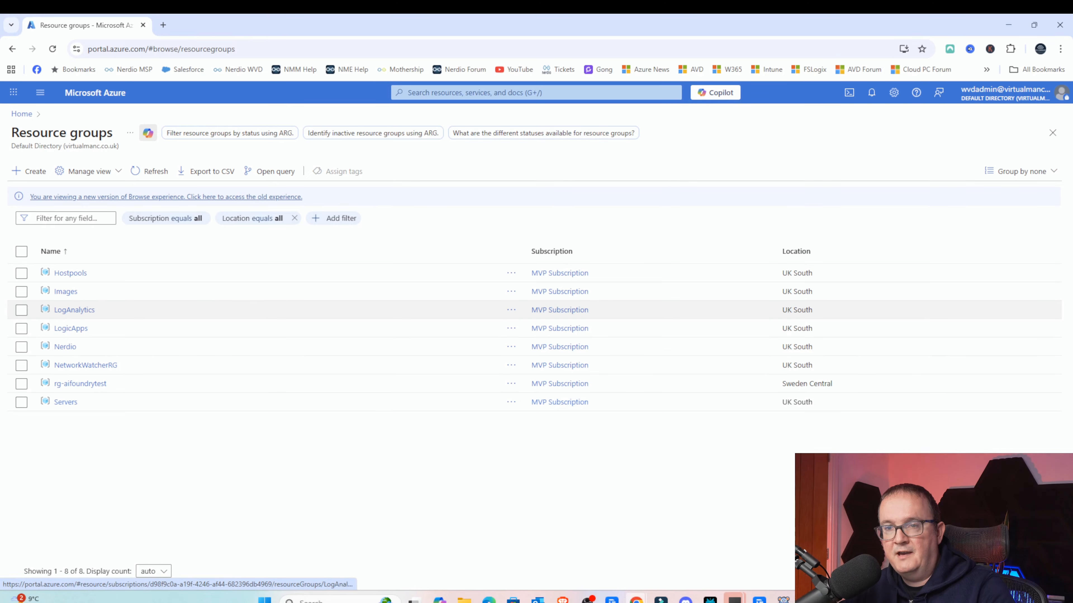
- Check the LogAnalytics resource group, then start creating a new Log Analytics workspace from the Log Analytics workspaces list
click(74, 309)
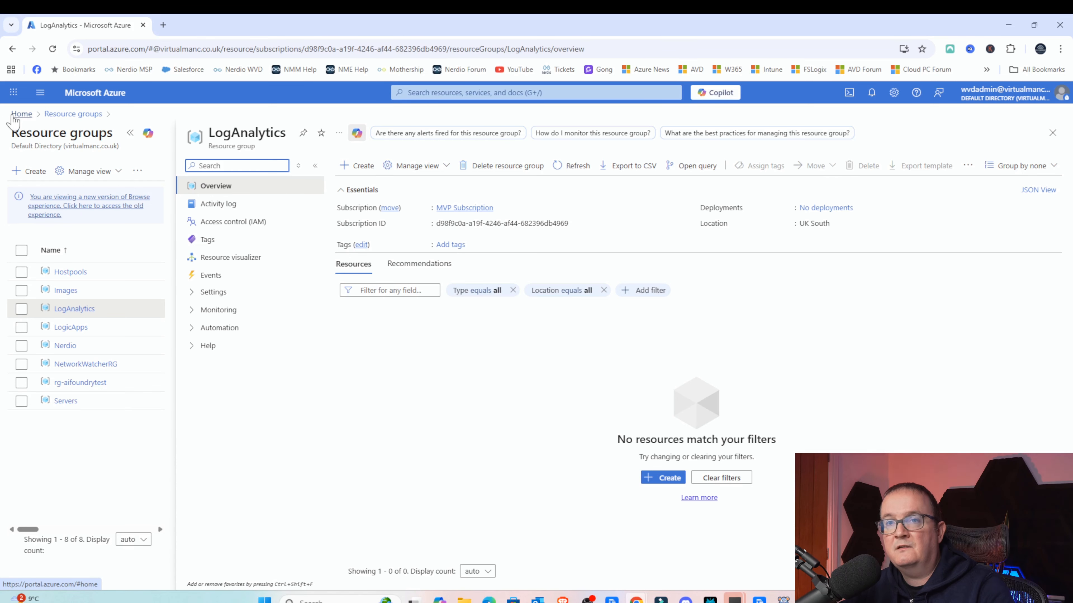
click(13, 117)
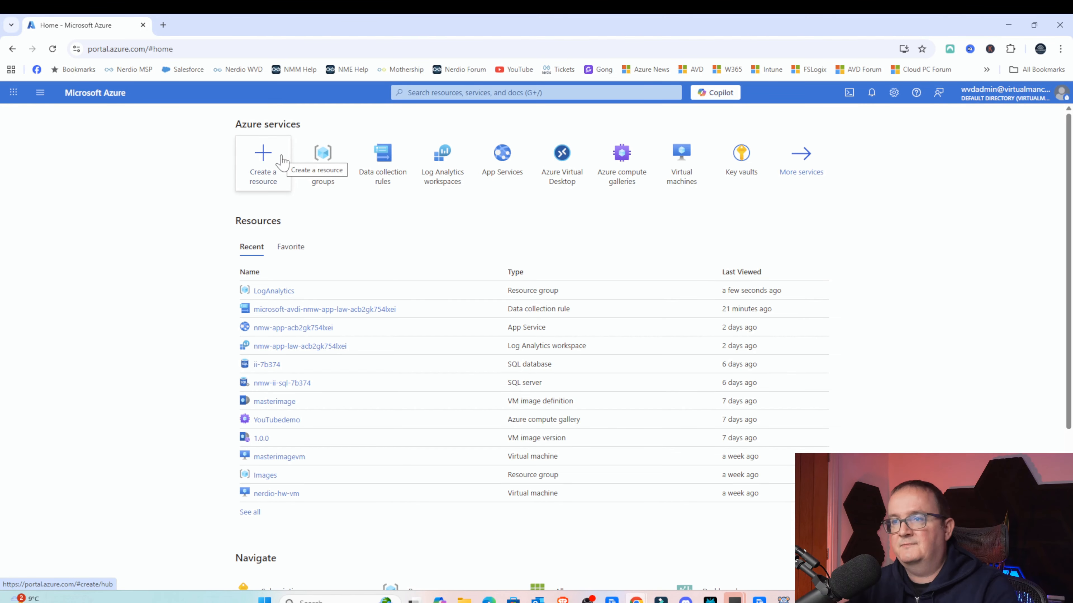
click(431, 161)
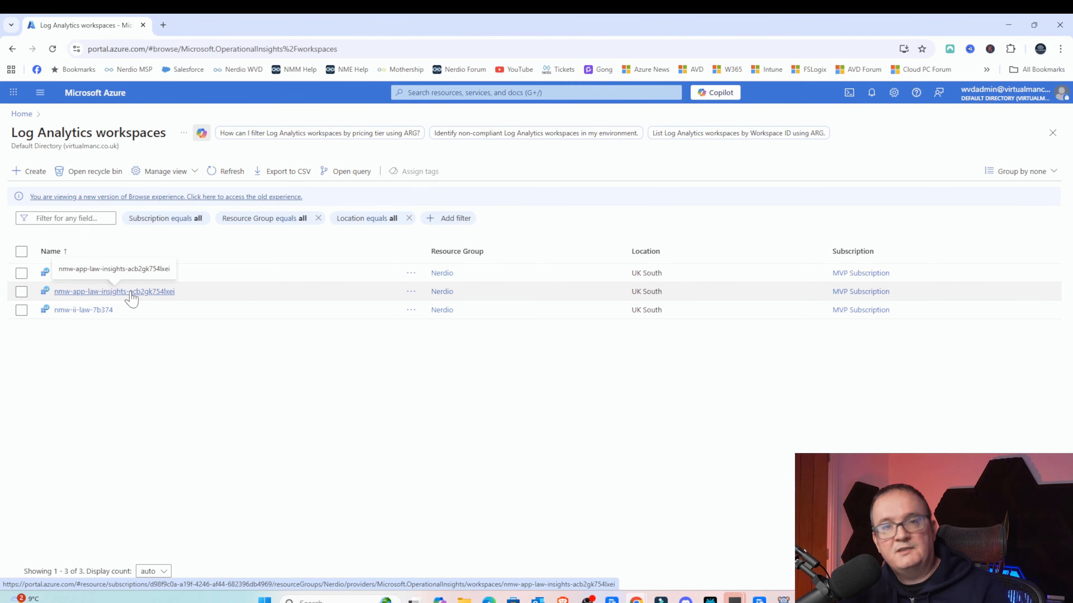
click(36, 180)
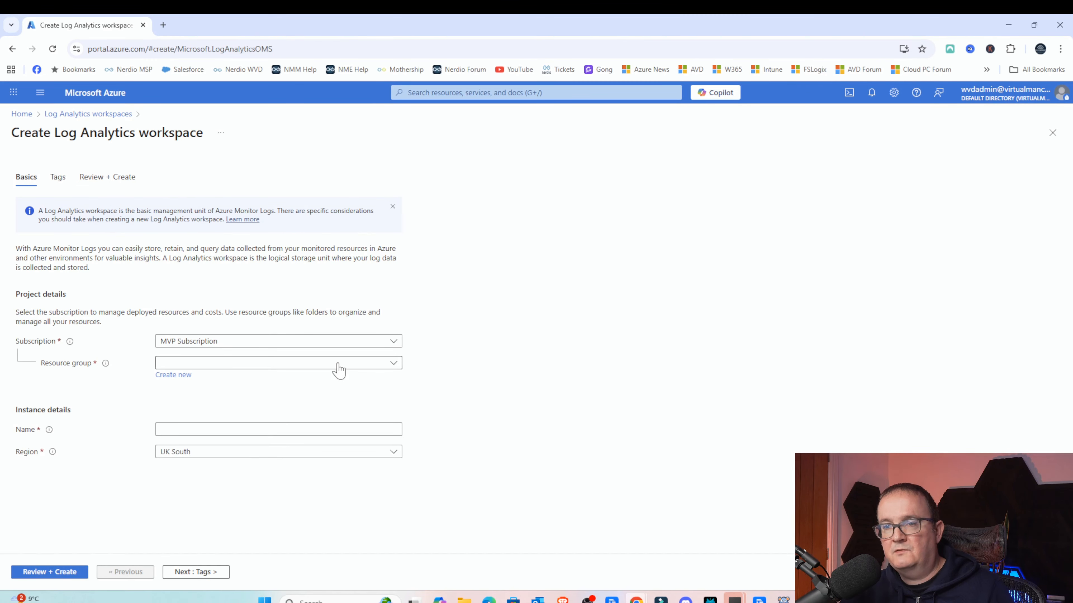
- Set the workspace's resource group to LogAnalytics and name it YouTubetest
click(269, 365)
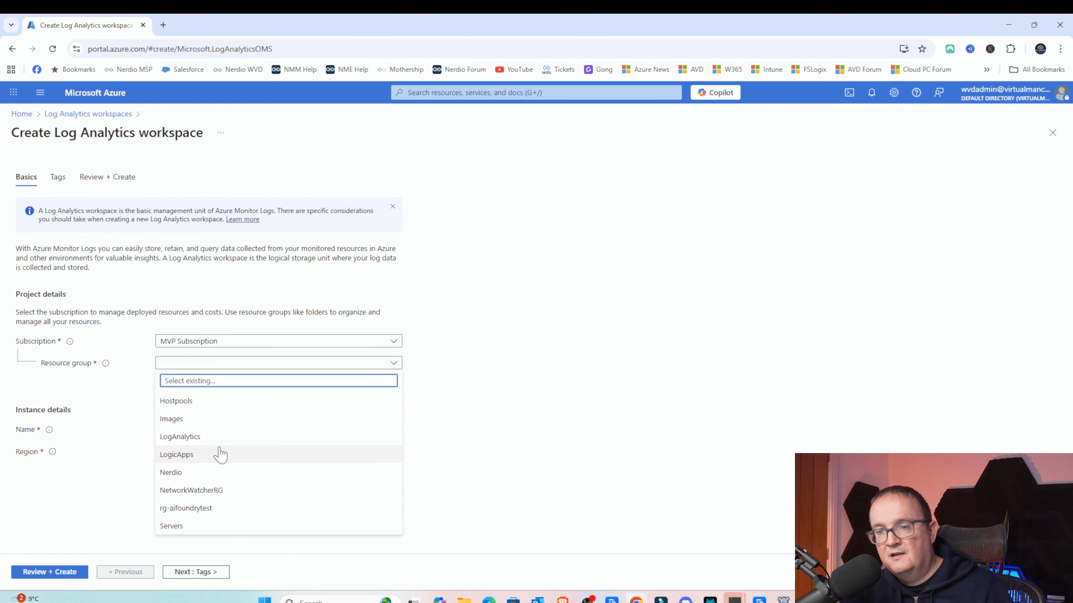
click(222, 440)
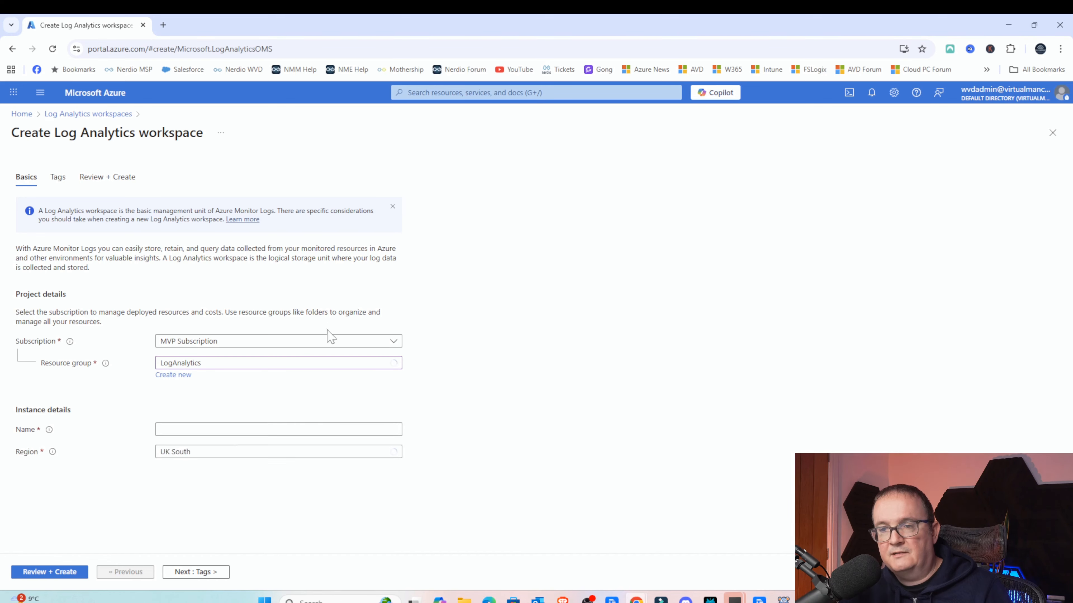
click(213, 429)
key(Caps_Lock)
text(ss)
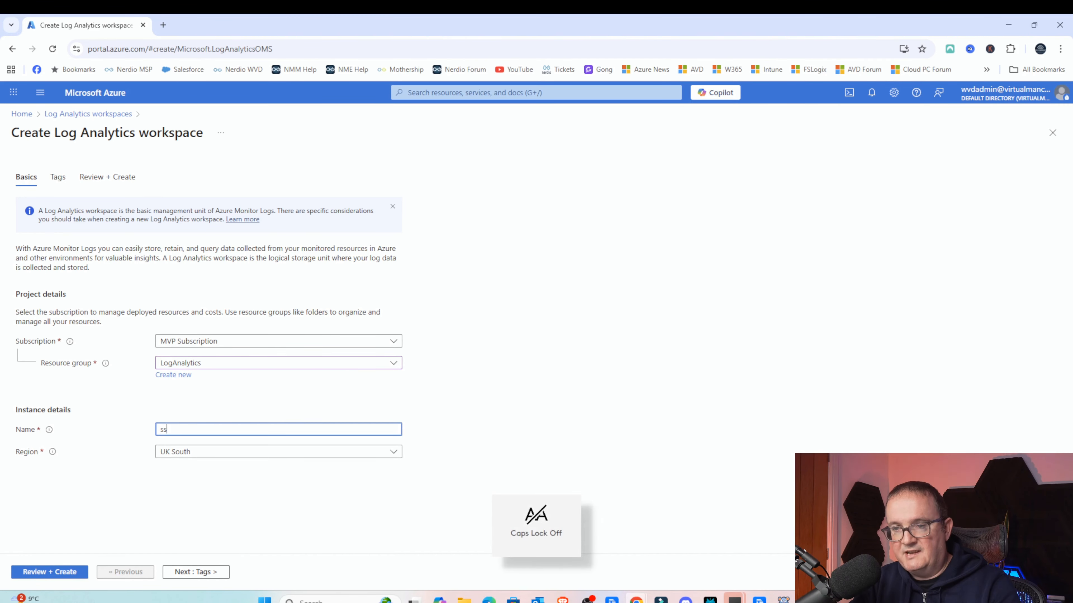
text(YouTubetest)
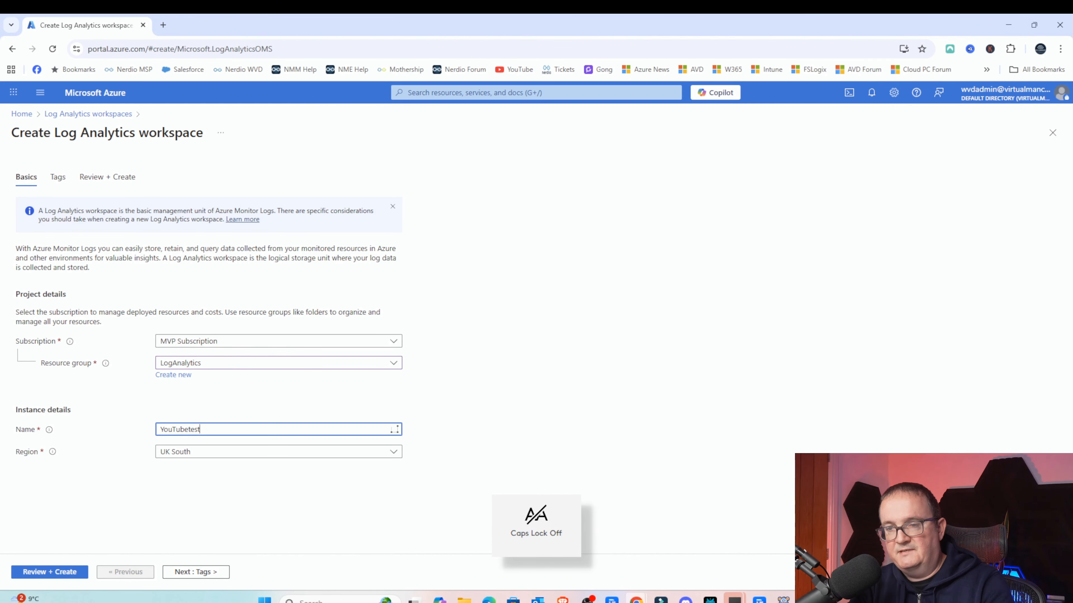
- Set the region to UK South and advance past Tags to the Review + Create page
click(151, 502)
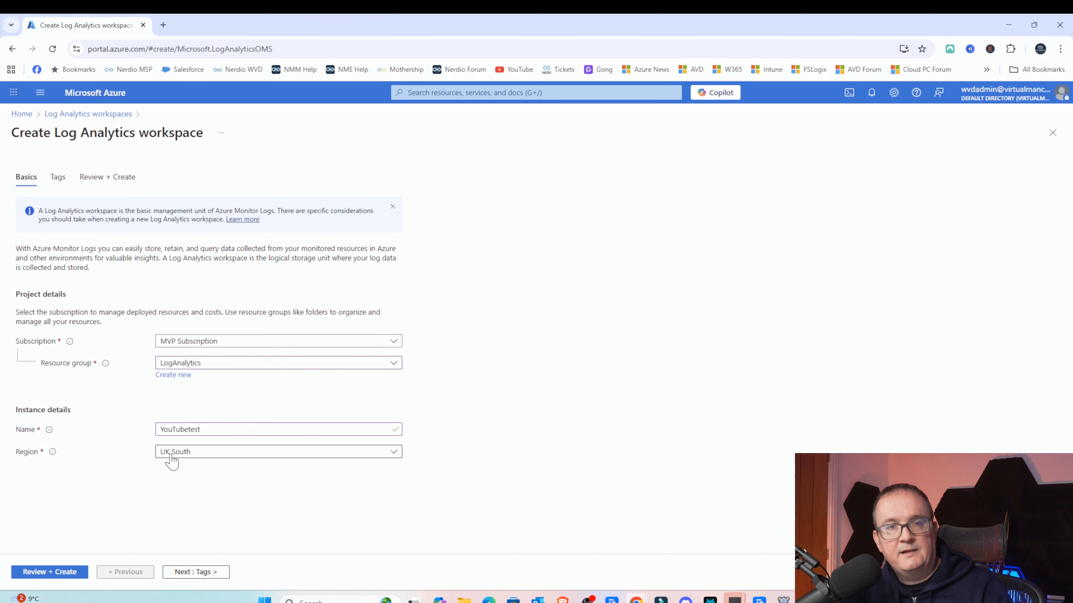
click(170, 455)
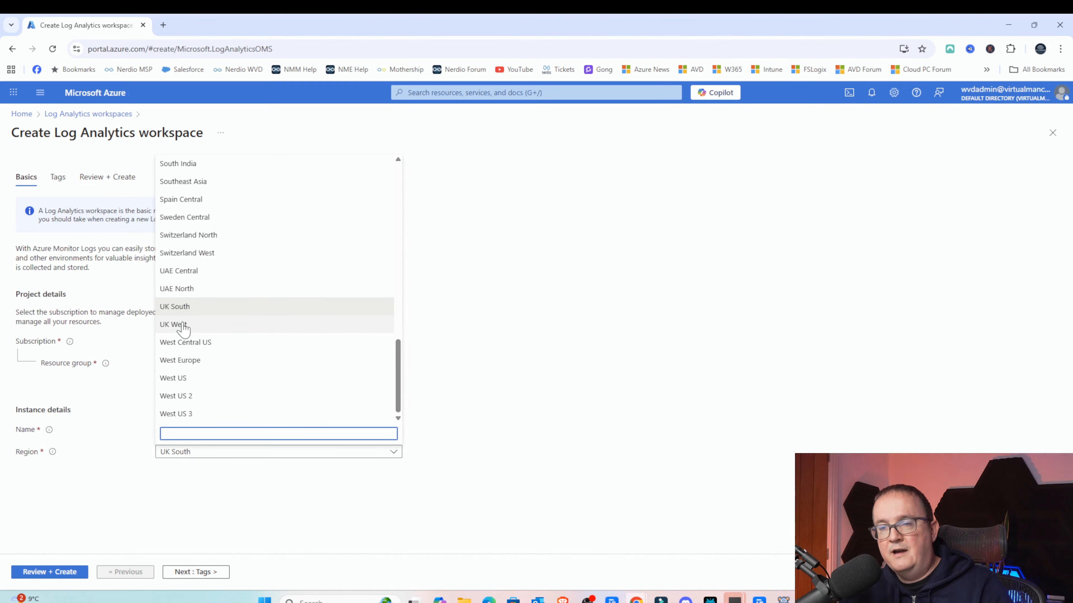
click(184, 307)
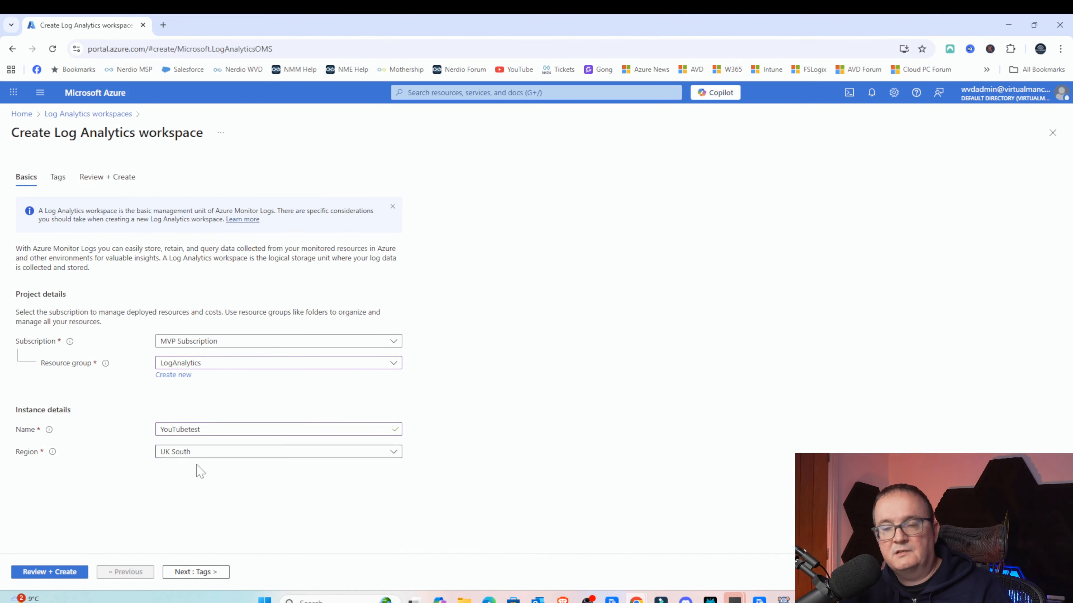
click(196, 572)
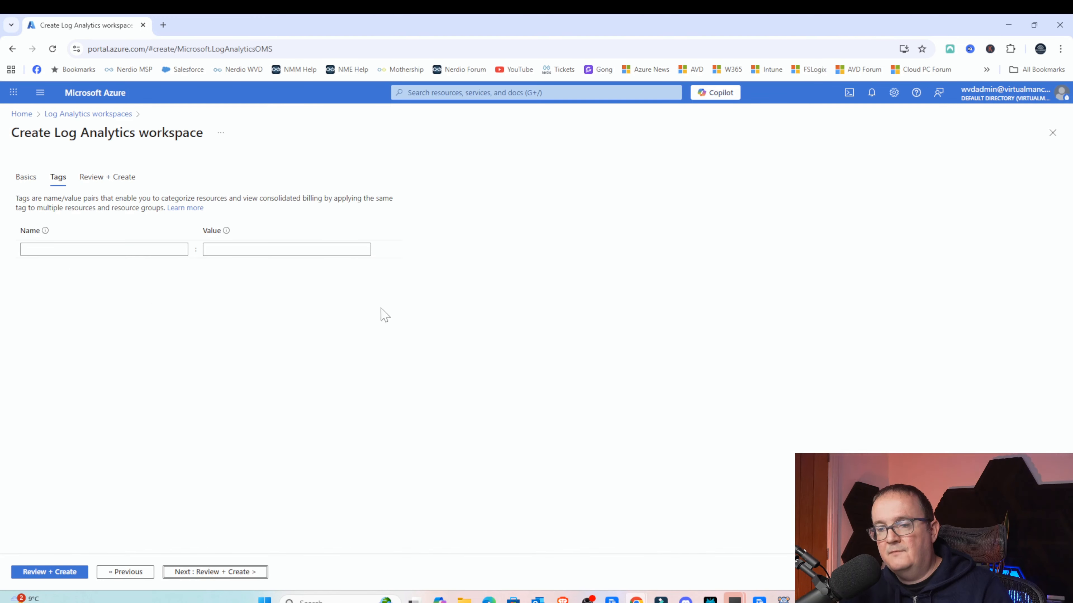
click(188, 572)
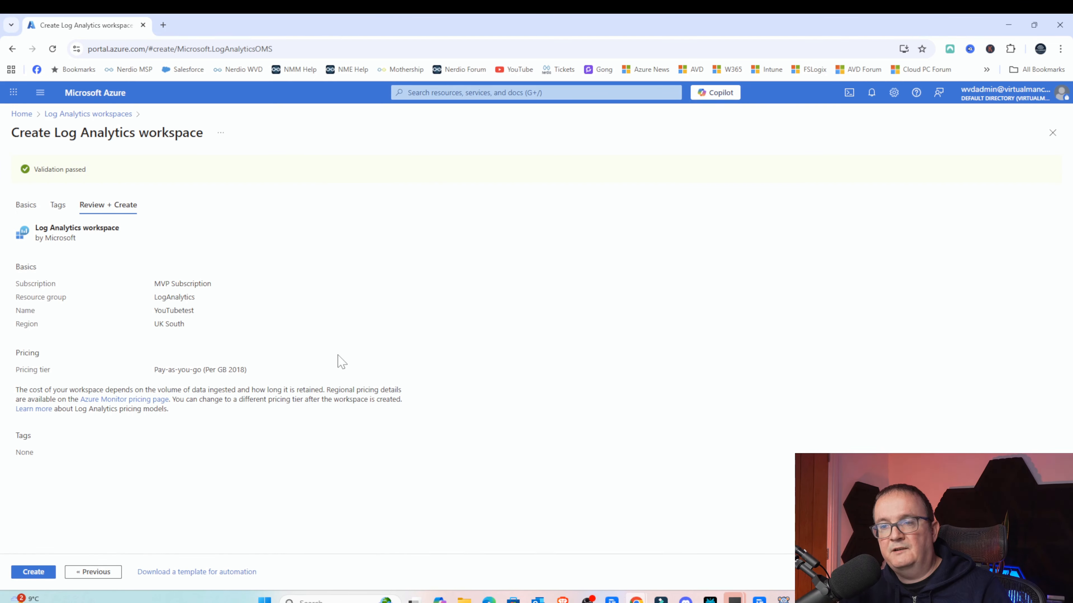
- Review the Pay-as-you-go pricing tier, create the workspace, and open the new resource
drag(21, 371, 217, 370)
click(243, 370)
click(217, 370)
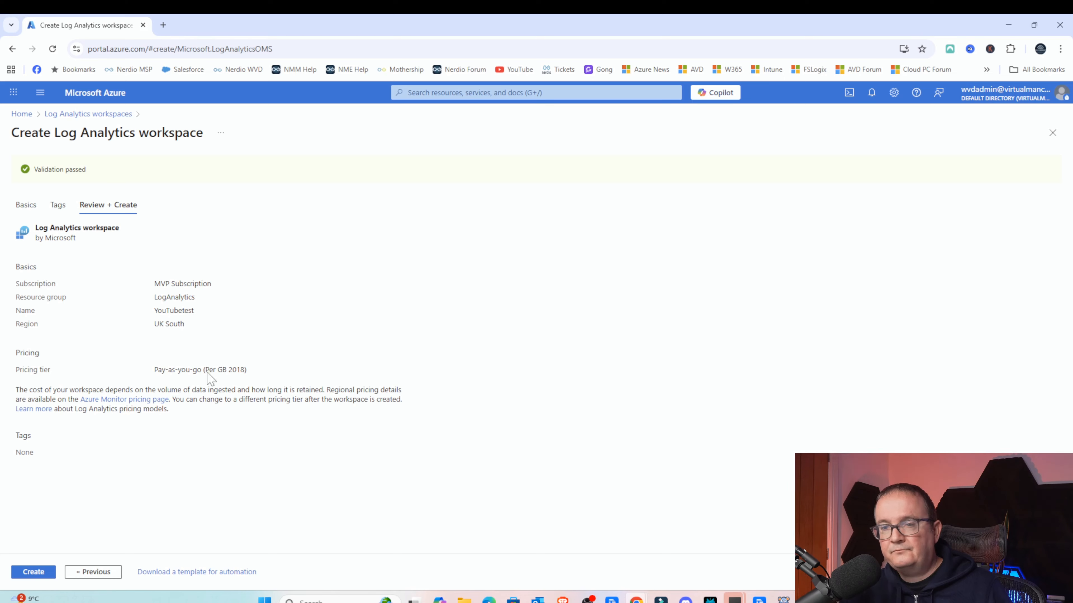
click(42, 573)
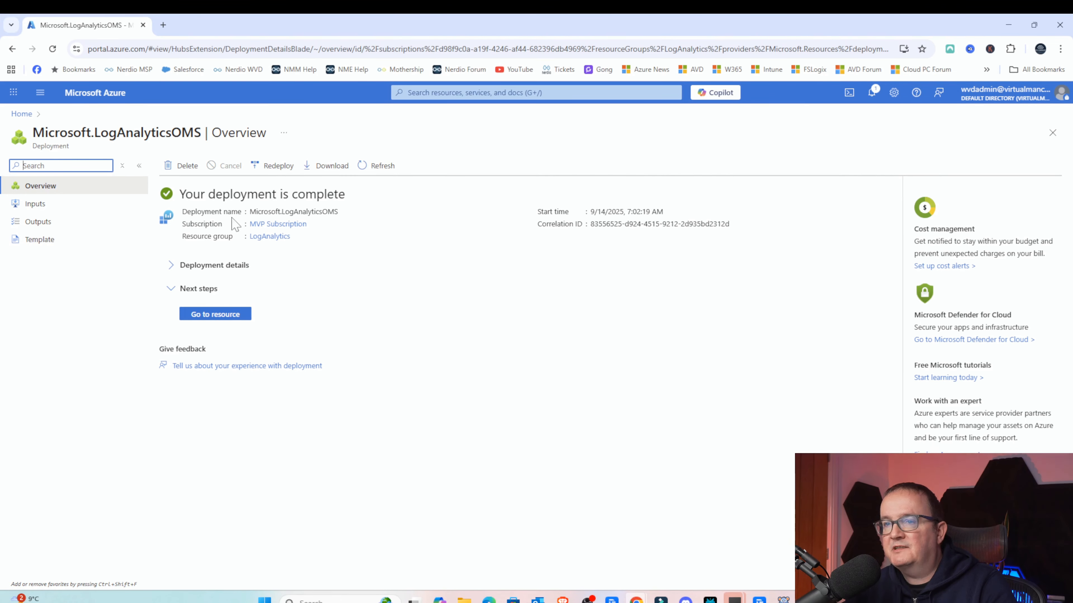
click(204, 315)
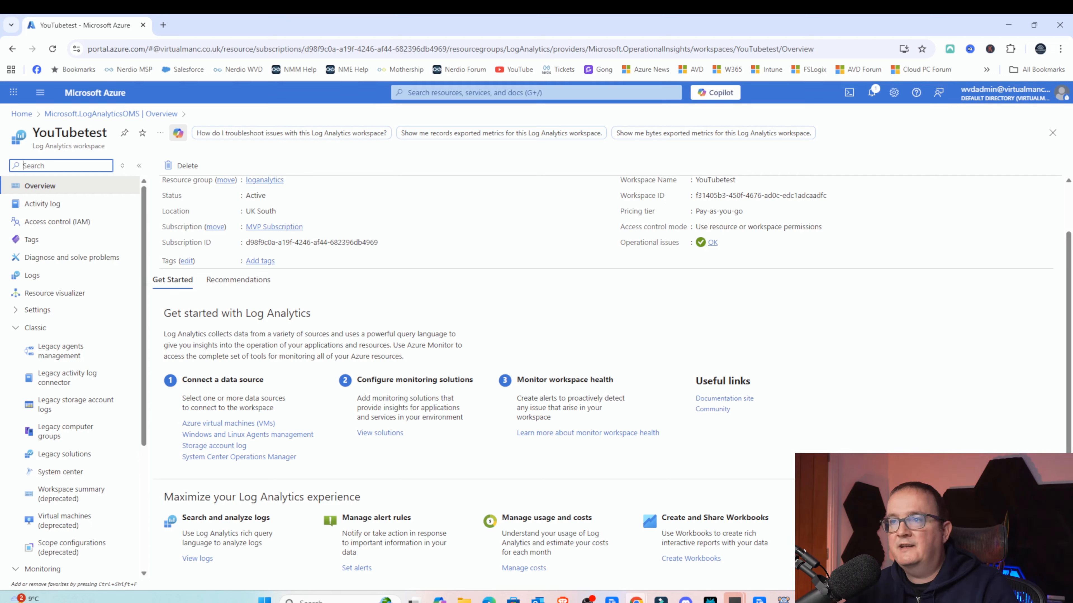
- Search for resource groups, open LogAnalytics, and open the YouTubetest workspace inside it
click(457, 92)
text(resourc)
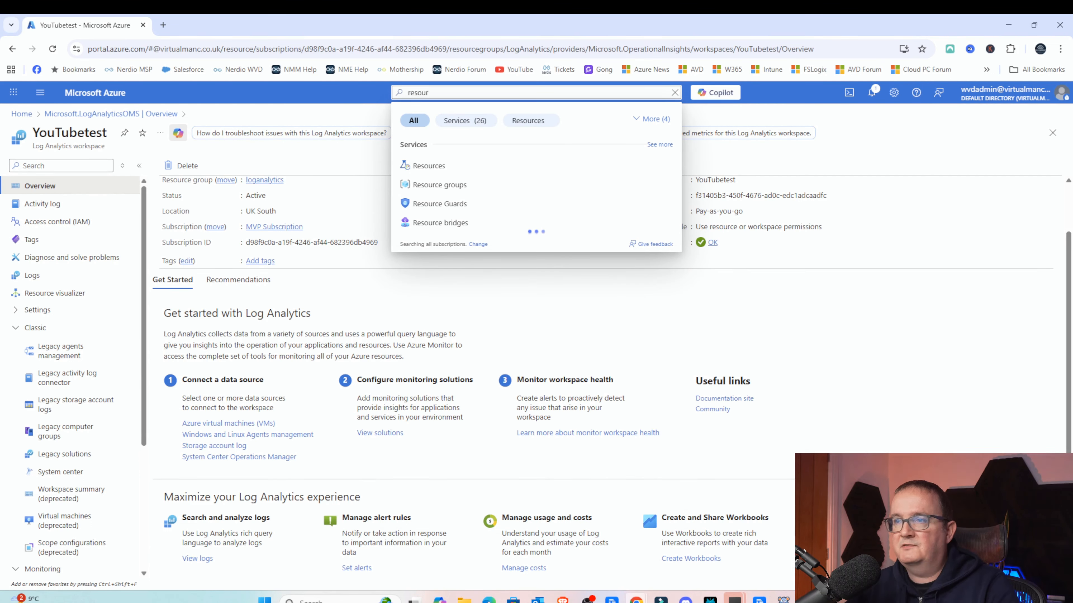
click(432, 188)
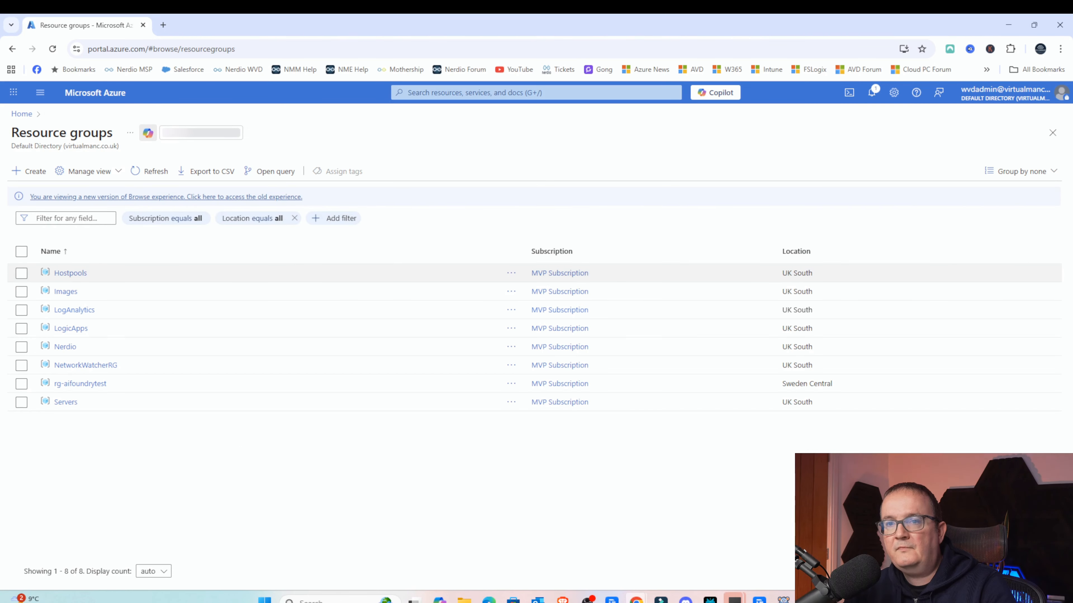
click(74, 310)
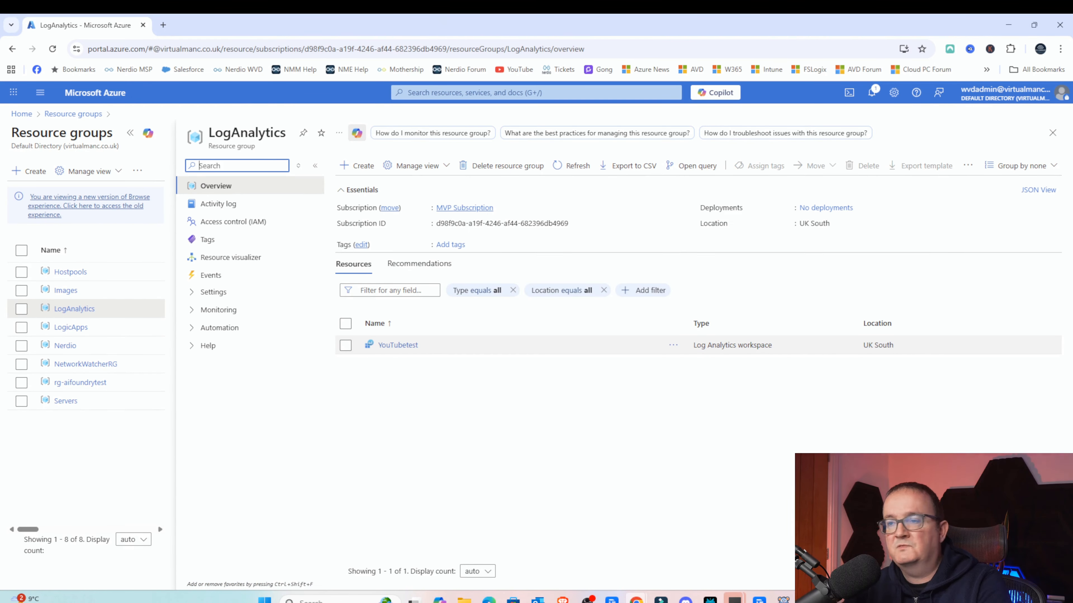
click(386, 345)
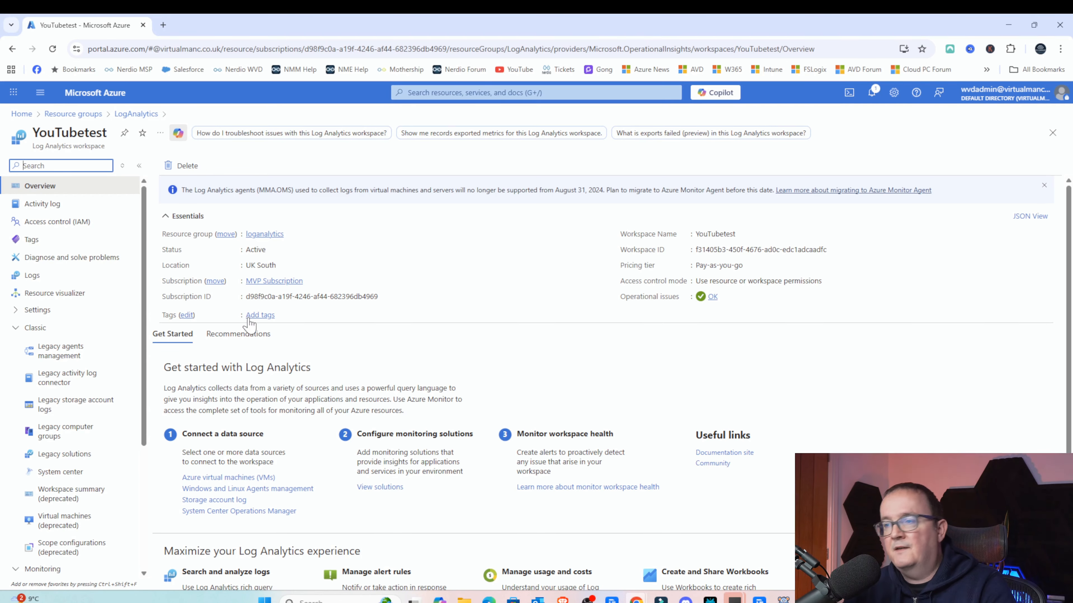
- Start connecting Azure virtual machines as a data source and name the data collection rule YouTUBEDCR
scroll(249, 325, down, 1)
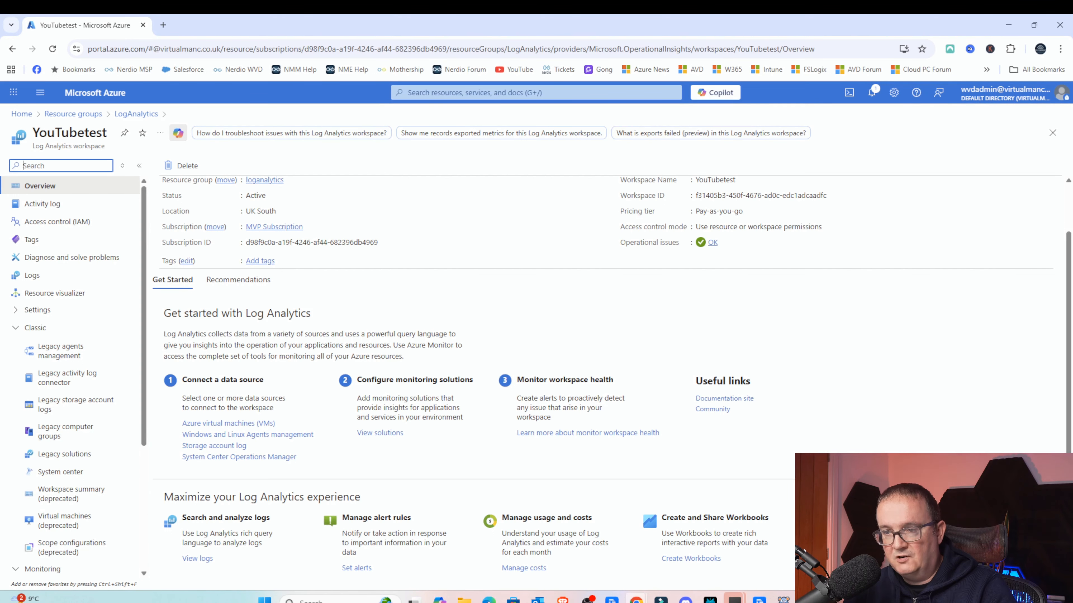
click(228, 422)
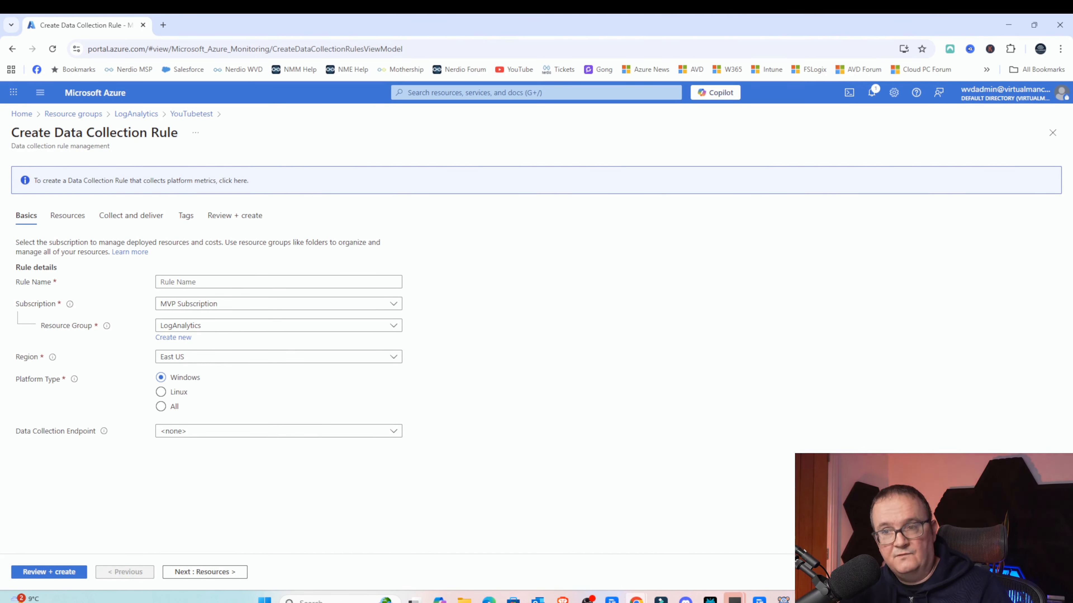
click(185, 282)
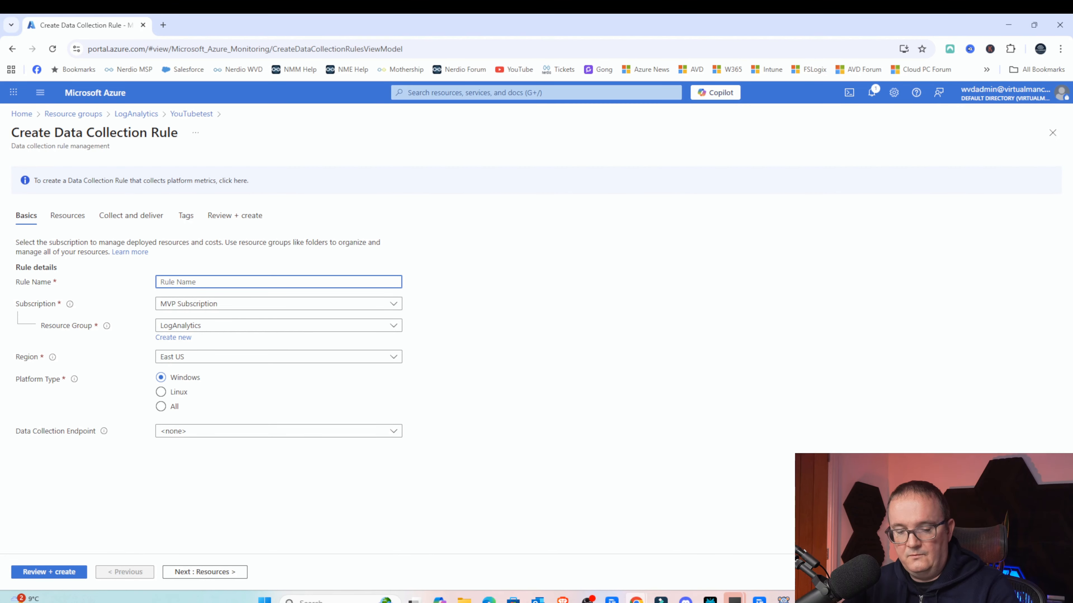
key(Caps_Lock)
text(YouTUBE)
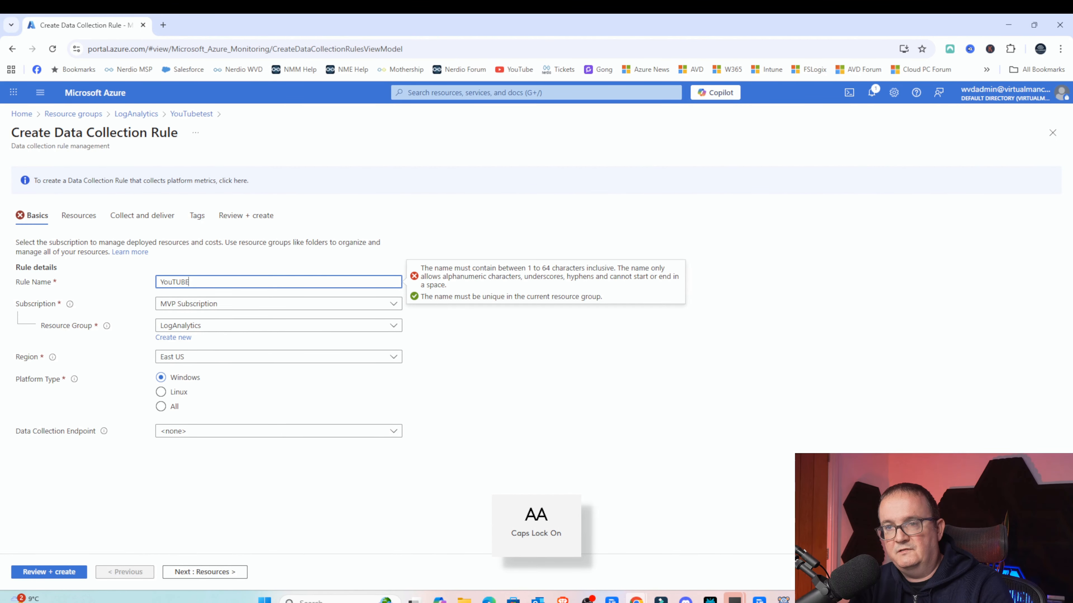
text(DCR)
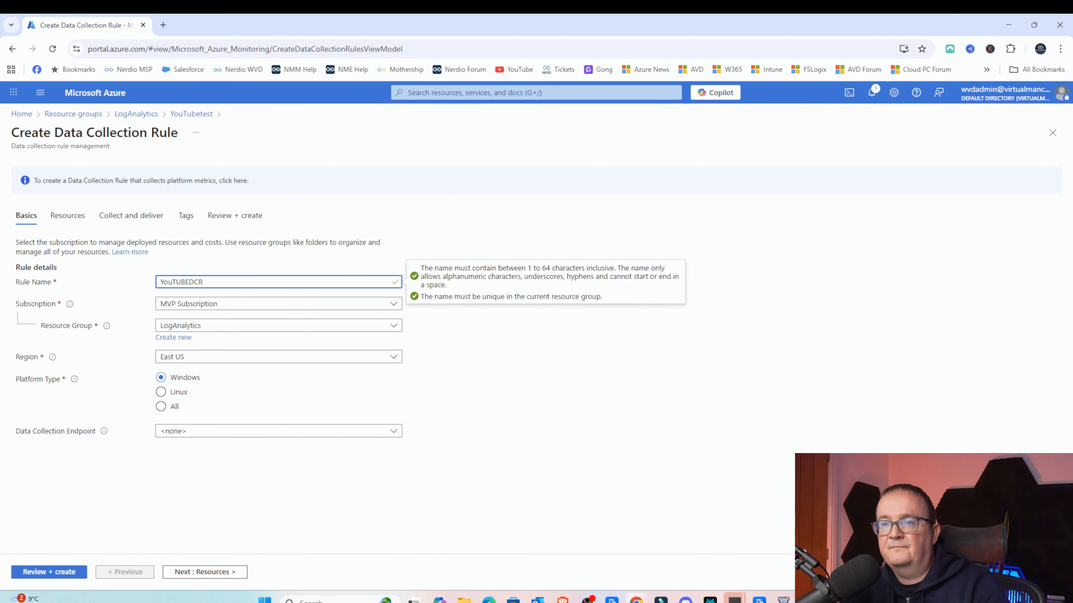
click(244, 270)
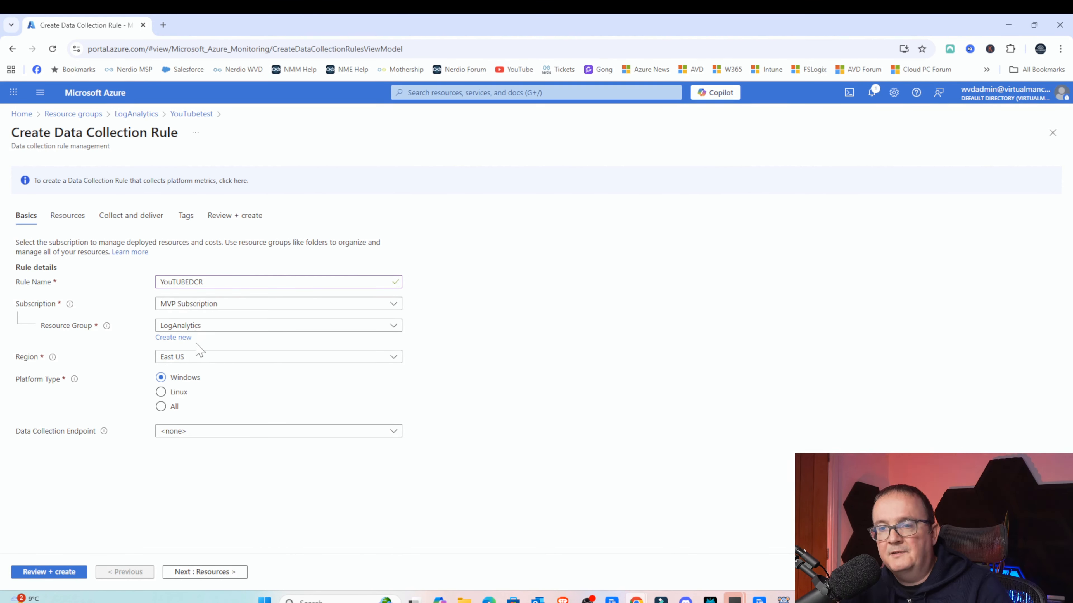
- Set the data collection rule's region to UK South
click(220, 357)
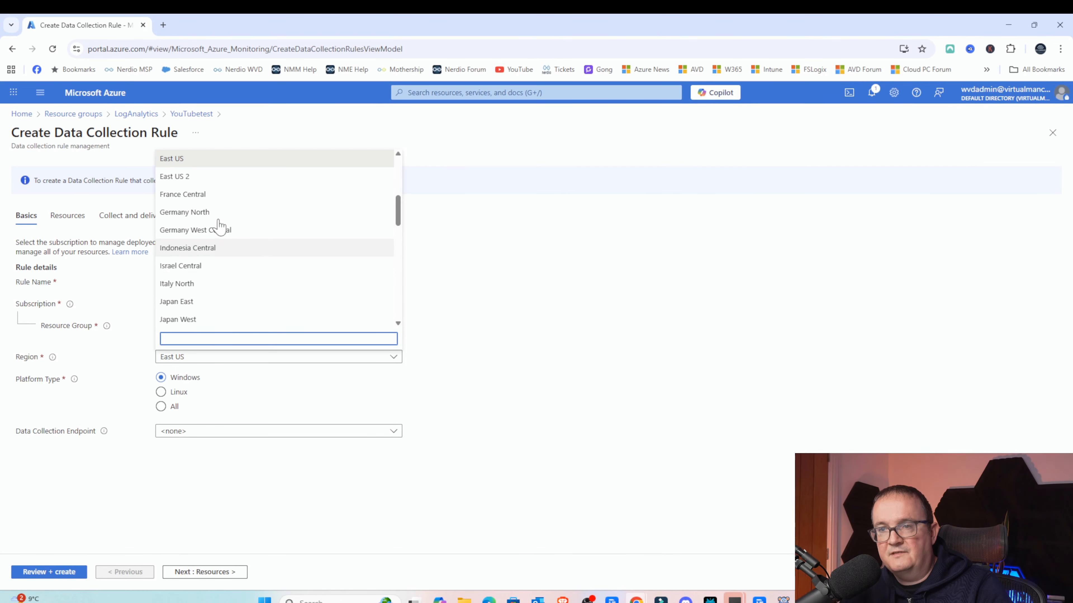
scroll(219, 220, down, 10)
scroll(216, 211, down, 3)
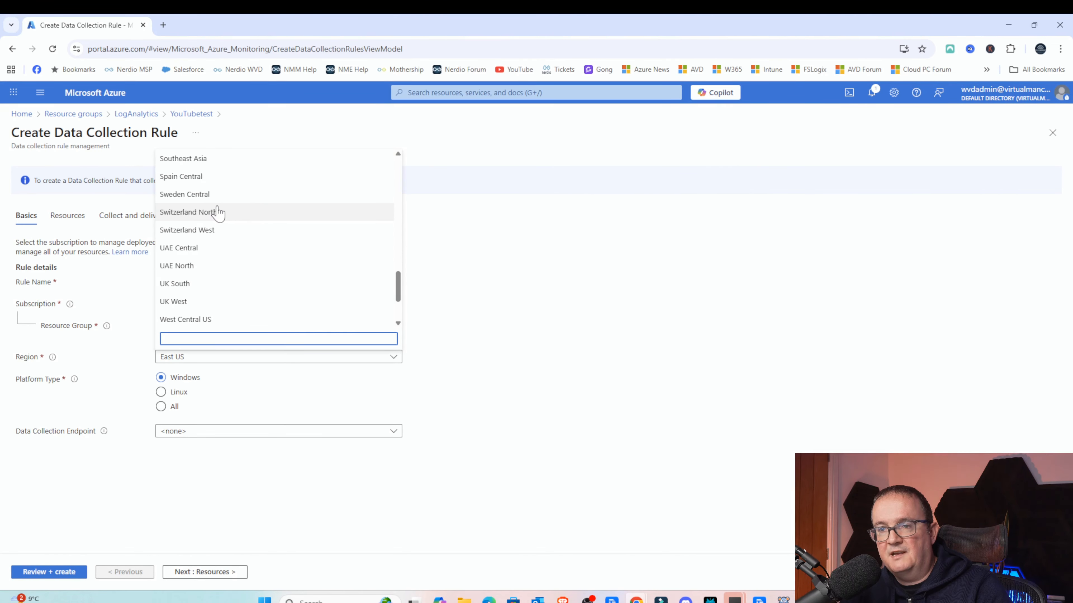
click(206, 280)
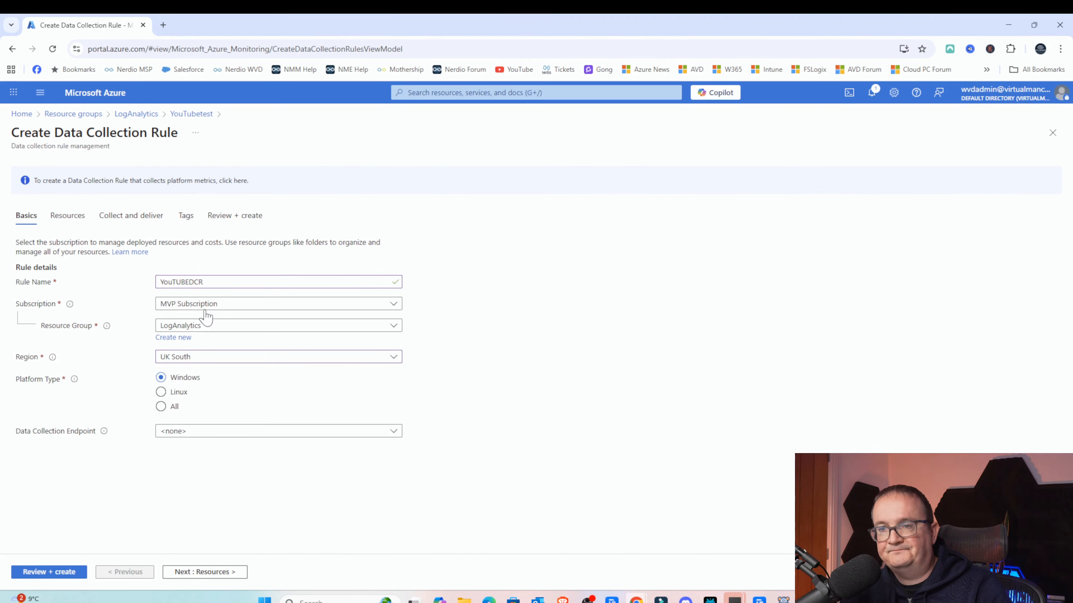
- Try the Linux and All platform types before returning to Windows
click(176, 393)
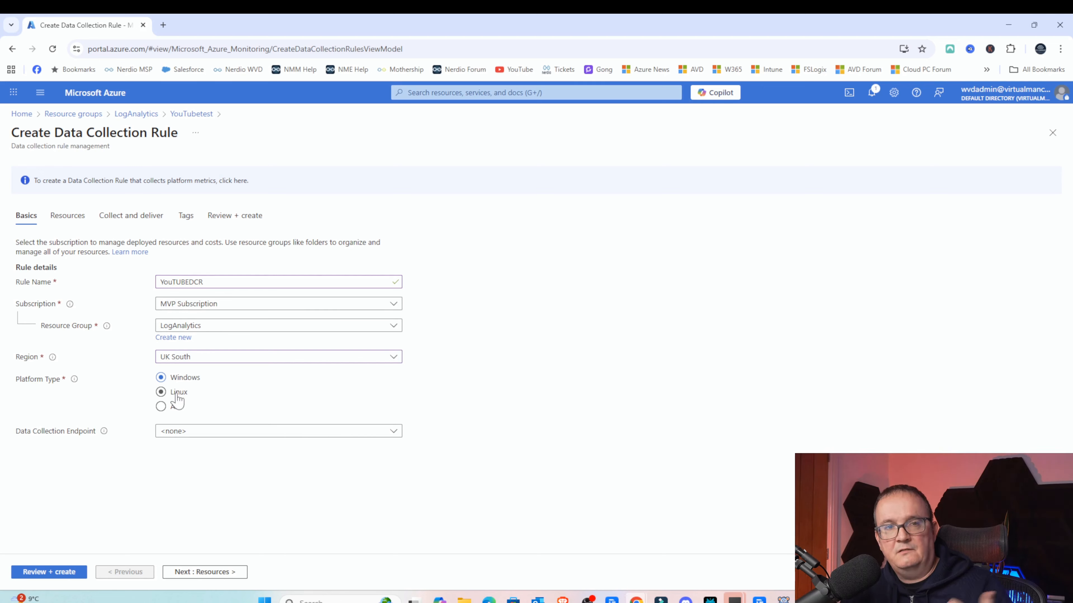
click(169, 406)
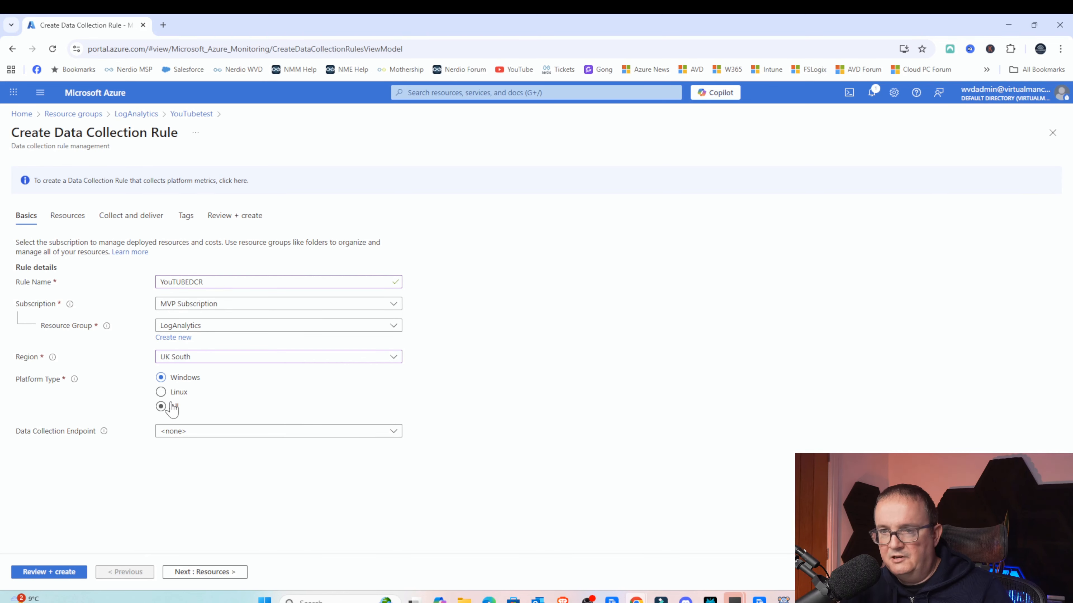
click(186, 380)
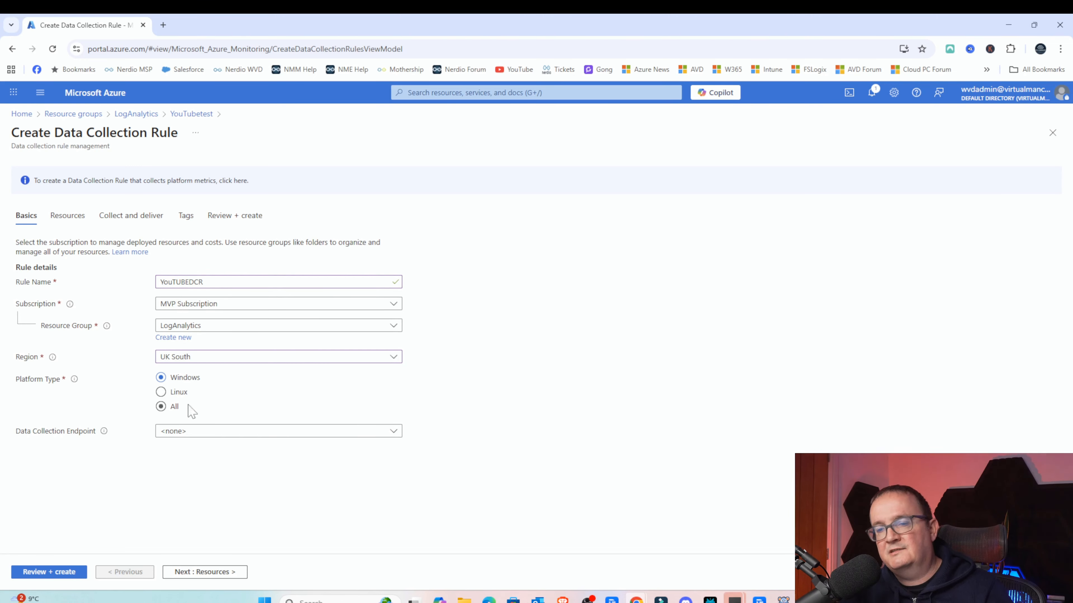
- Leave the data collection endpoint as none and continue to the Resources tab
click(278, 429)
click(276, 431)
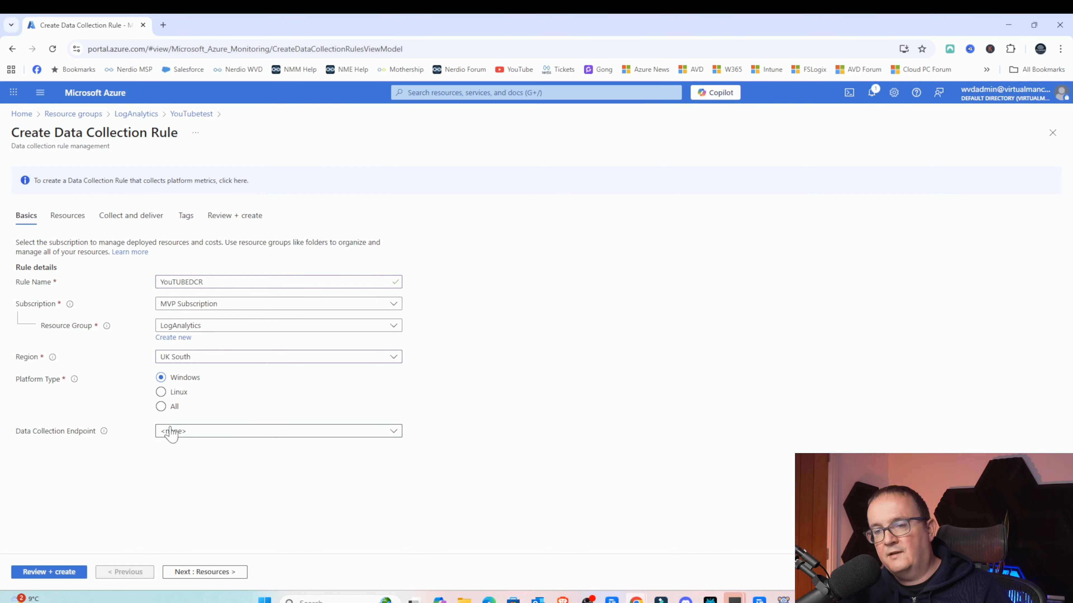
click(182, 394)
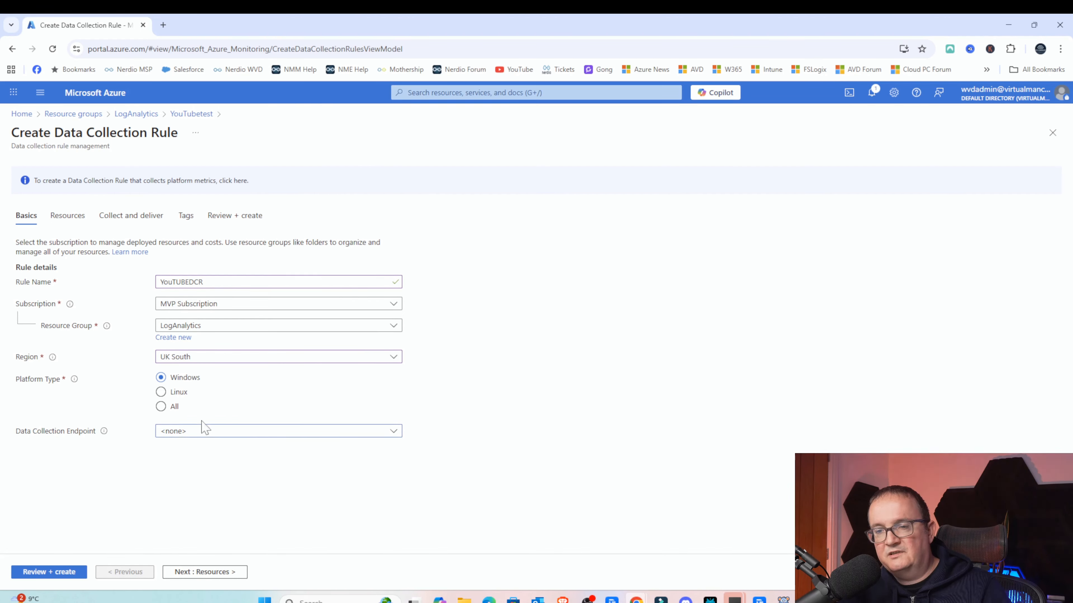
click(203, 574)
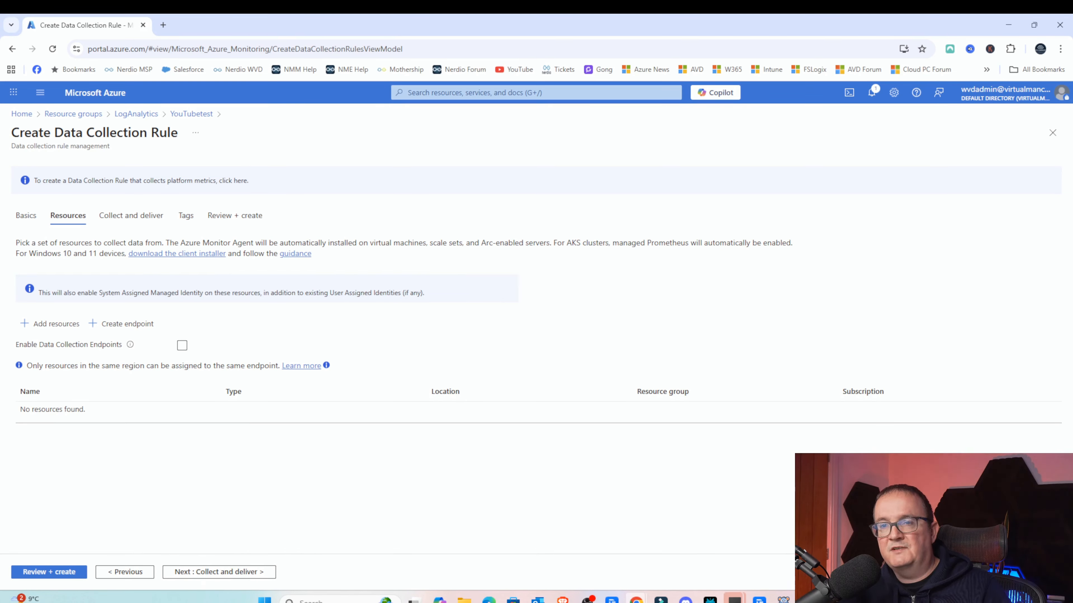
- Read the notes about the Azure Monitor Agent installation and the system-assigned managed identity on the Resources tab
drag(162, 243, 430, 244)
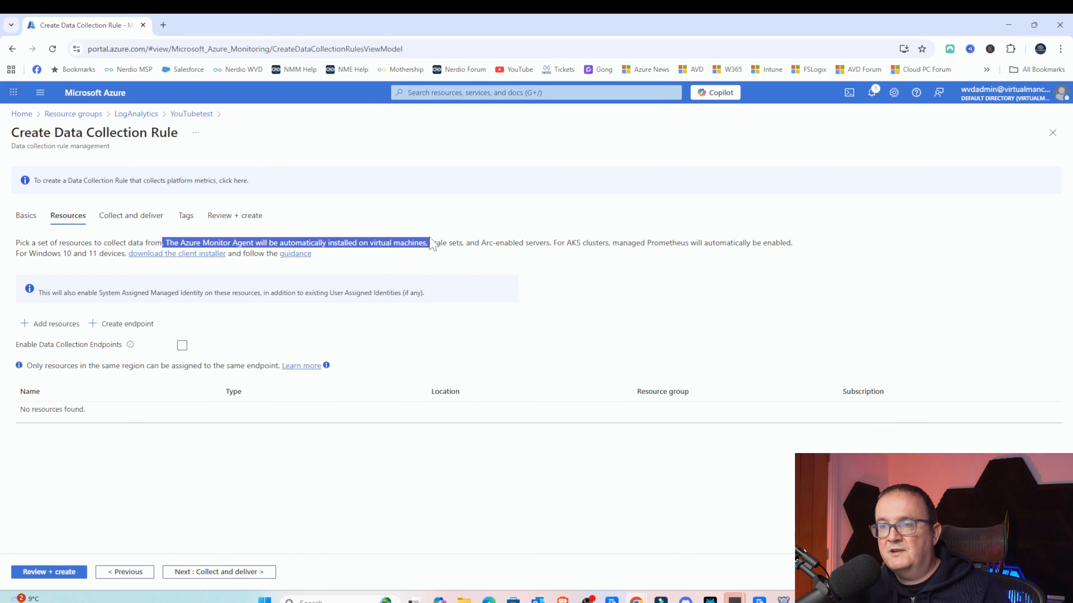
click(432, 244)
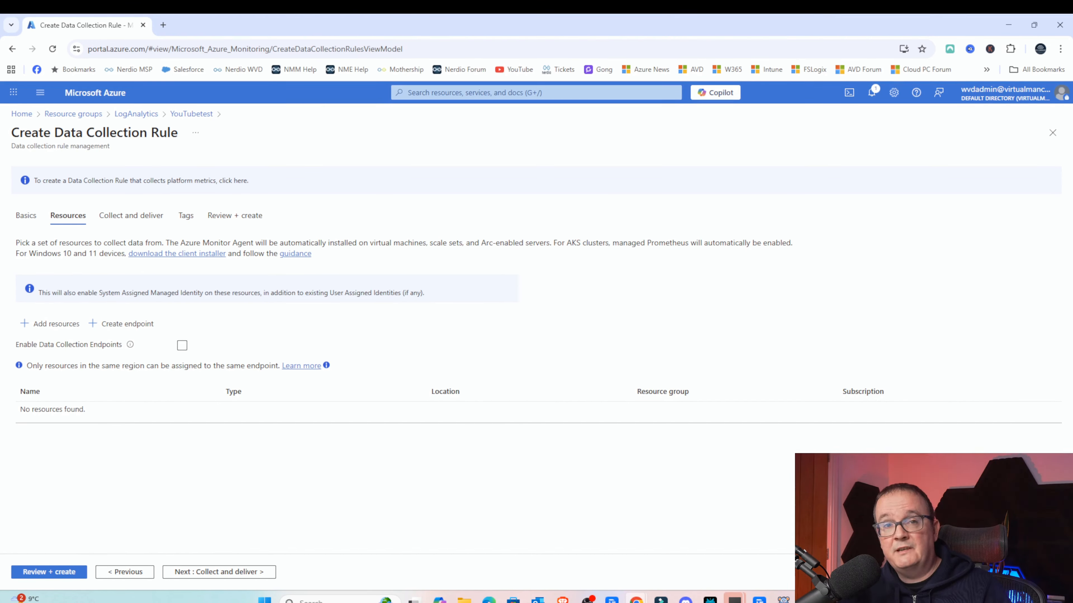
drag(432, 243, 337, 244)
click(475, 243)
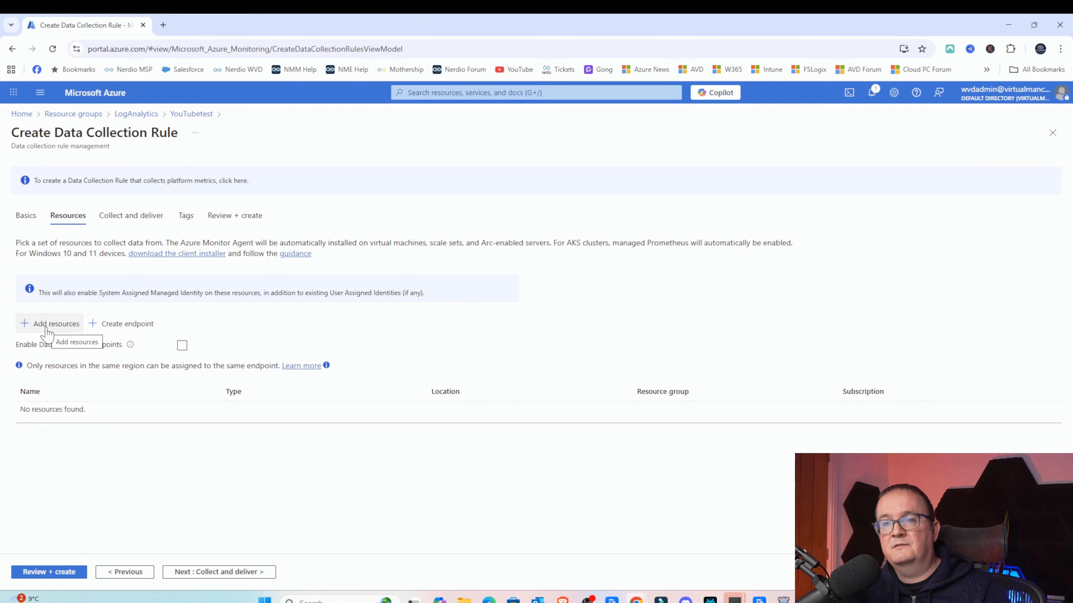
drag(38, 292, 294, 293)
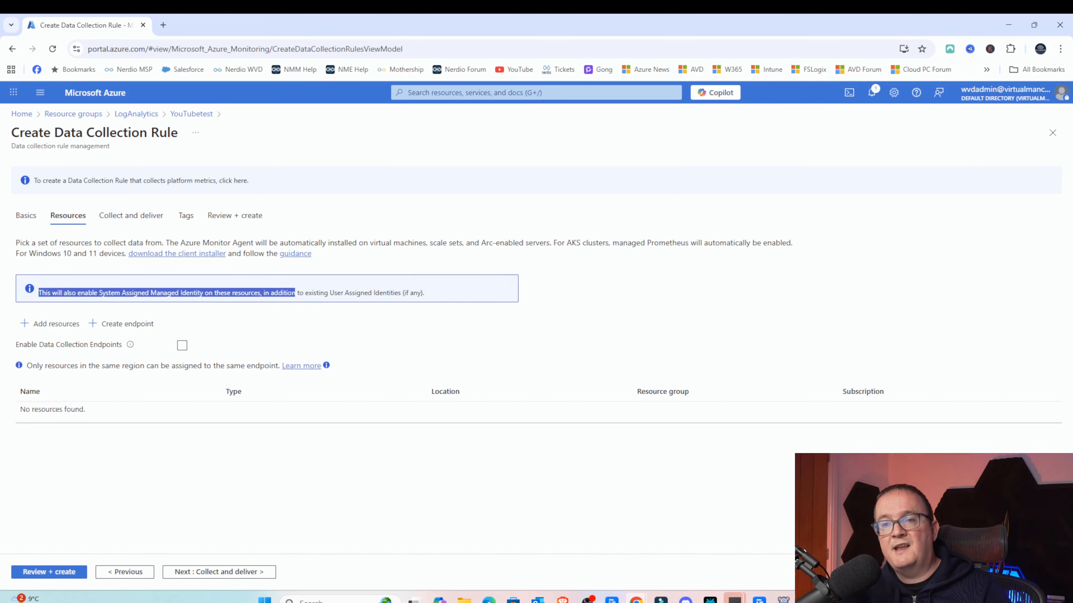
click(295, 292)
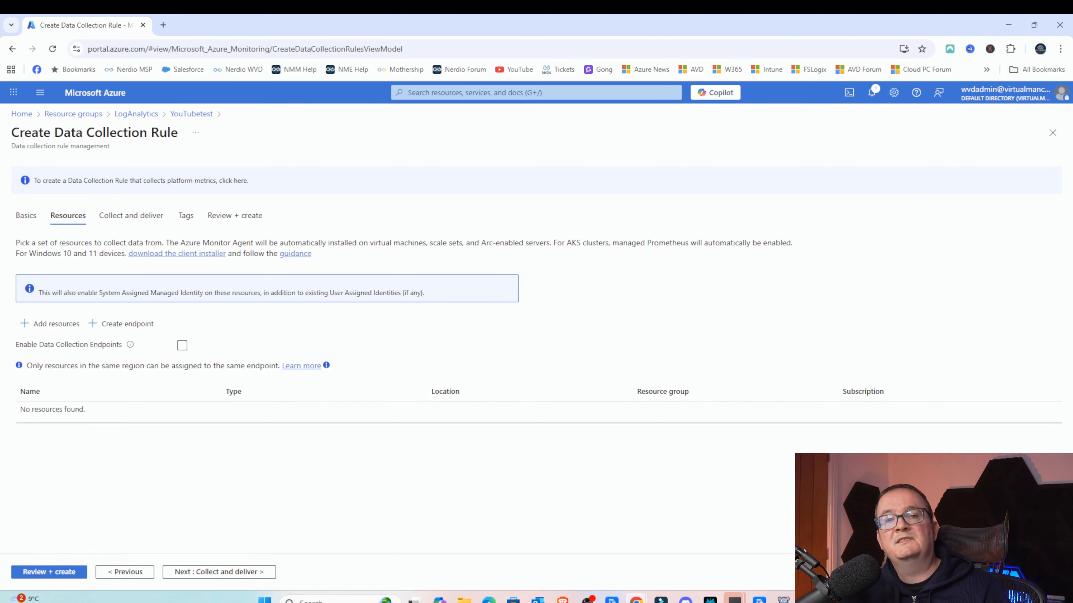
- Add the DC1 virtual machine from the Servers resource group as a resource of the rule
click(67, 334)
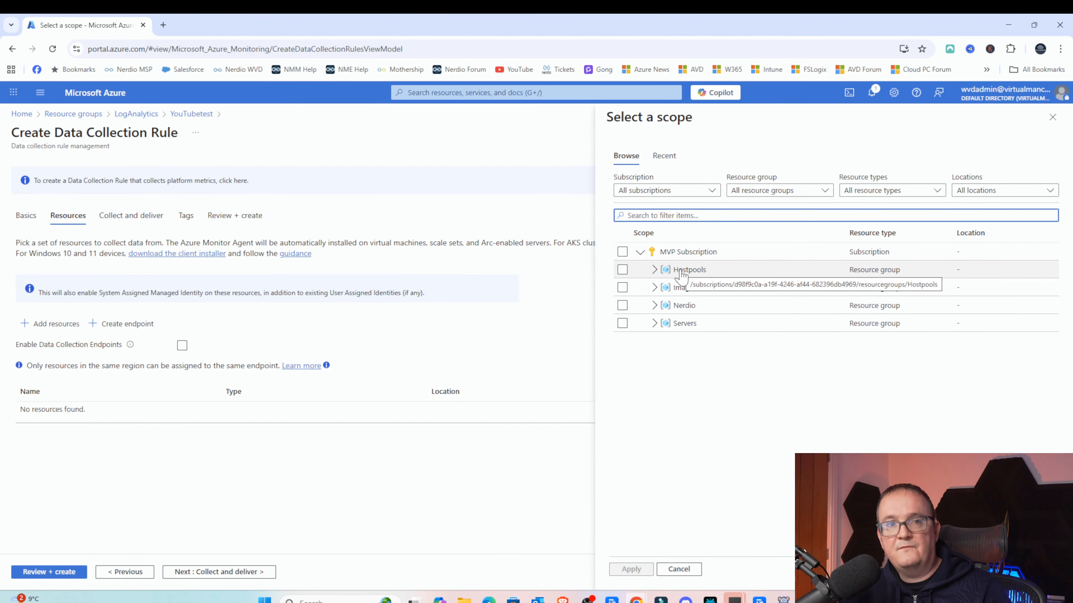
click(654, 323)
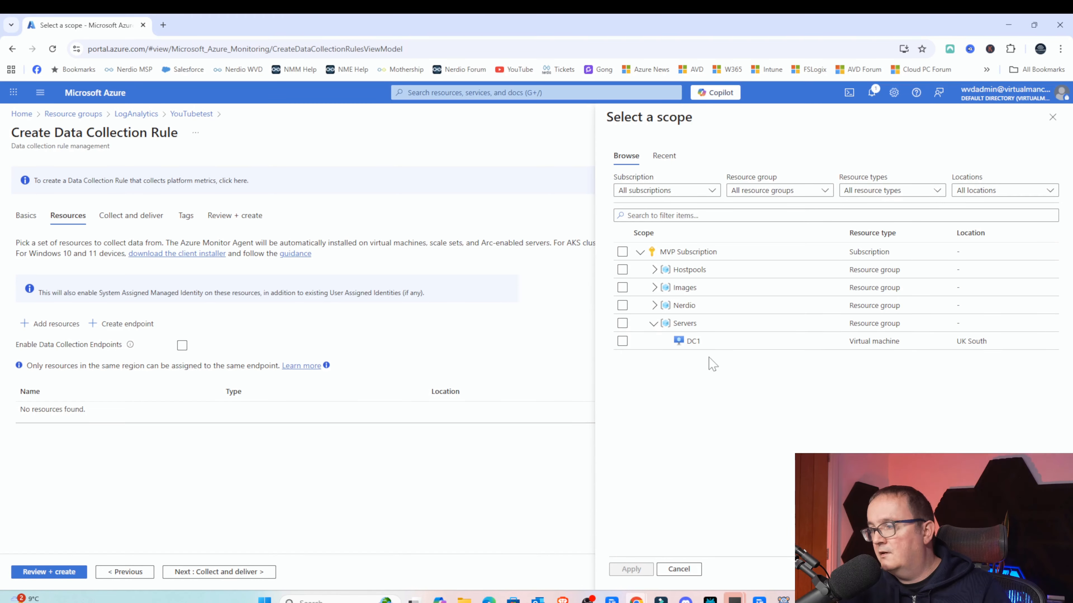
click(654, 306)
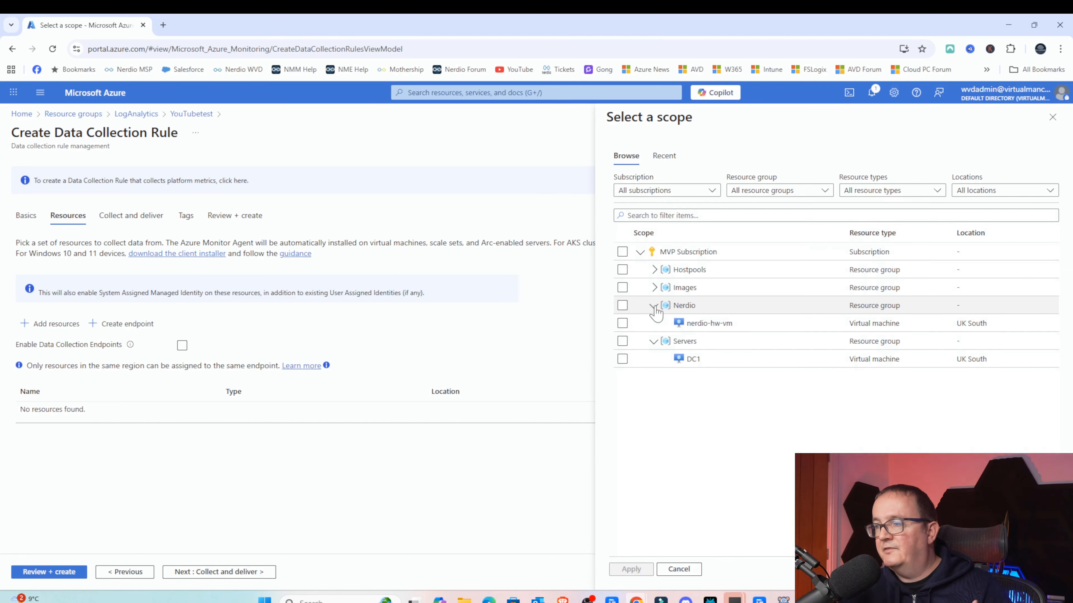
click(655, 271)
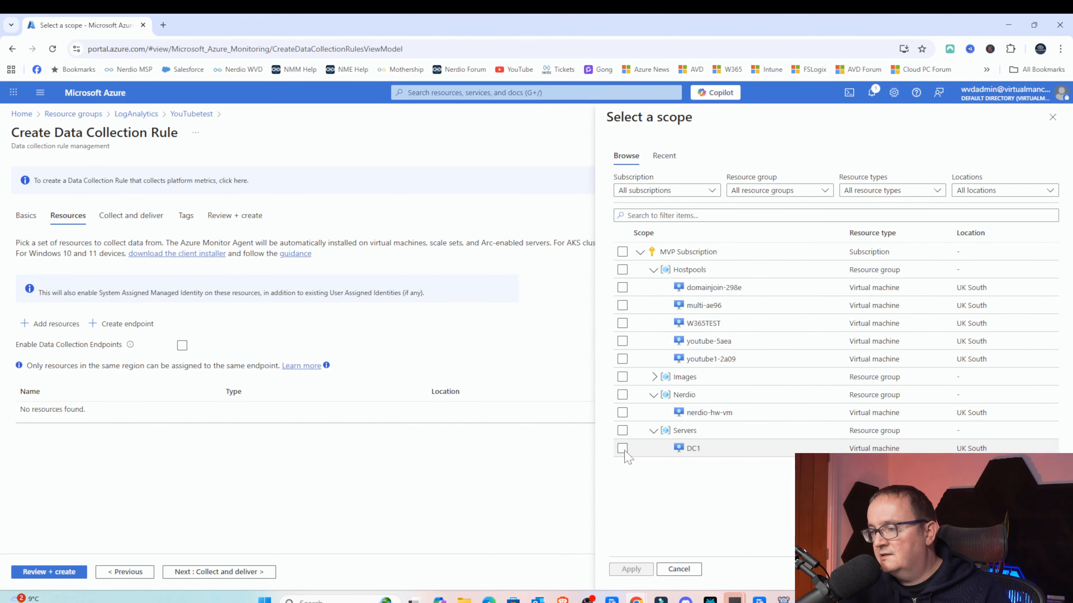
click(623, 449)
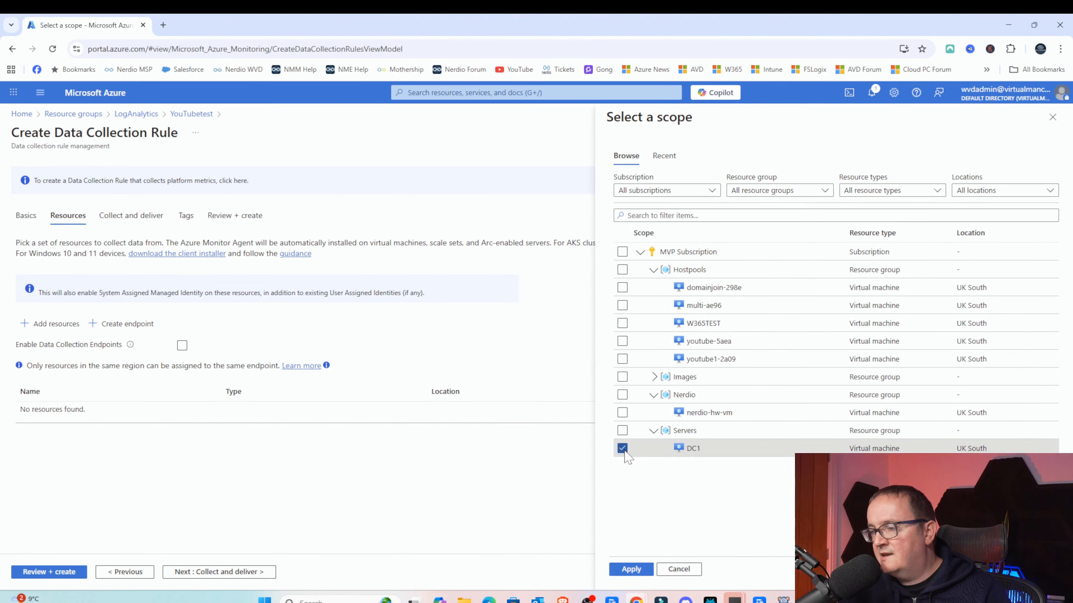
click(631, 570)
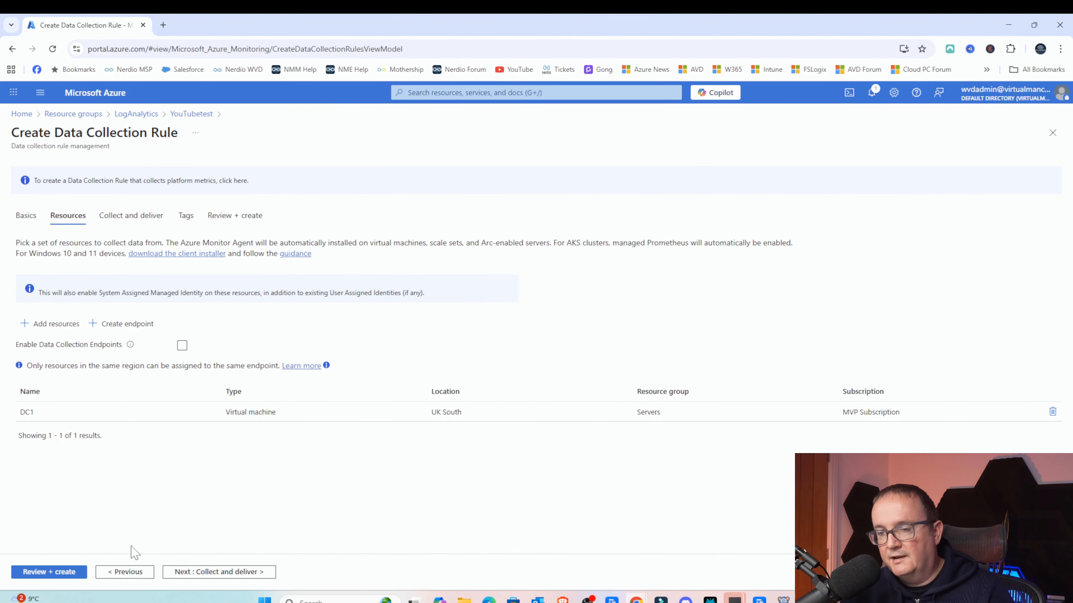
- Continue to Collect and deliver, start adding a data source, and compare the Performance Counters Basic and Custom options
click(201, 573)
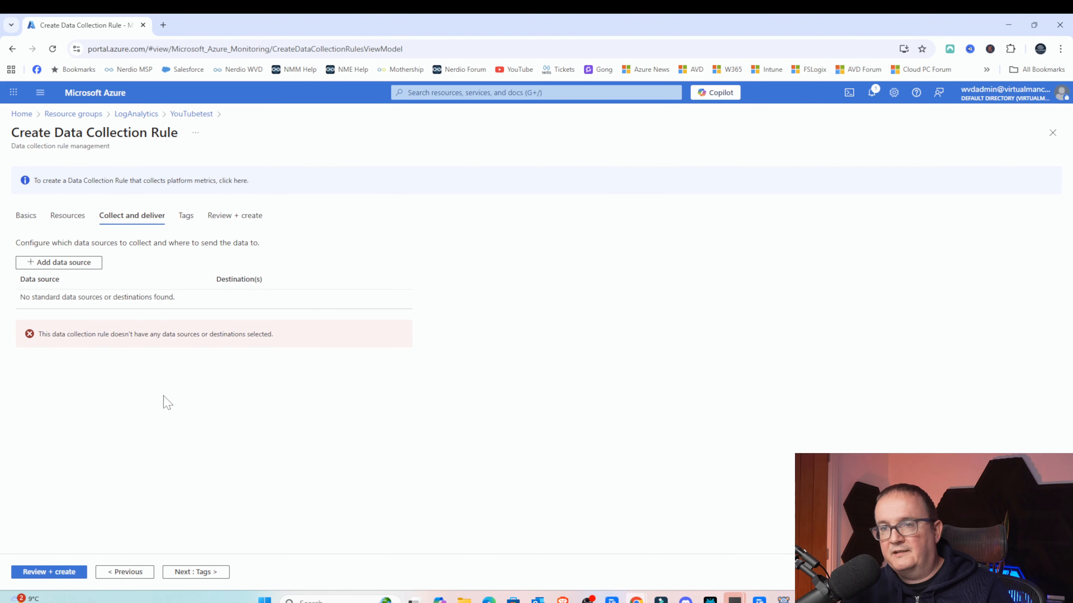
click(72, 262)
click(714, 206)
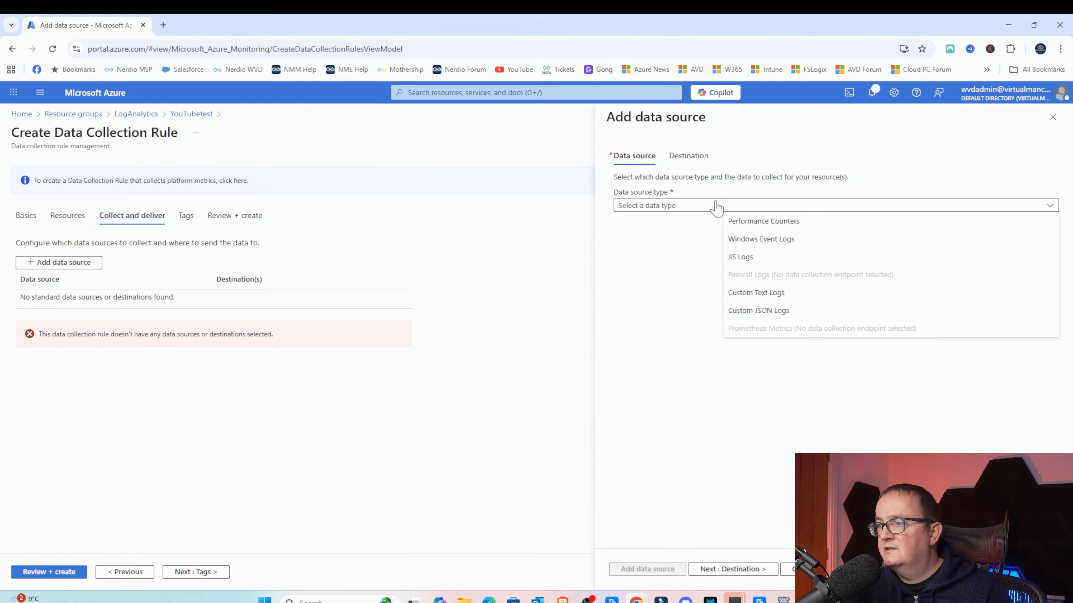
click(784, 224)
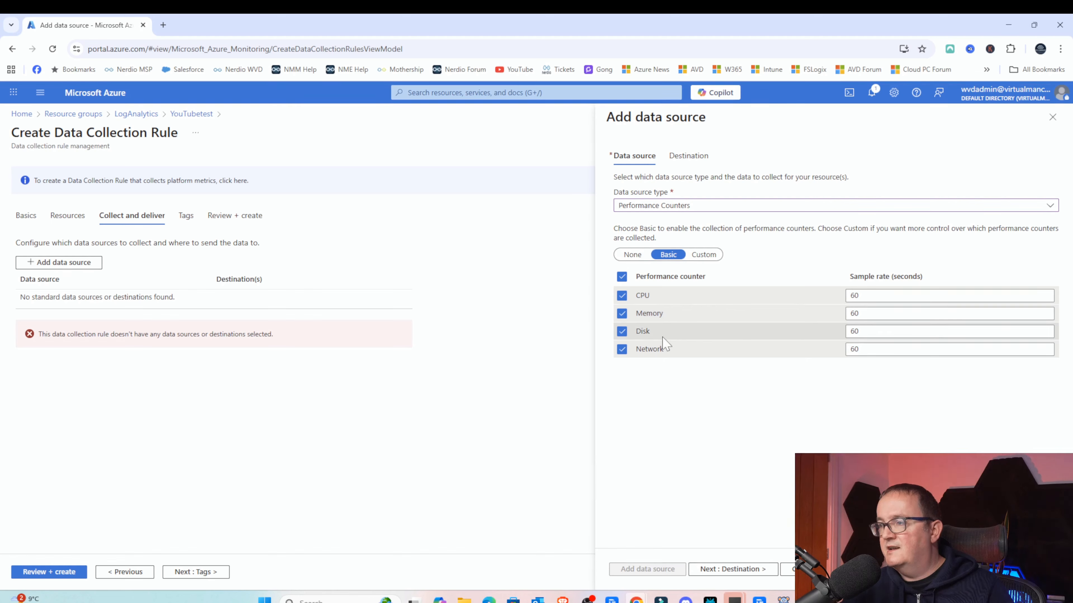
click(703, 254)
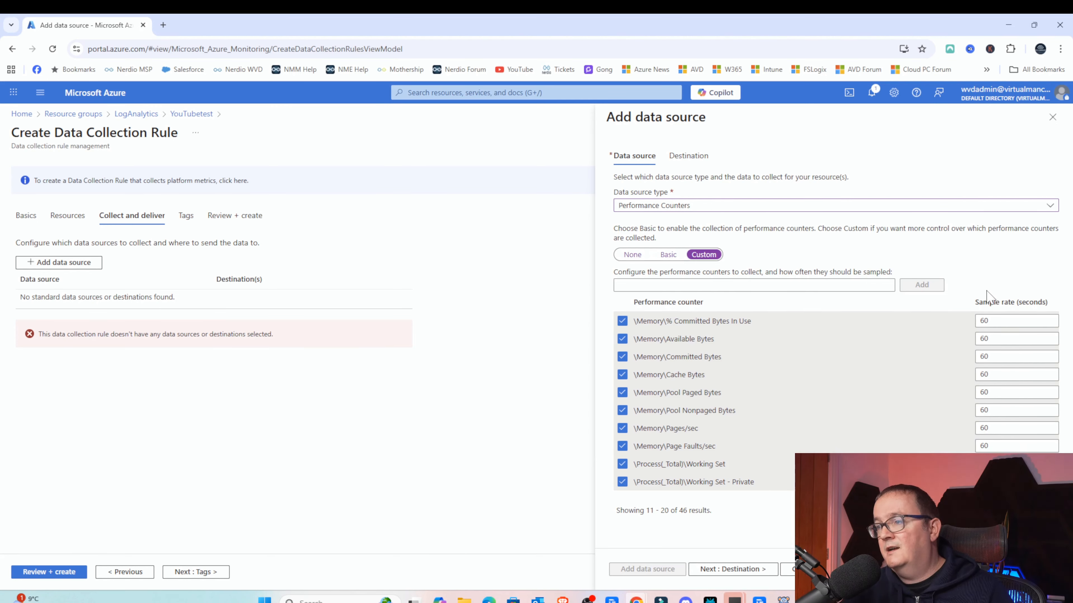
click(671, 257)
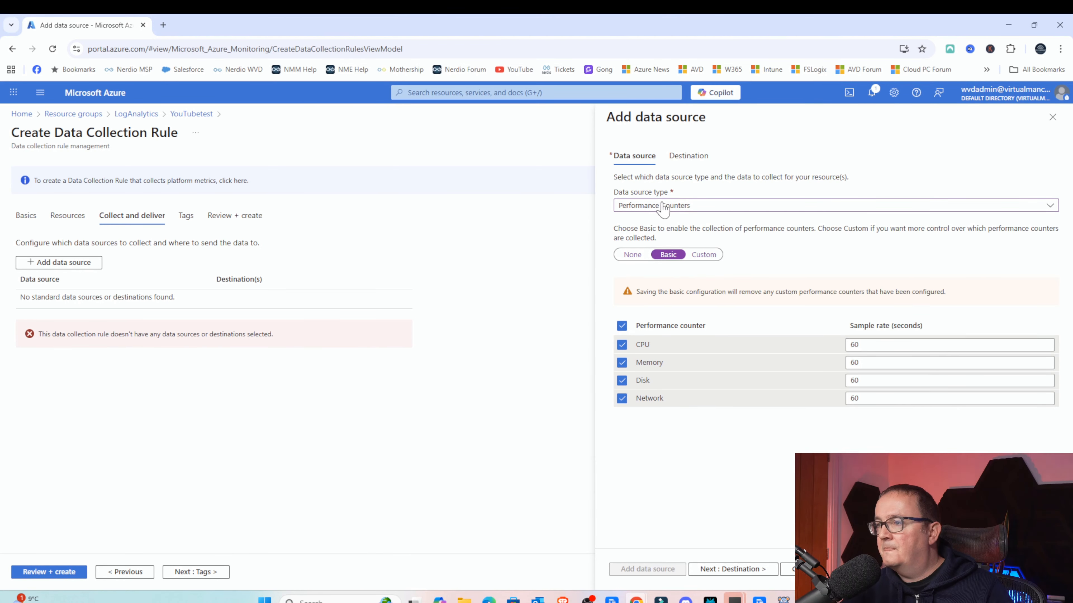
- Switch the data source to Windows Event Logs collecting Application, Security audit and System critical and error events
click(675, 205)
click(754, 239)
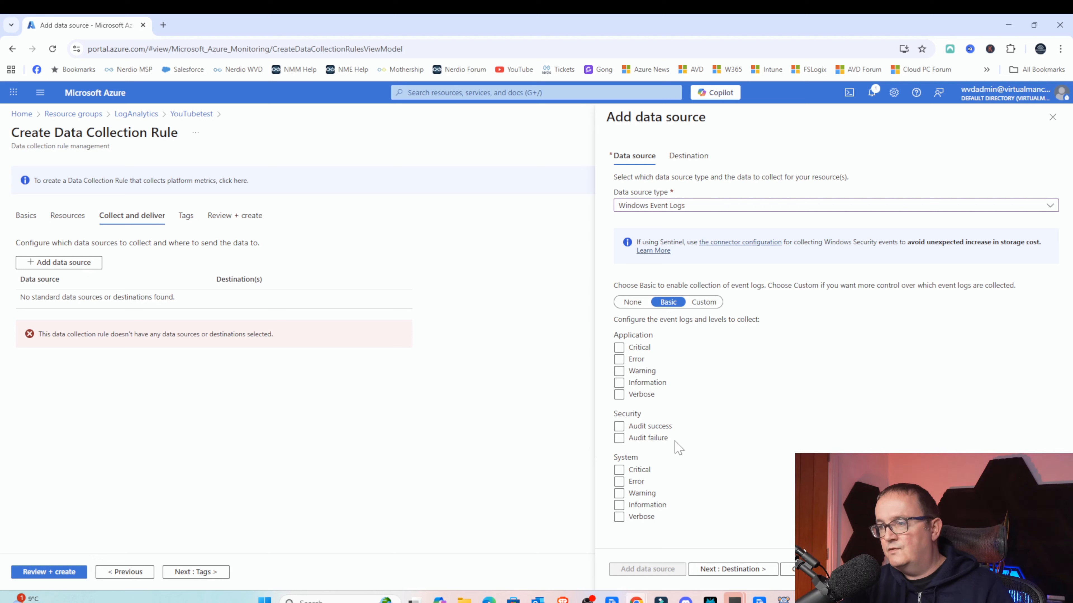
click(635, 428)
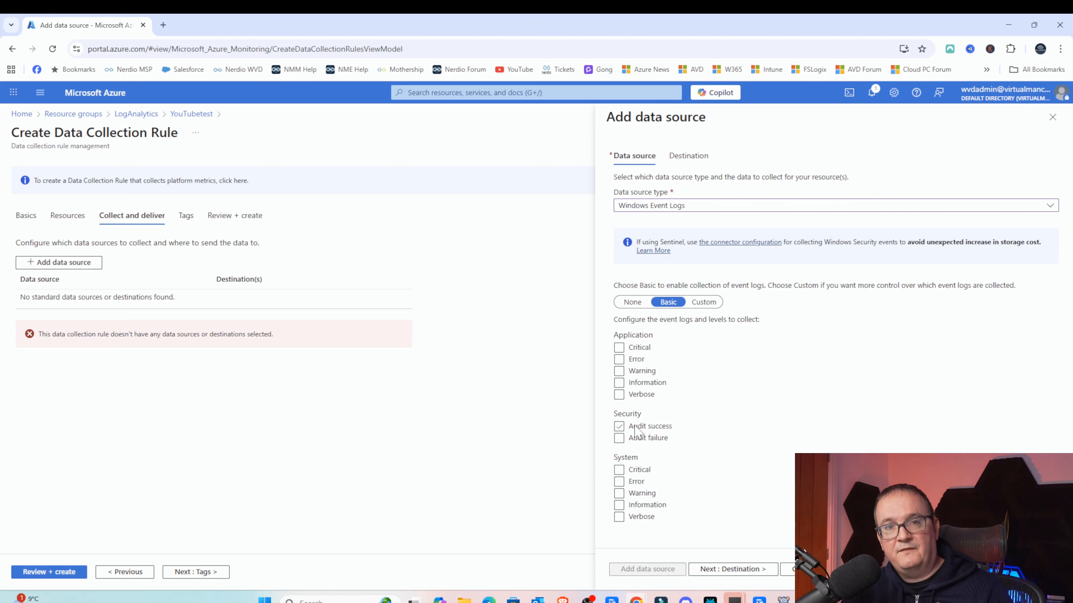
click(643, 440)
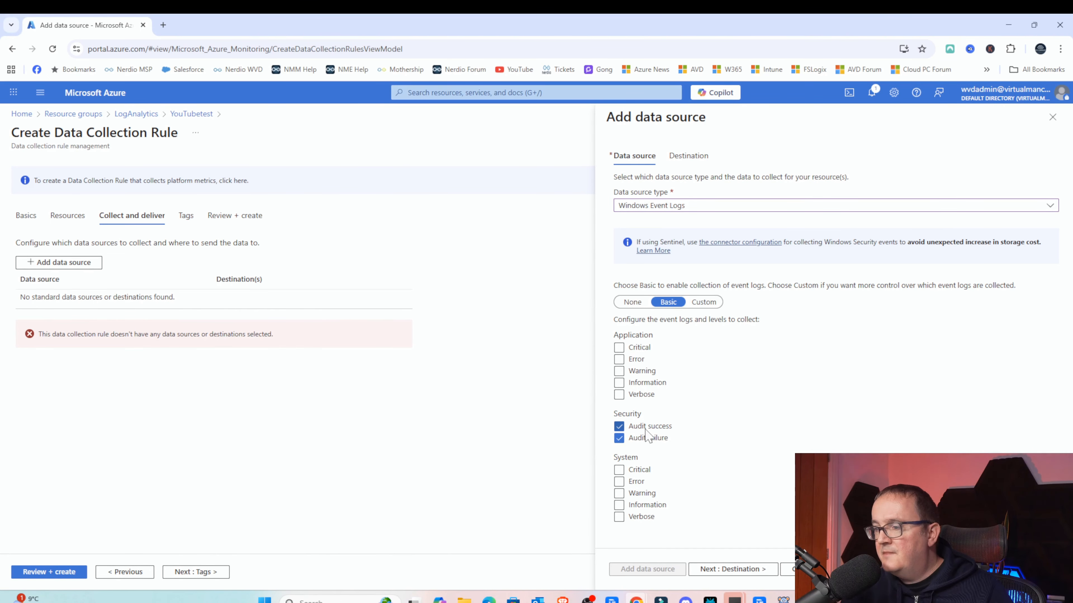
click(619, 470)
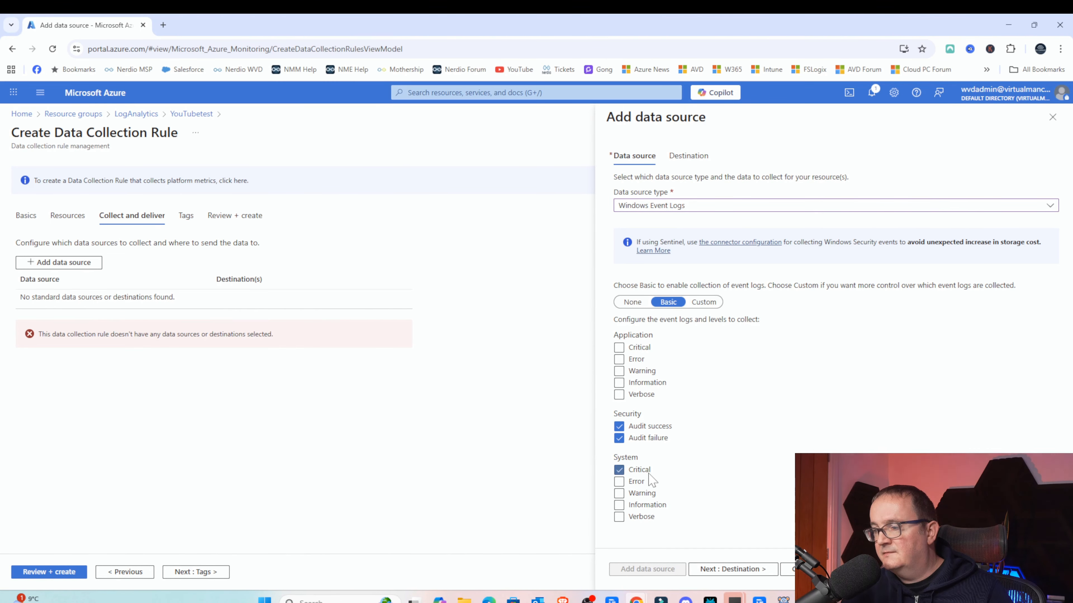
click(641, 482)
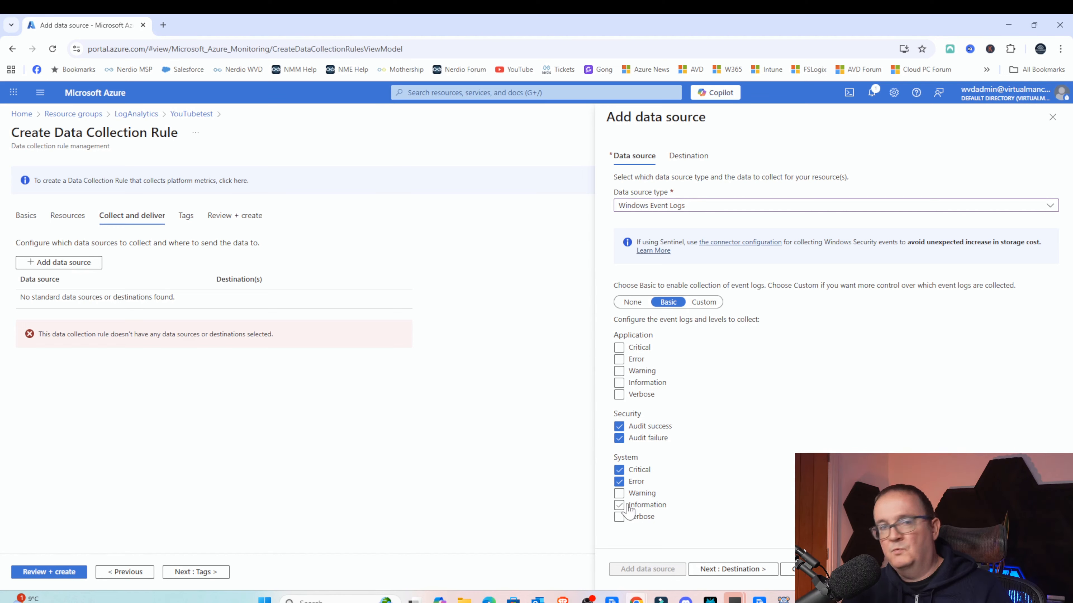
click(619, 347)
click(619, 360)
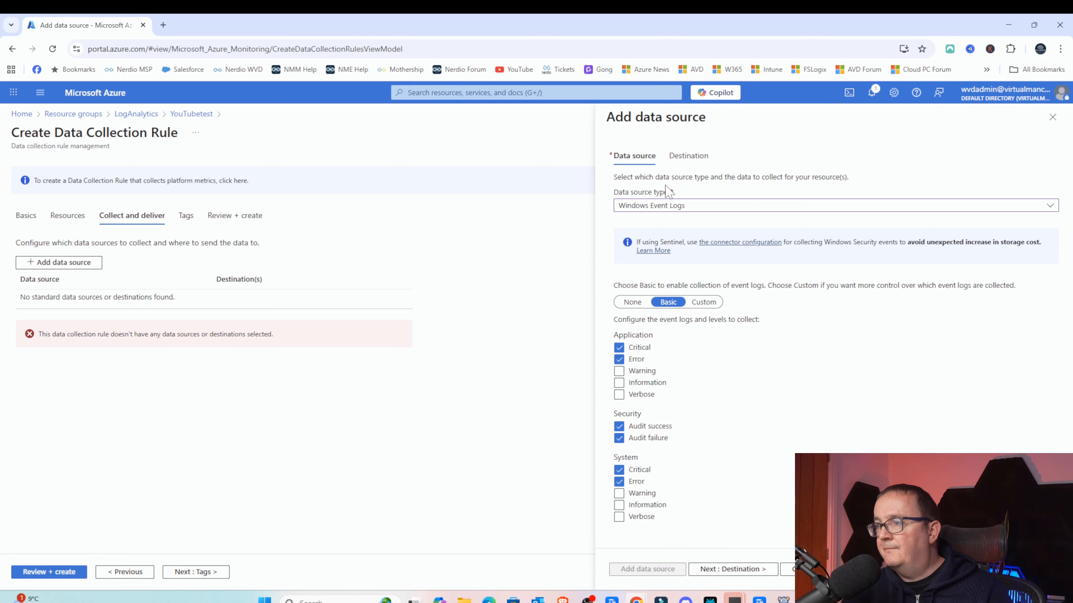
- Send the data to Azure Monitor Logs in the YouTubetest workspace and add the data source
click(705, 568)
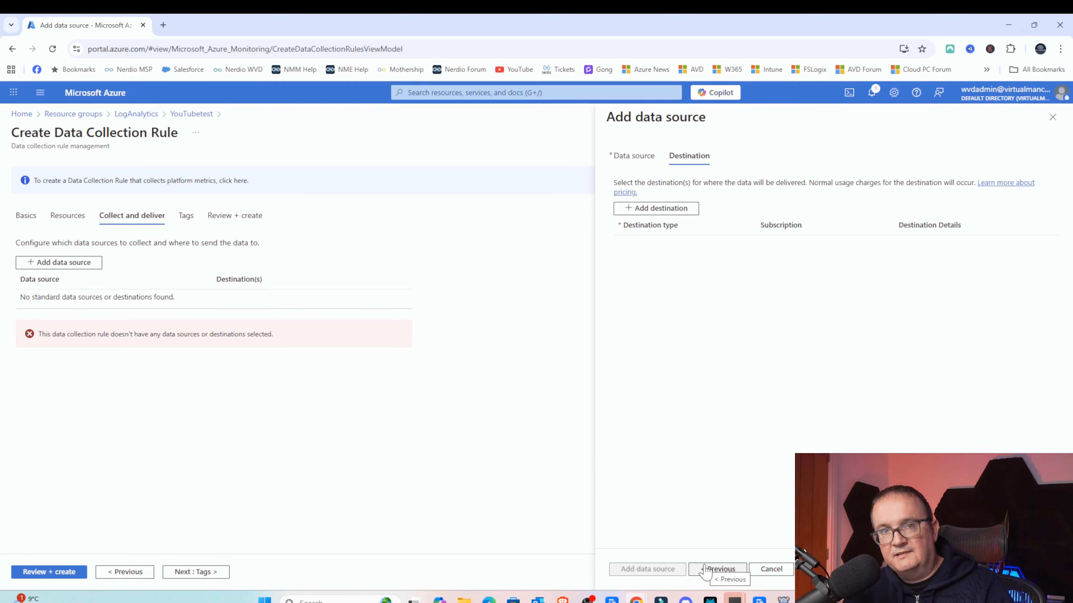
click(636, 212)
click(660, 247)
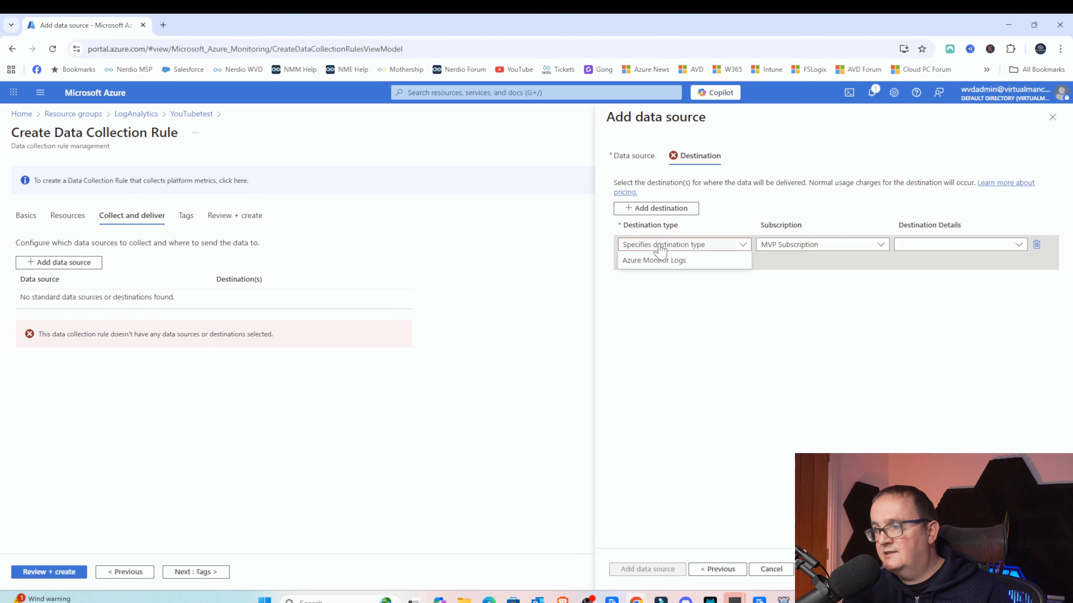
click(658, 260)
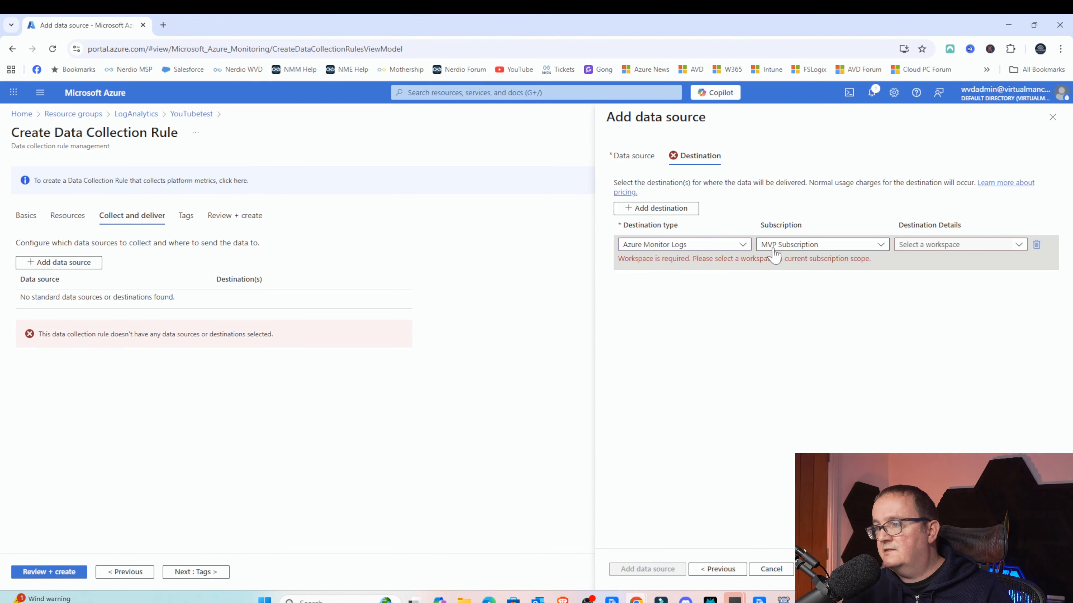
click(927, 249)
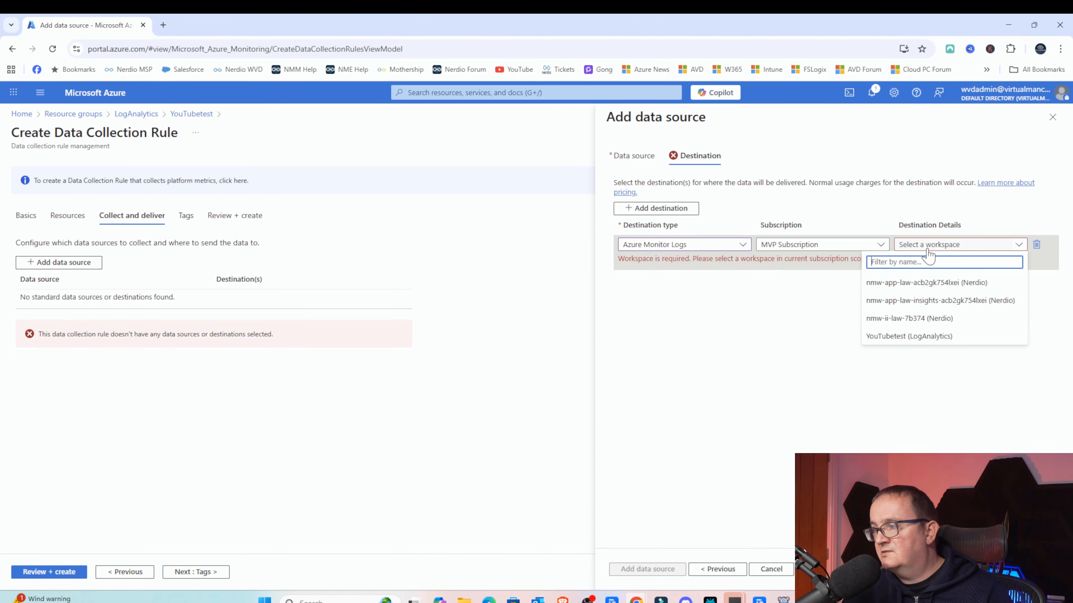
click(908, 336)
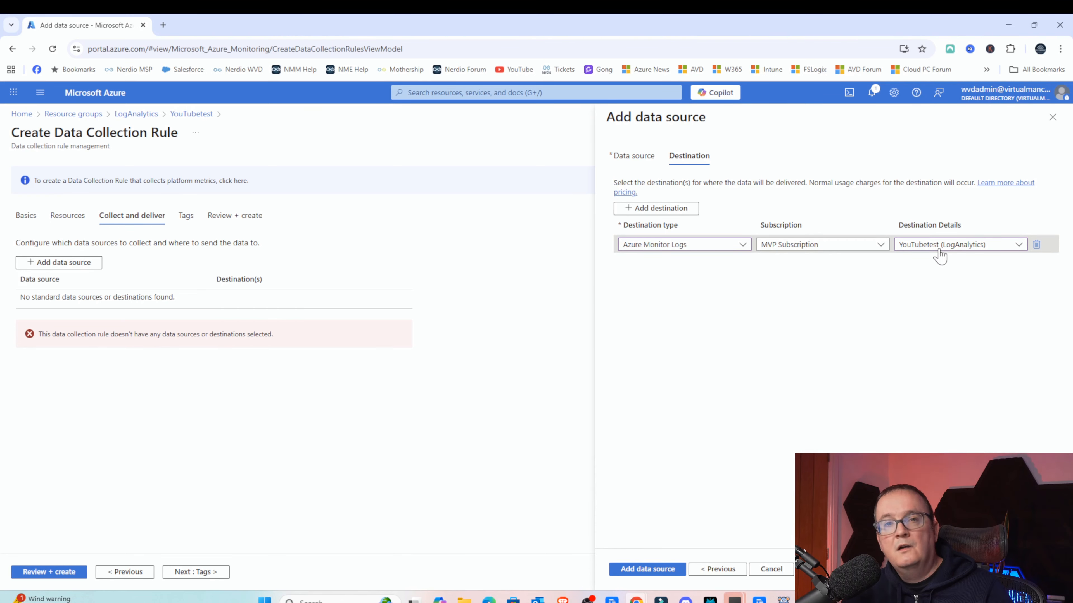
click(940, 249)
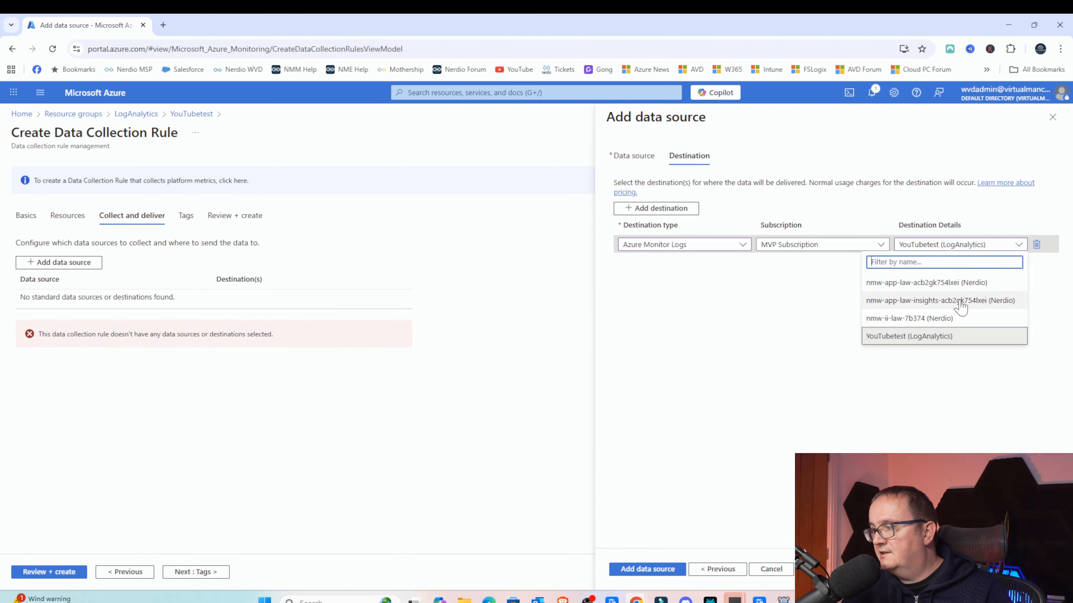
click(923, 336)
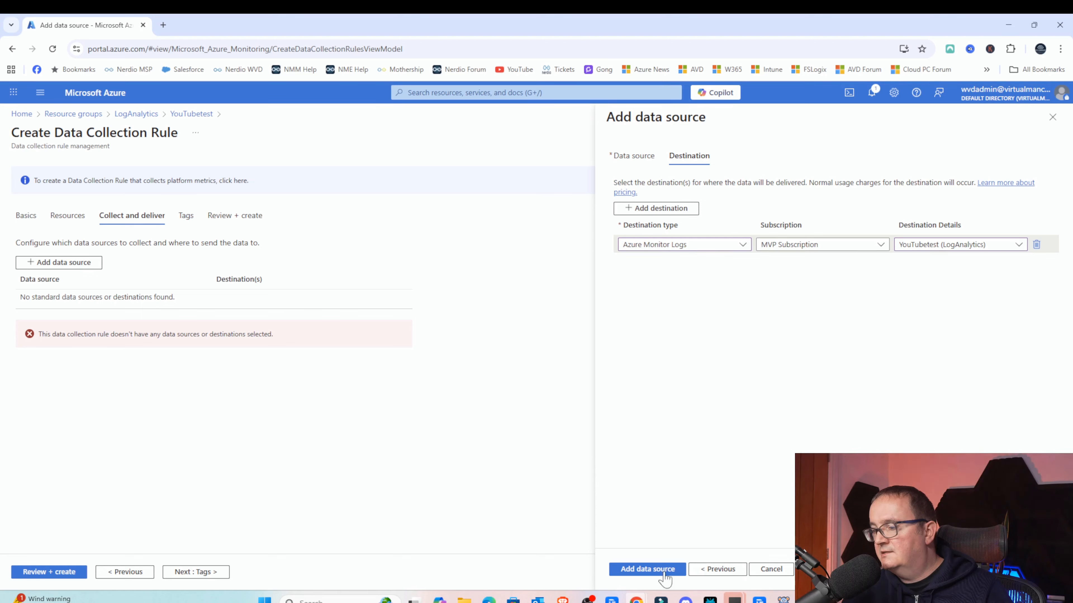
click(646, 569)
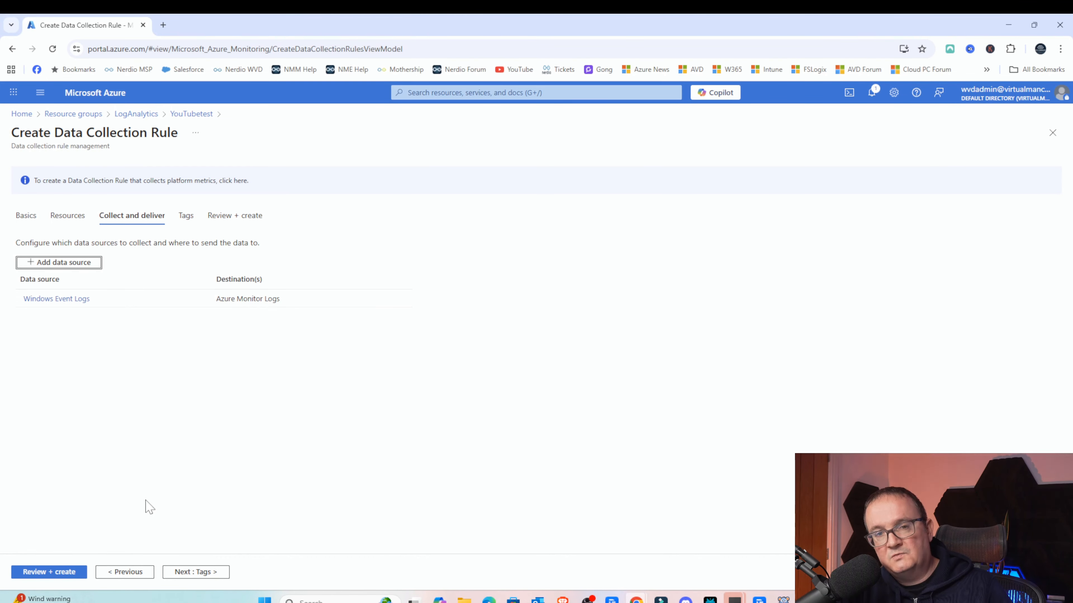
- Review and create the data collection rule
click(37, 572)
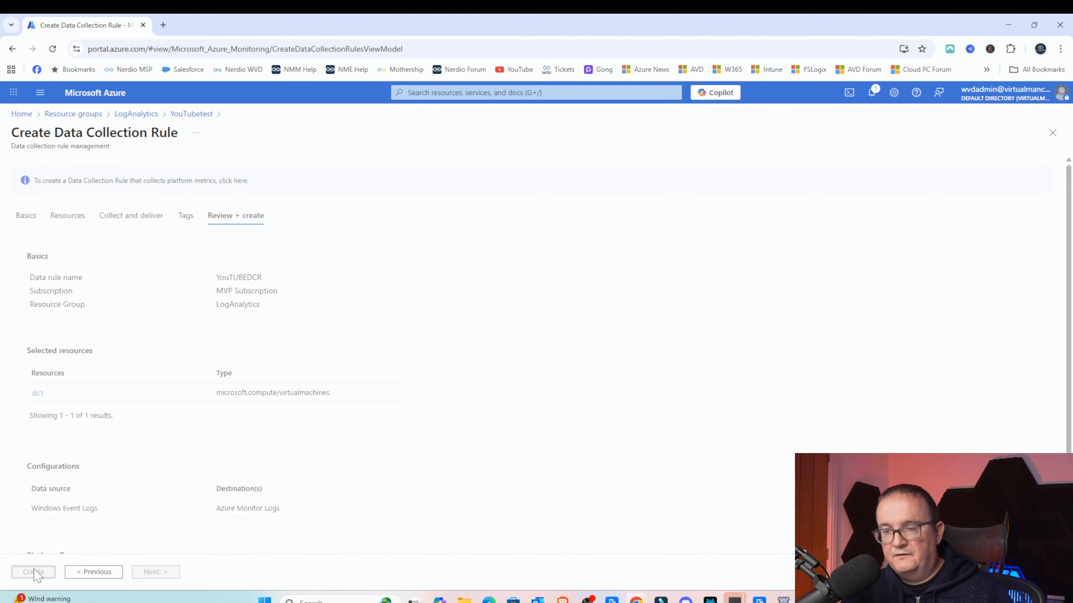
click(33, 572)
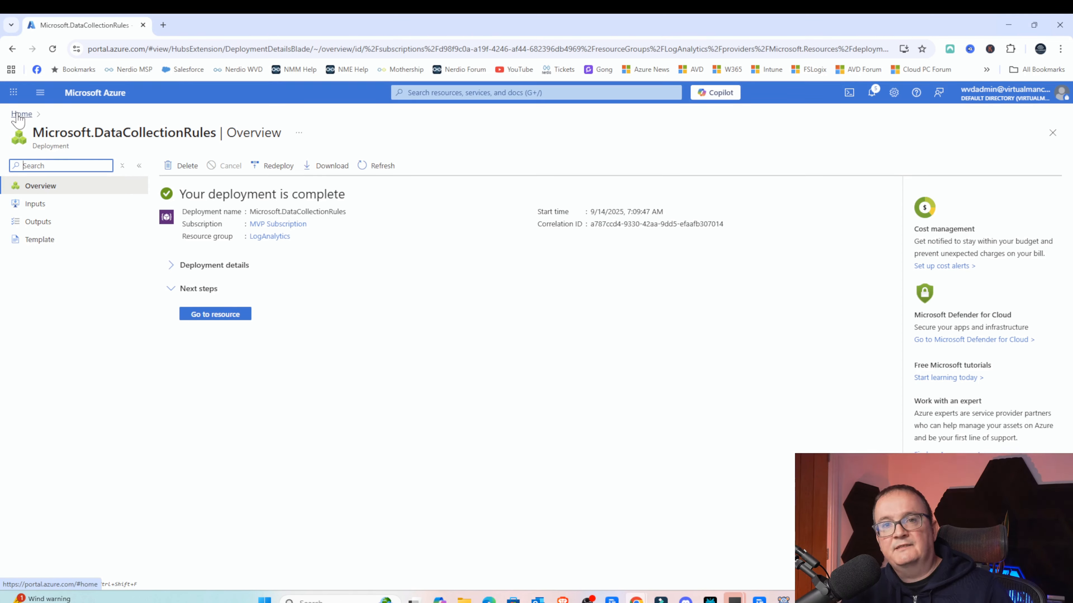
- Search for DC1 from the home page and open that virtual machine
click(20, 114)
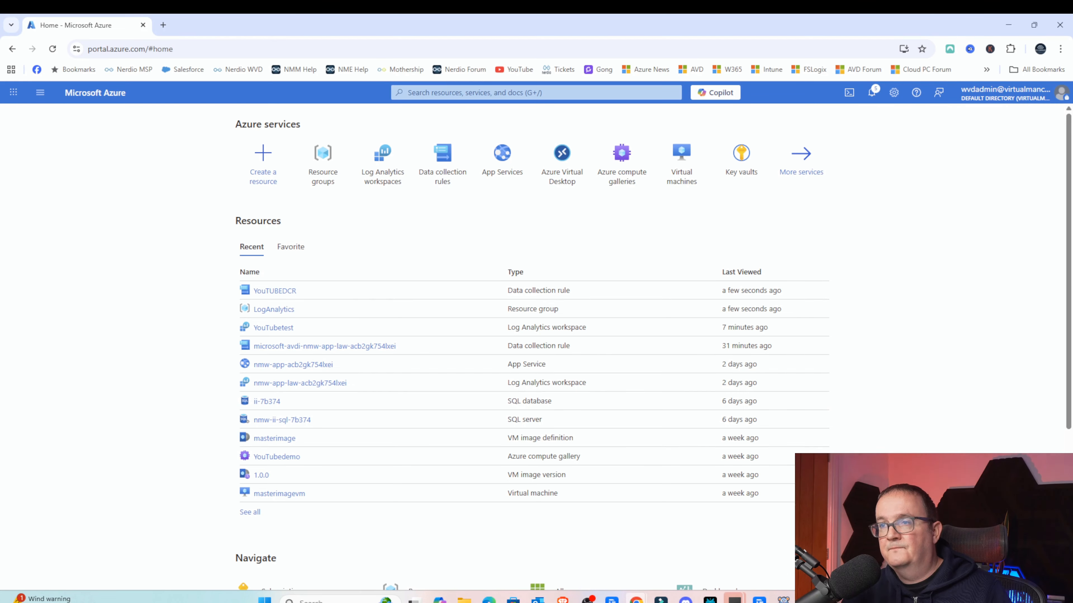
click(460, 92)
text(DC1)
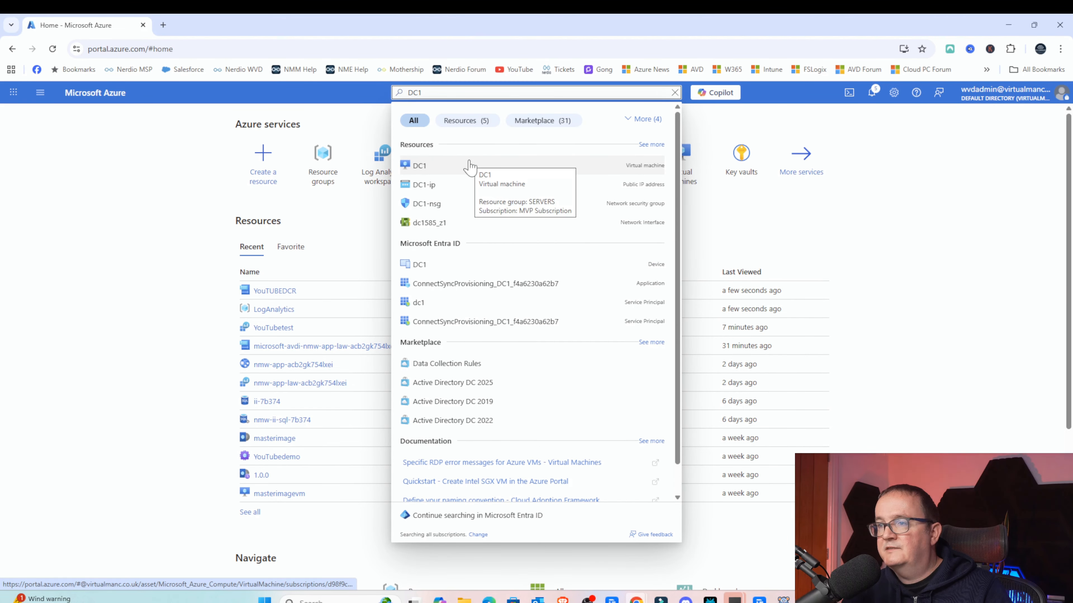
click(470, 167)
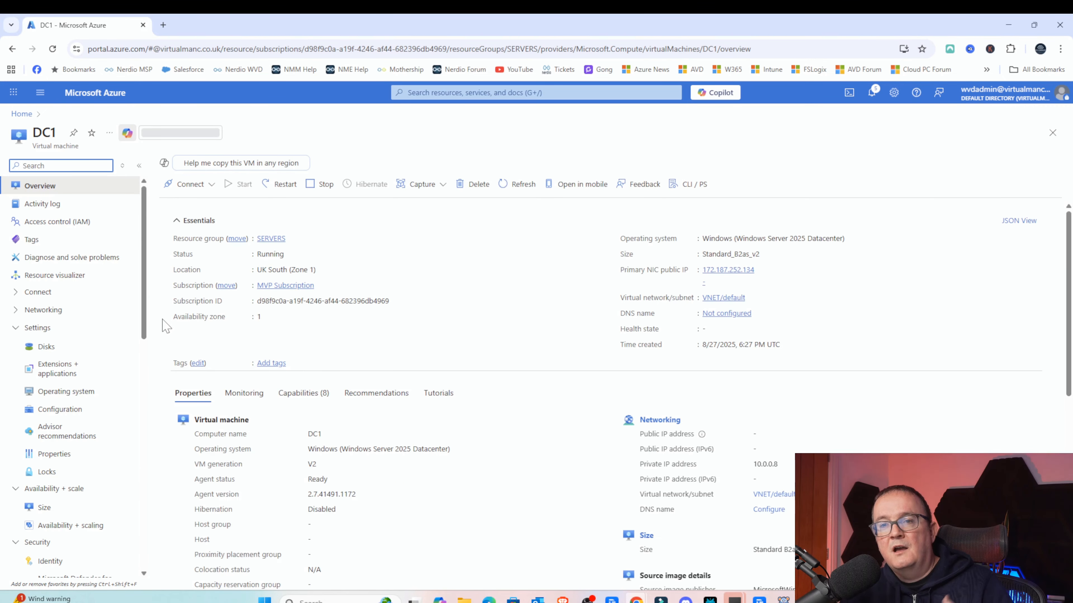
- Open the DC1 virtual machine's extensions and inspect the AzureMonitorWindowsAgent extension's details
scroll(84, 321, down, 1)
click(53, 312)
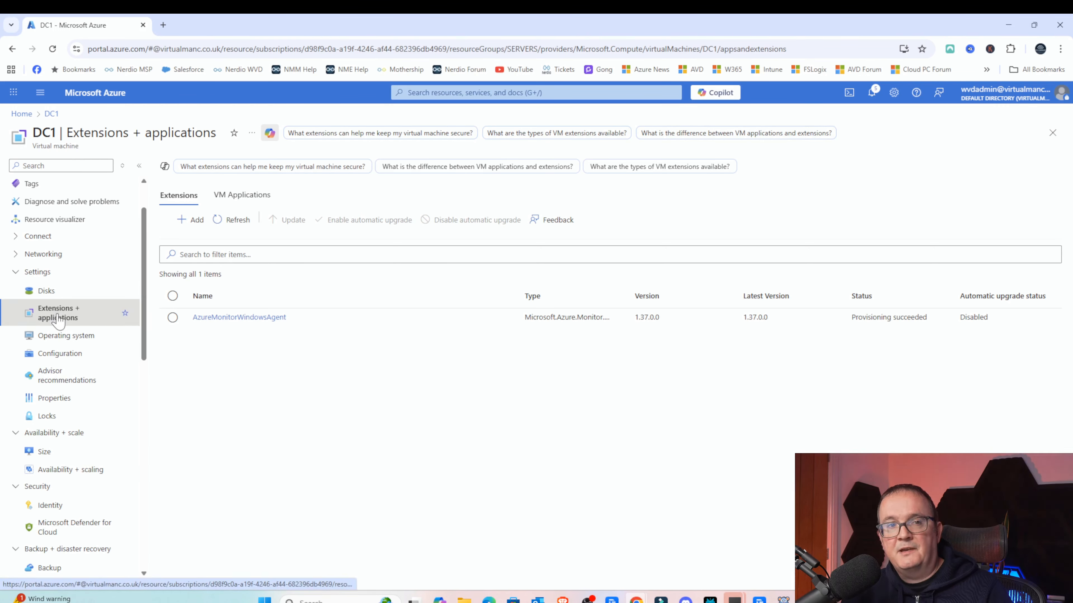
drag(848, 320, 934, 325)
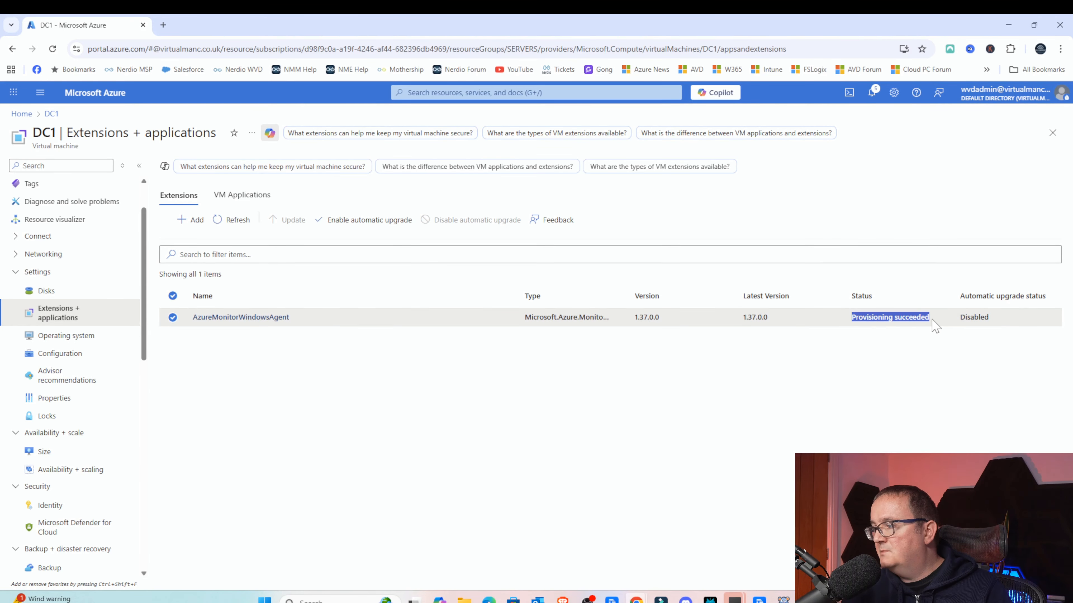
drag(722, 319, 780, 322)
click(782, 325)
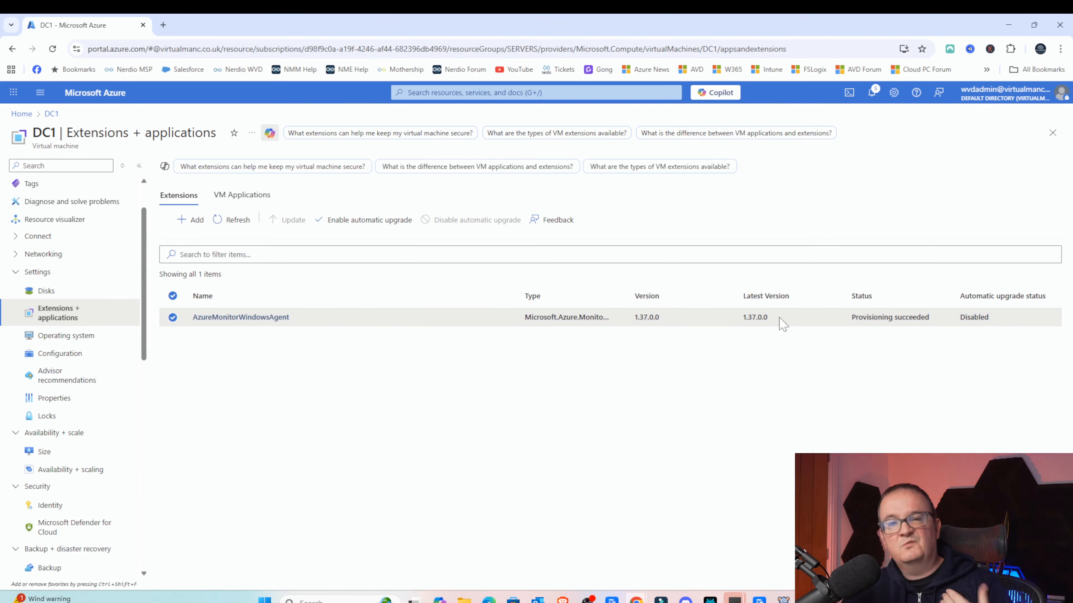
click(238, 321)
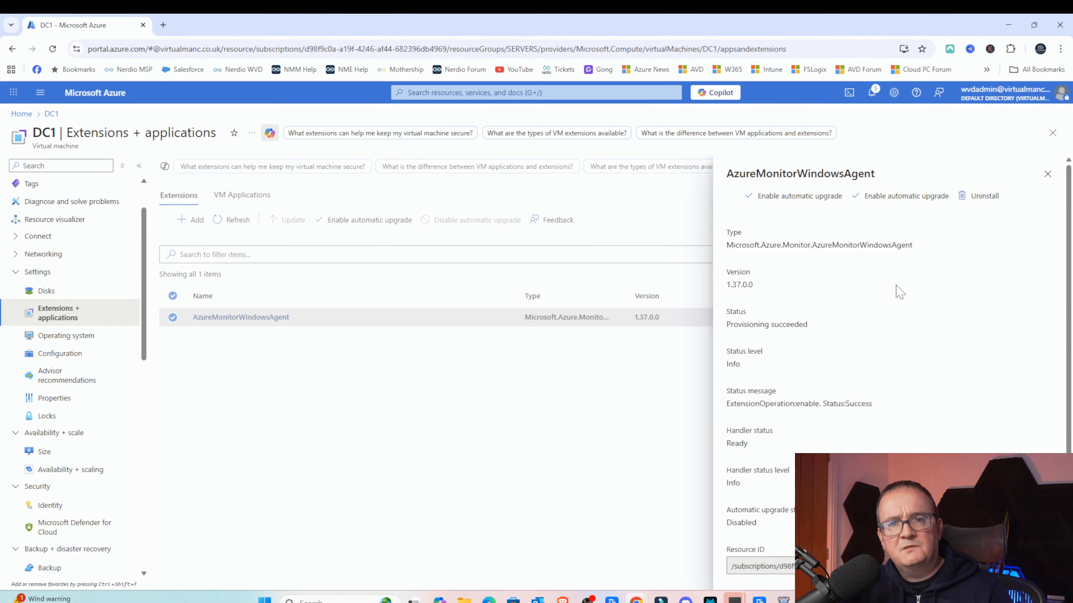
click(1046, 175)
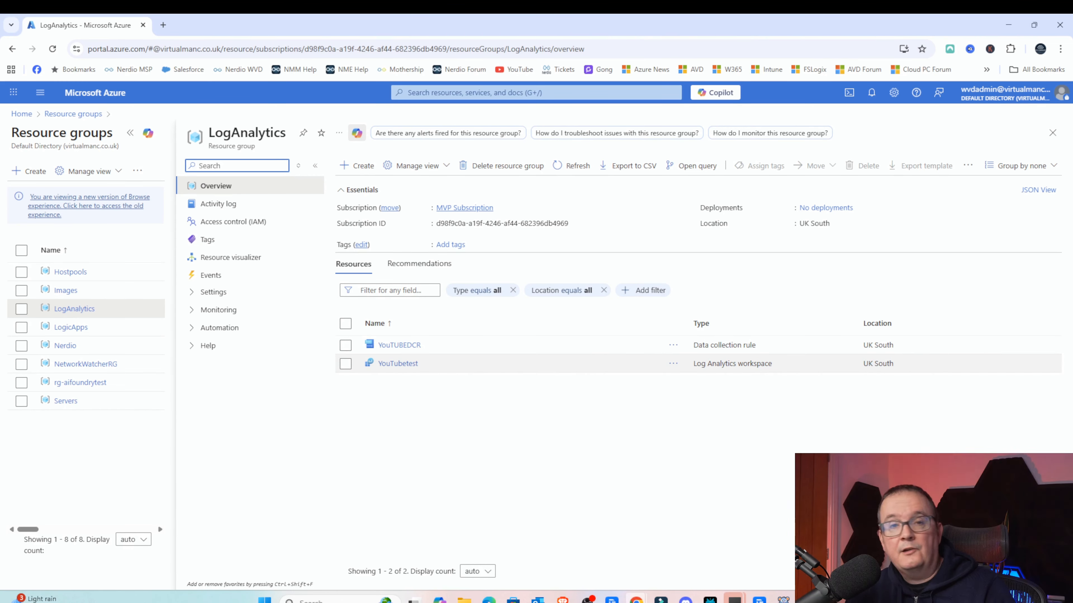
- Open the YouTUBEDCR data collection rule in the LogAnalytics resource group and view its connected resources
drag(693, 345, 750, 345)
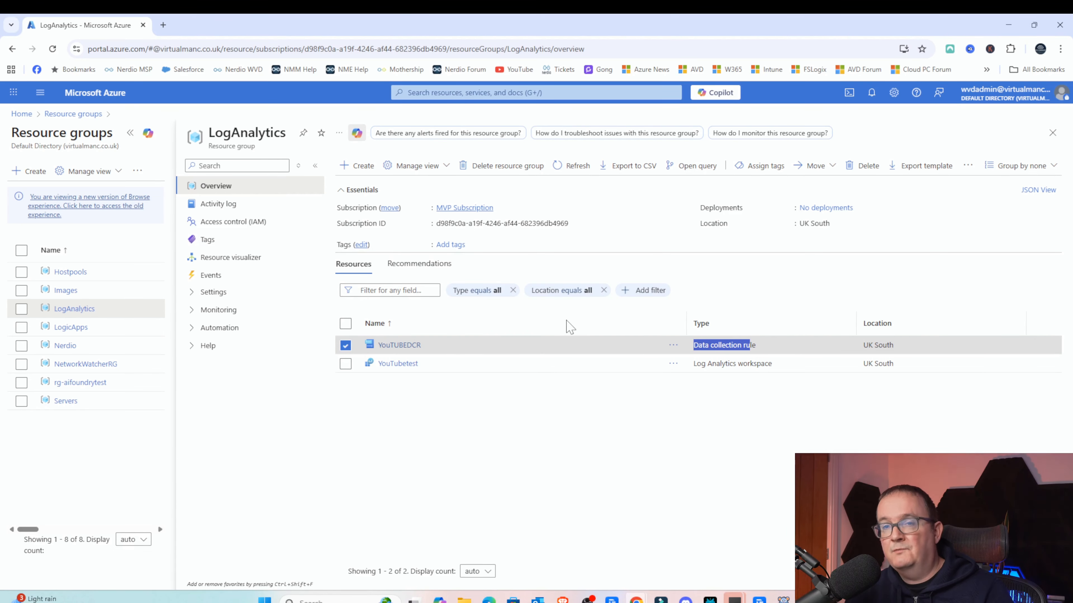
click(408, 343)
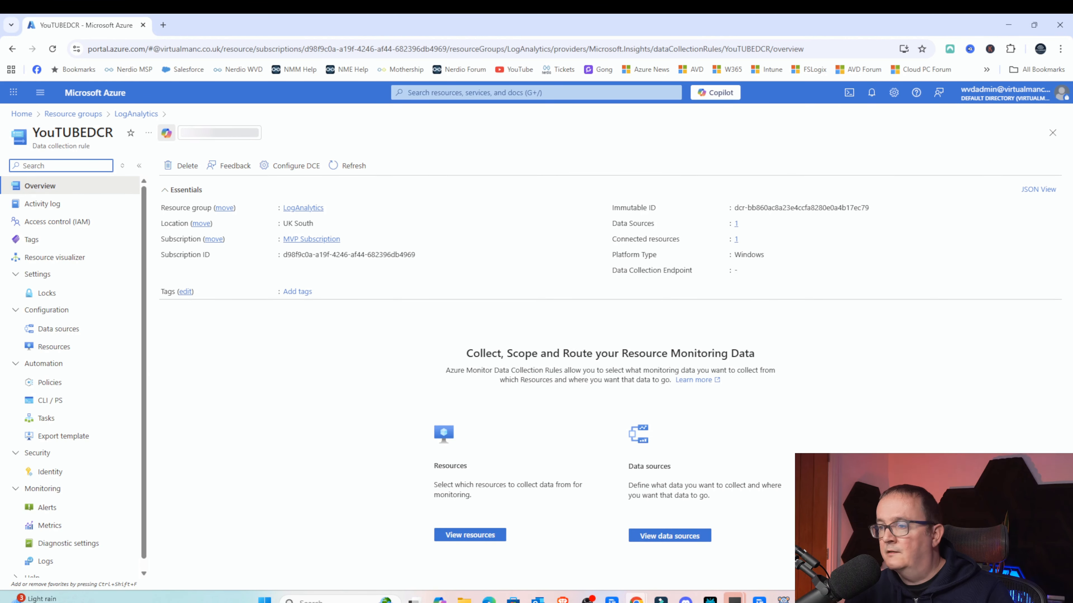
drag(644, 223, 759, 224)
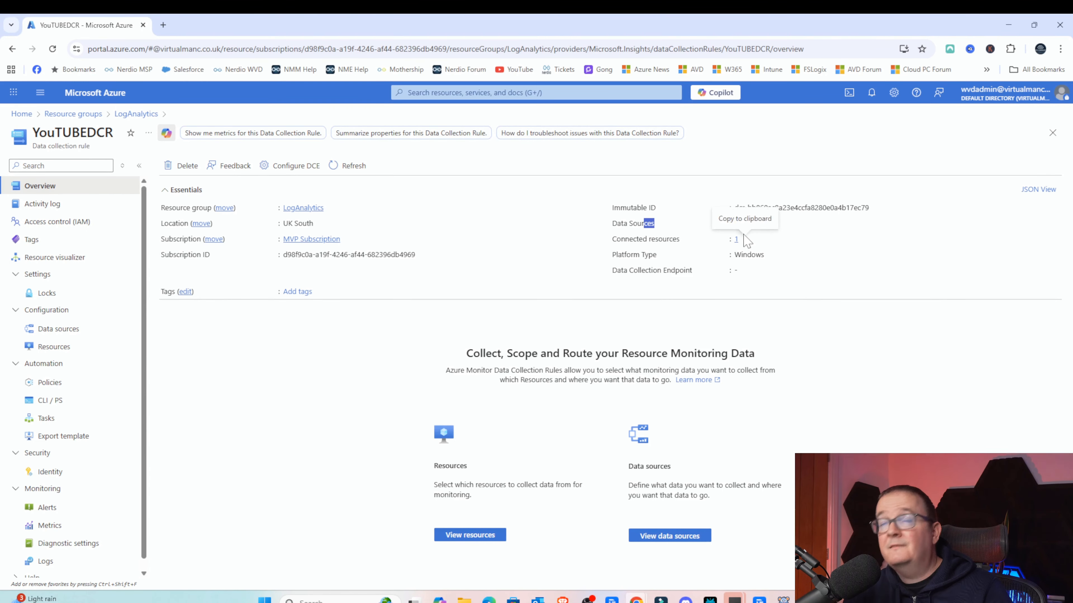
click(736, 241)
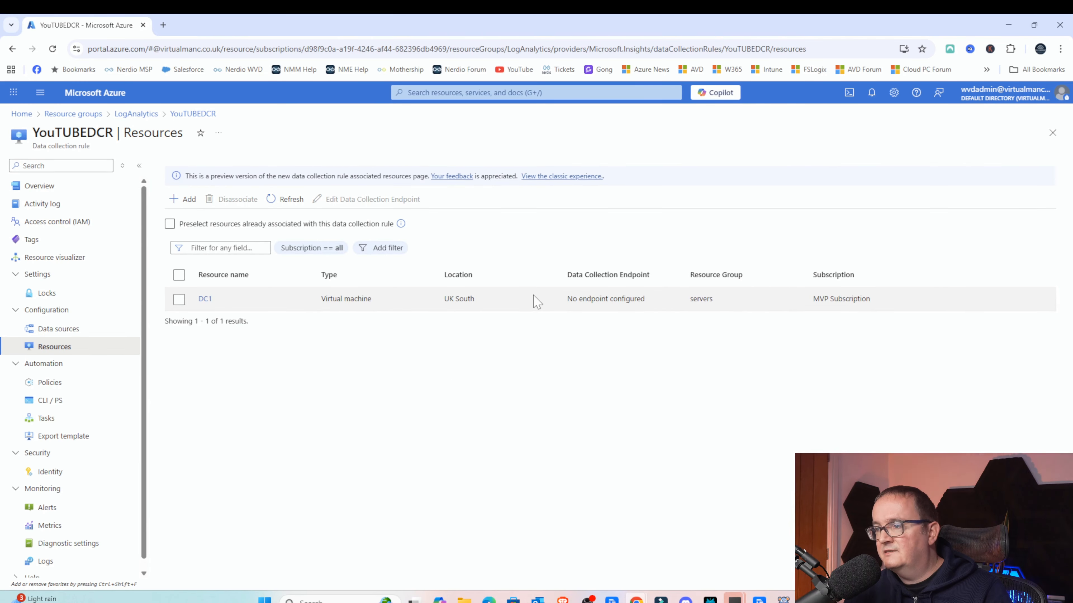
drag(534, 300, 695, 302)
click(695, 301)
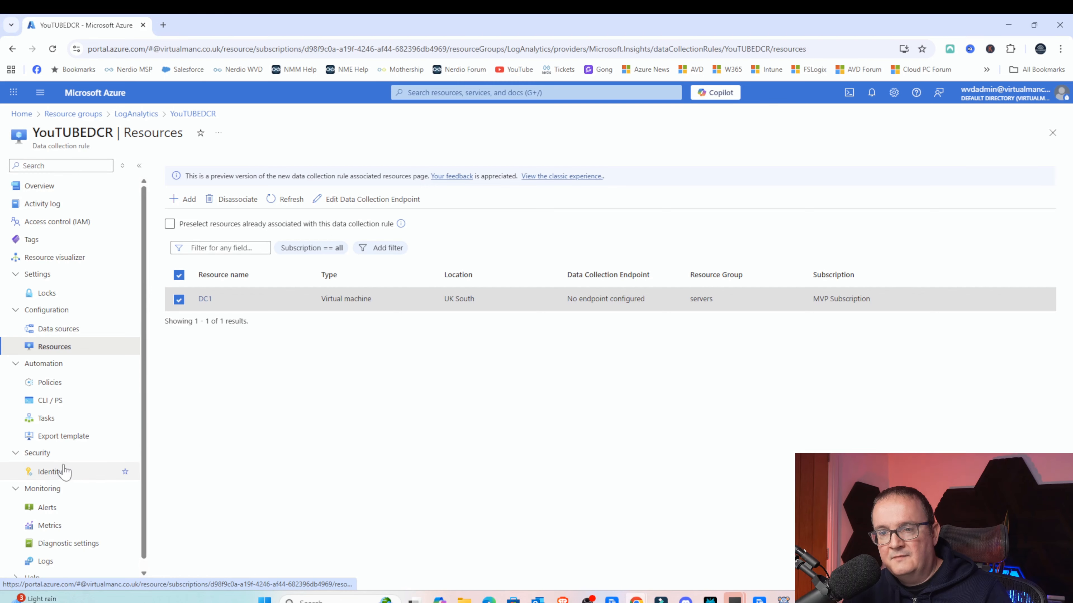
- Review the workspace Insights overview, usage, health, agents and data collection rules tabs
scroll(122, 465, down, 1)
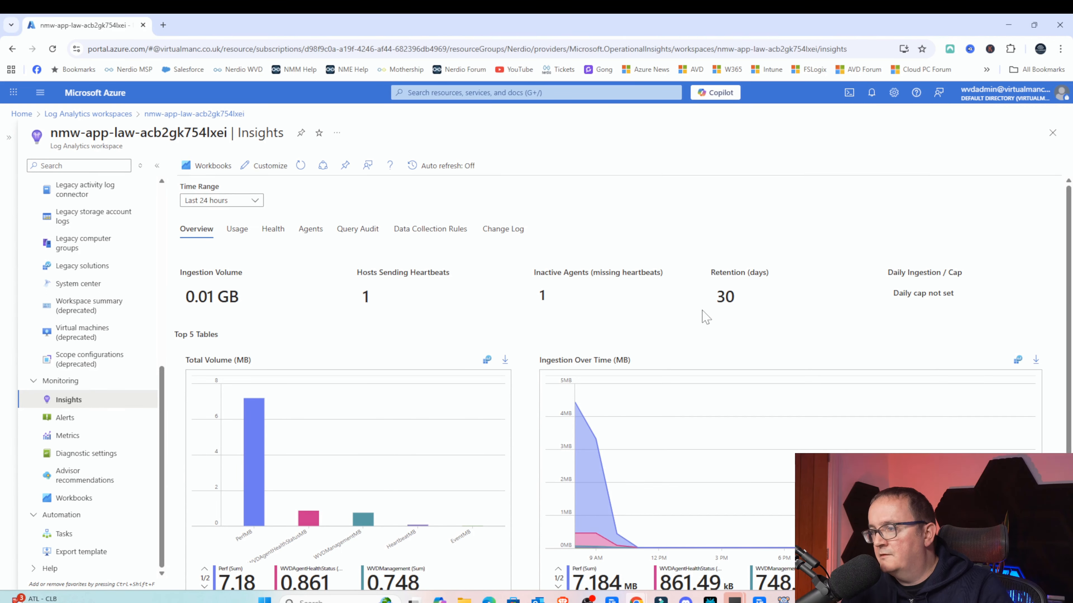
scroll(714, 304, down, 4)
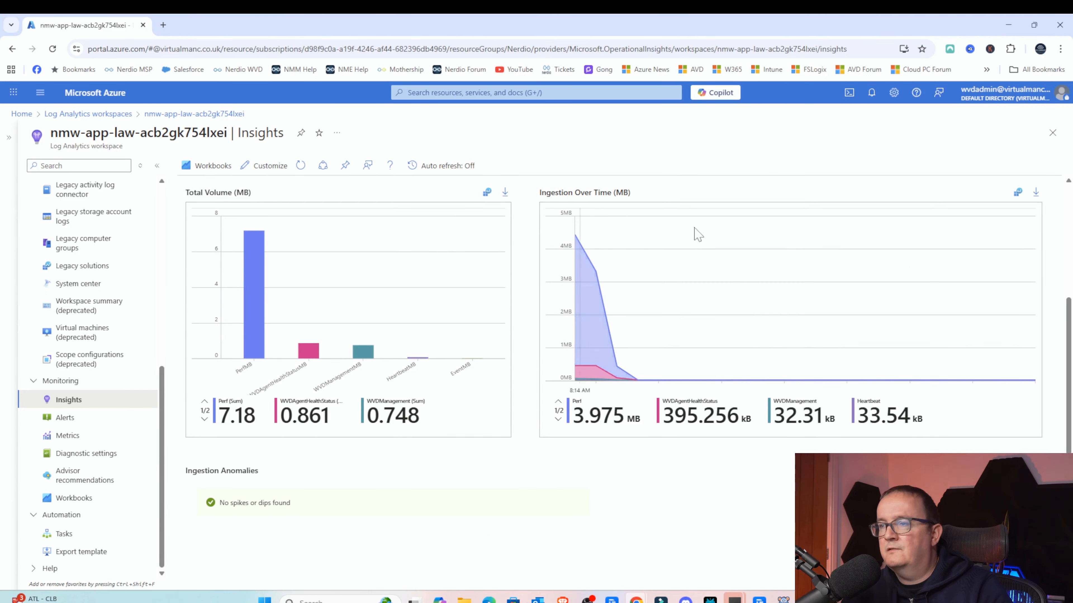
scroll(244, 258, up, 4)
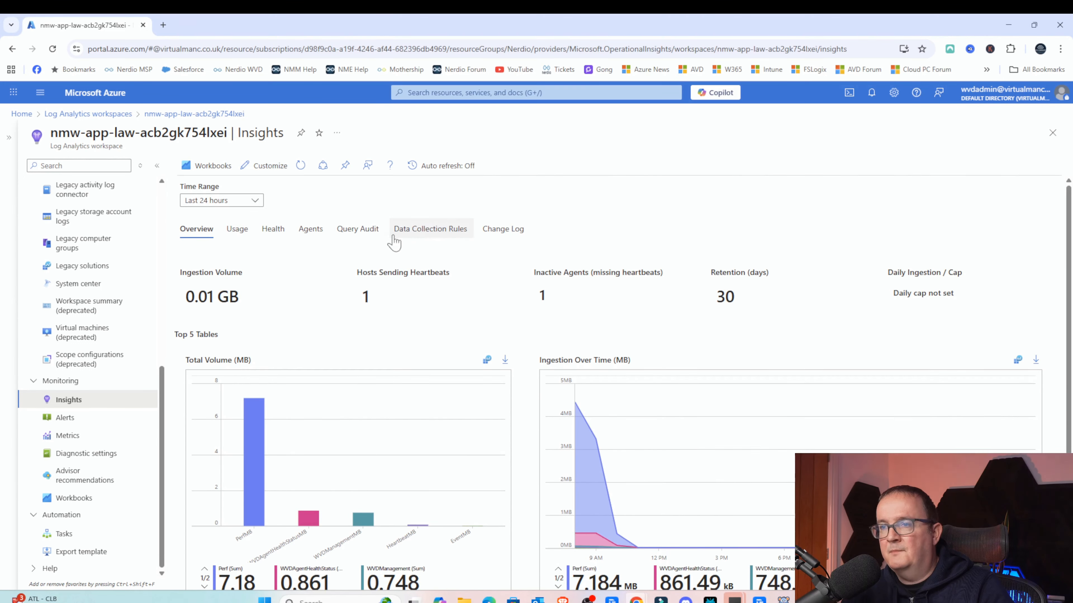
click(237, 230)
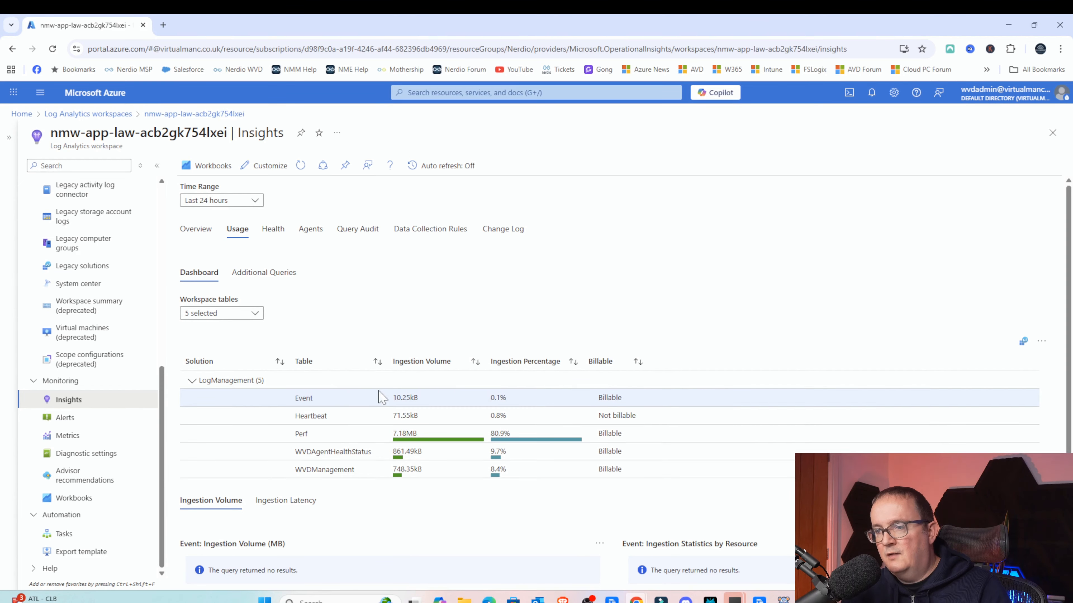
scroll(528, 395, down, 3)
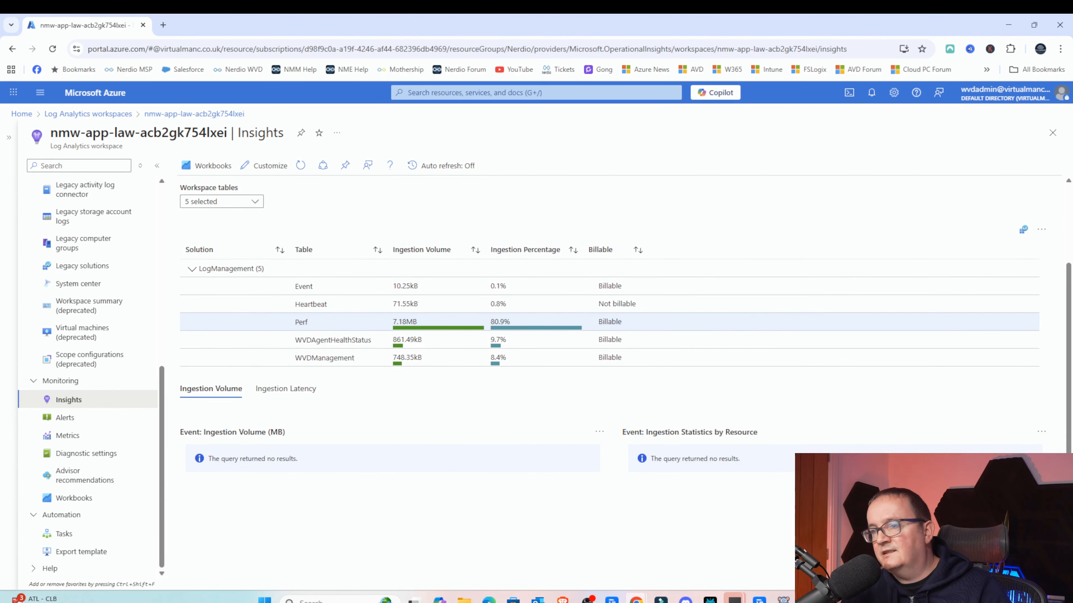
click(274, 230)
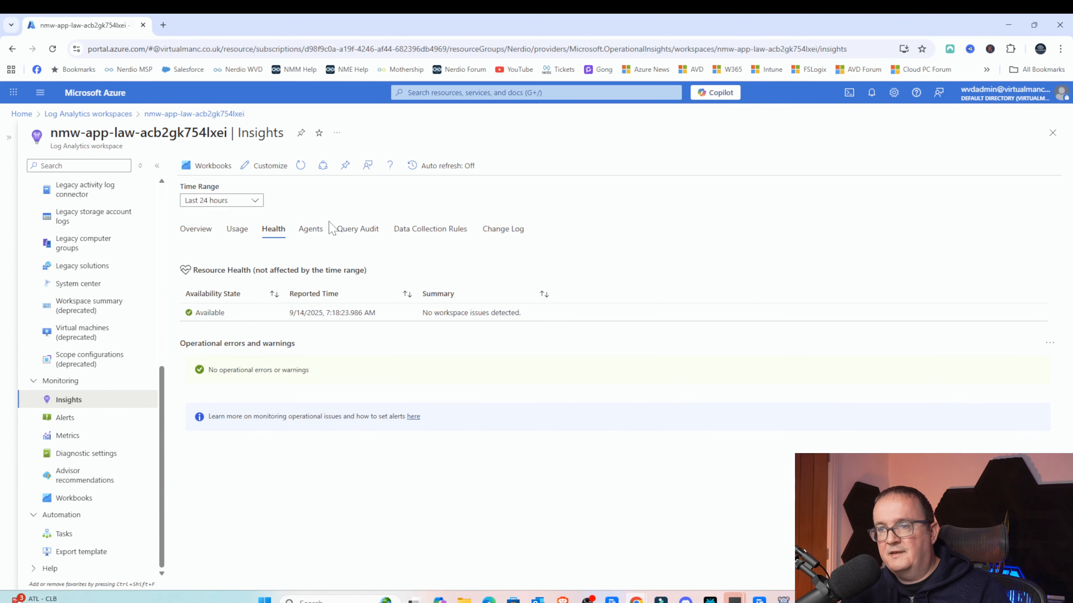
click(309, 237)
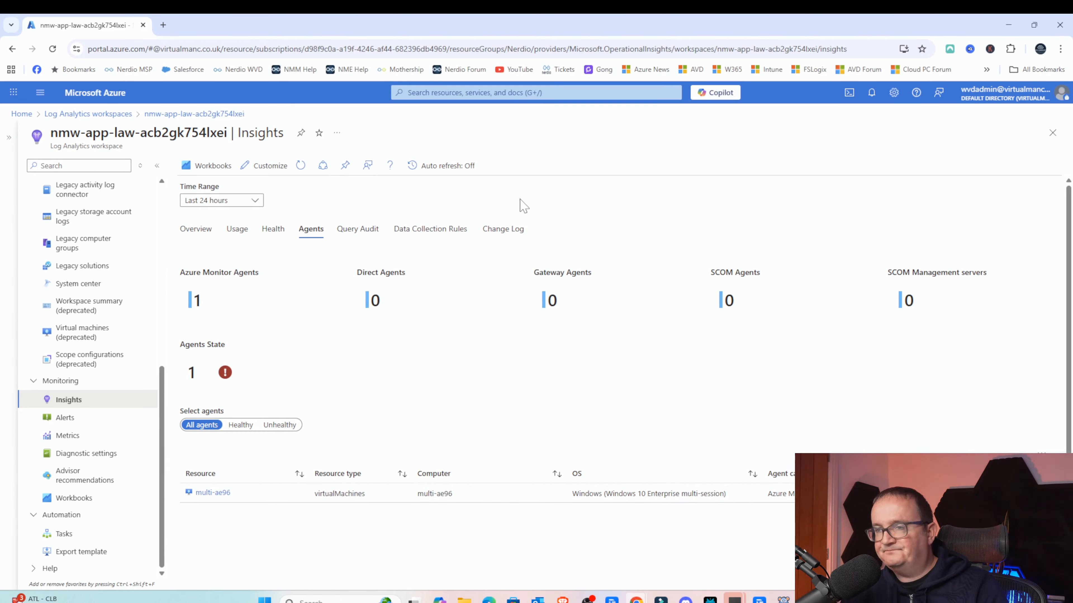
click(425, 226)
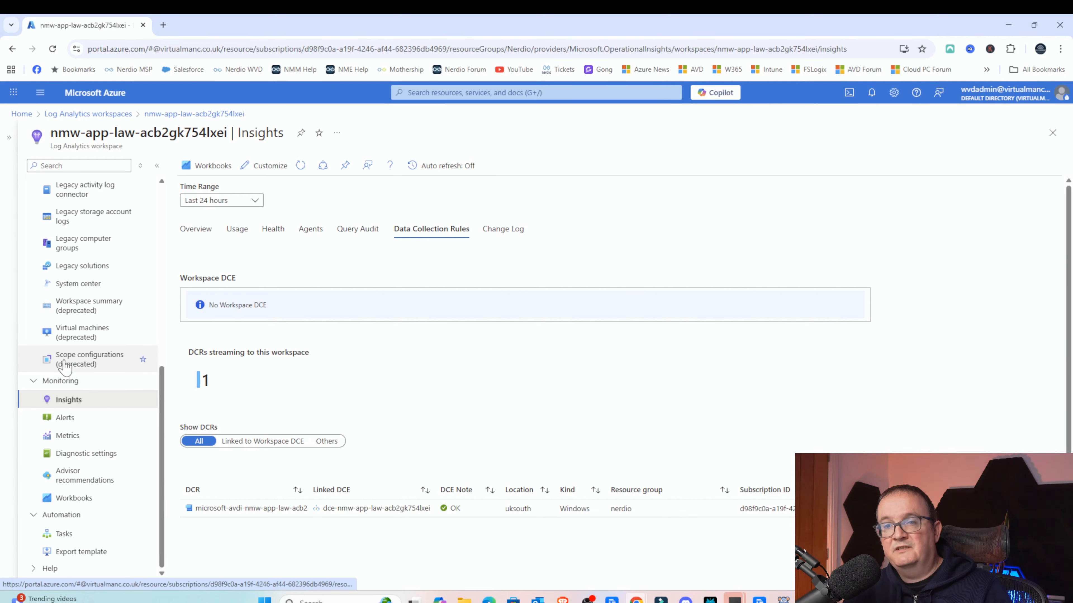
- Open the workspace's Tables list and browse the available tables
scroll(68, 363, up, 8)
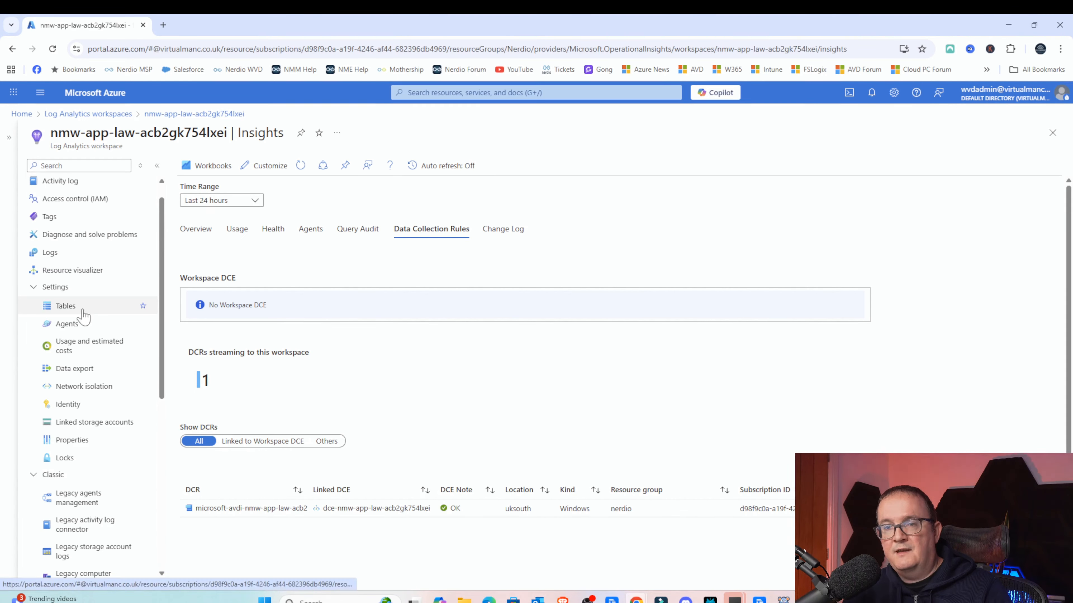
click(79, 311)
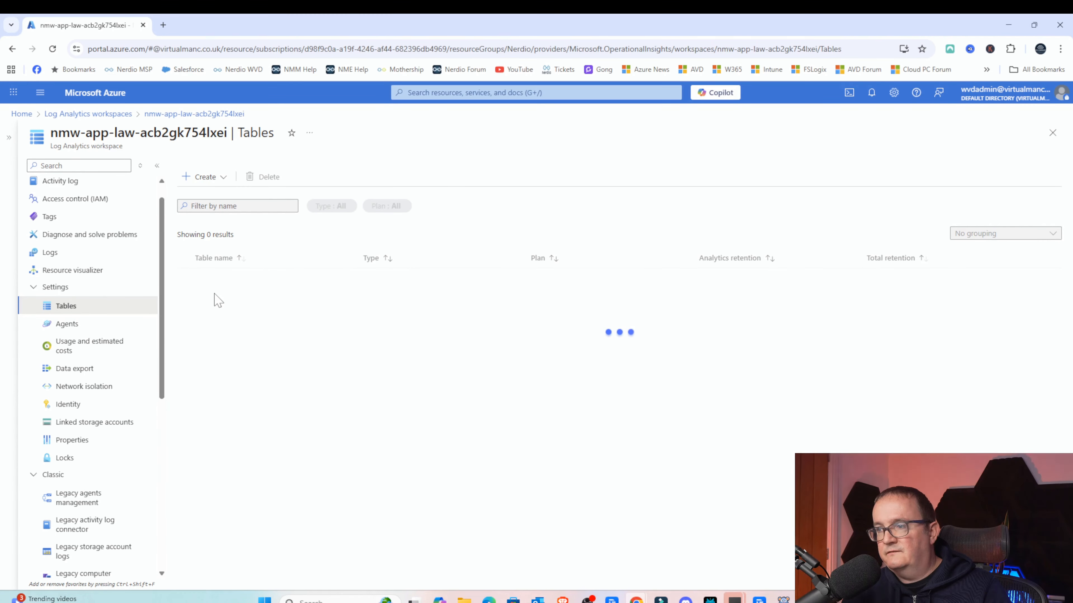
scroll(266, 314, down, 6)
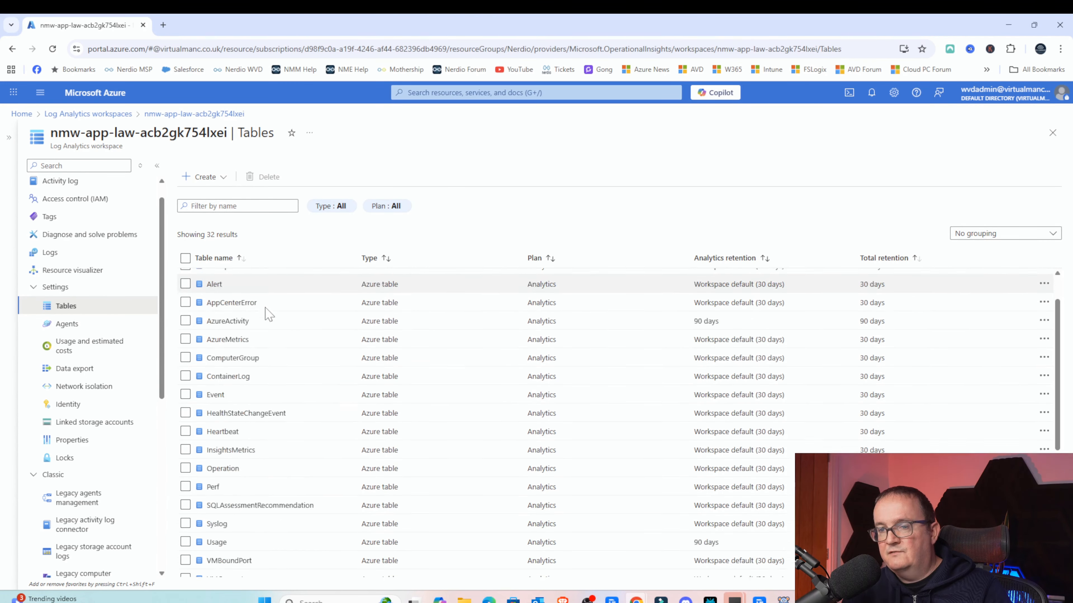
scroll(249, 485, up, 6)
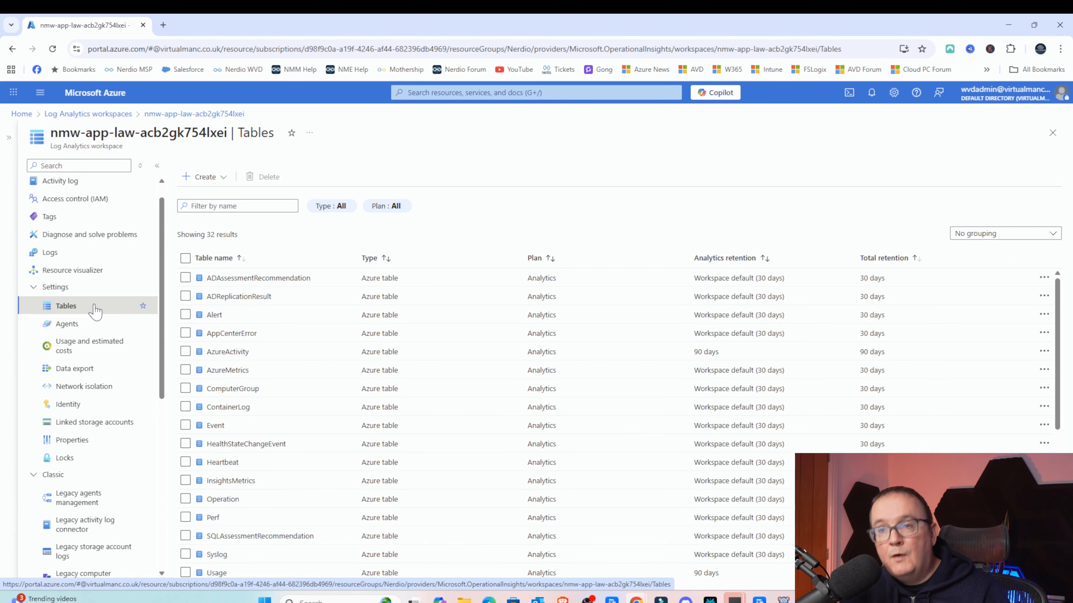
- Run the Virtual Machines query "What data is being collected?" from the queries hub and expand a Memory result row
click(90, 254)
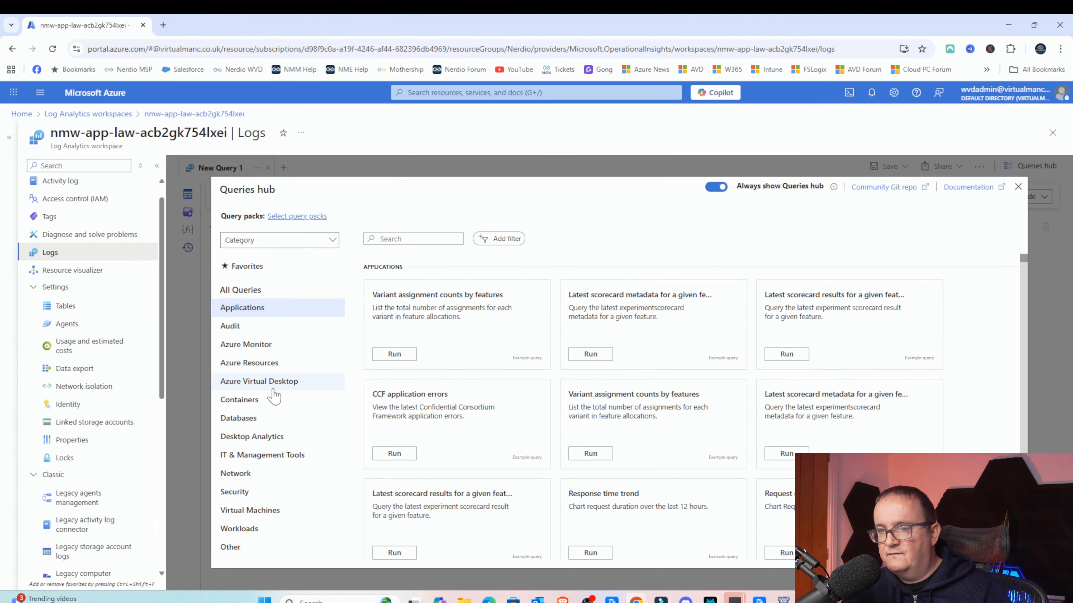
click(264, 511)
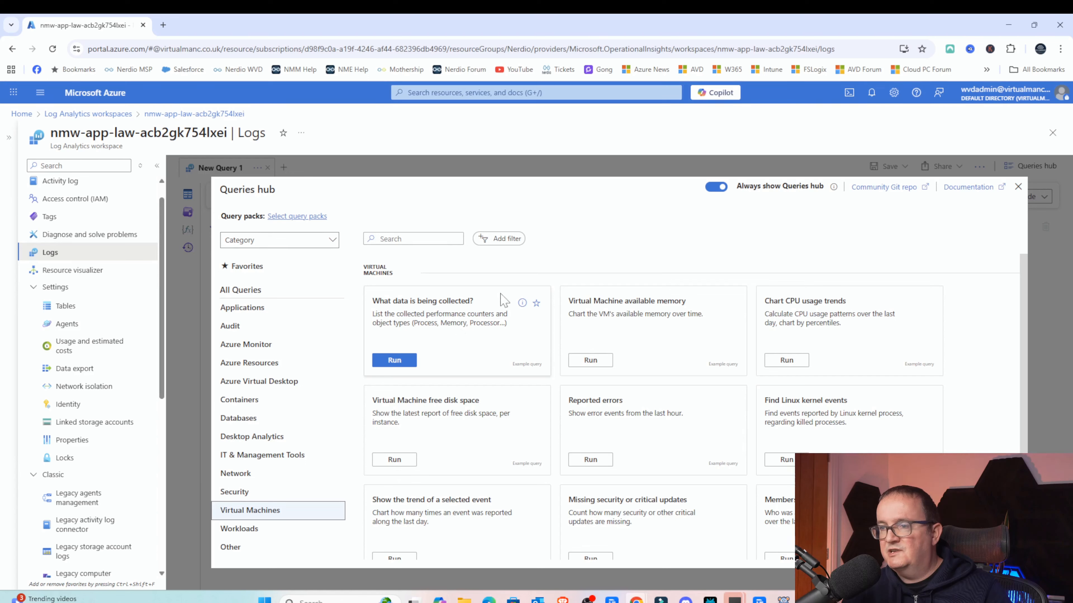
click(392, 359)
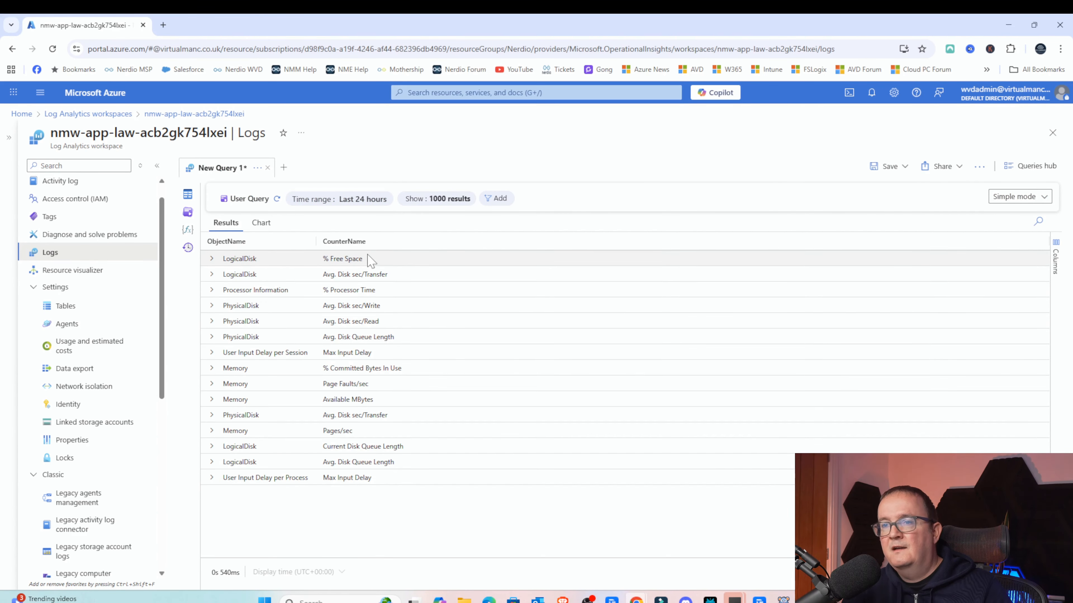
click(569, 282)
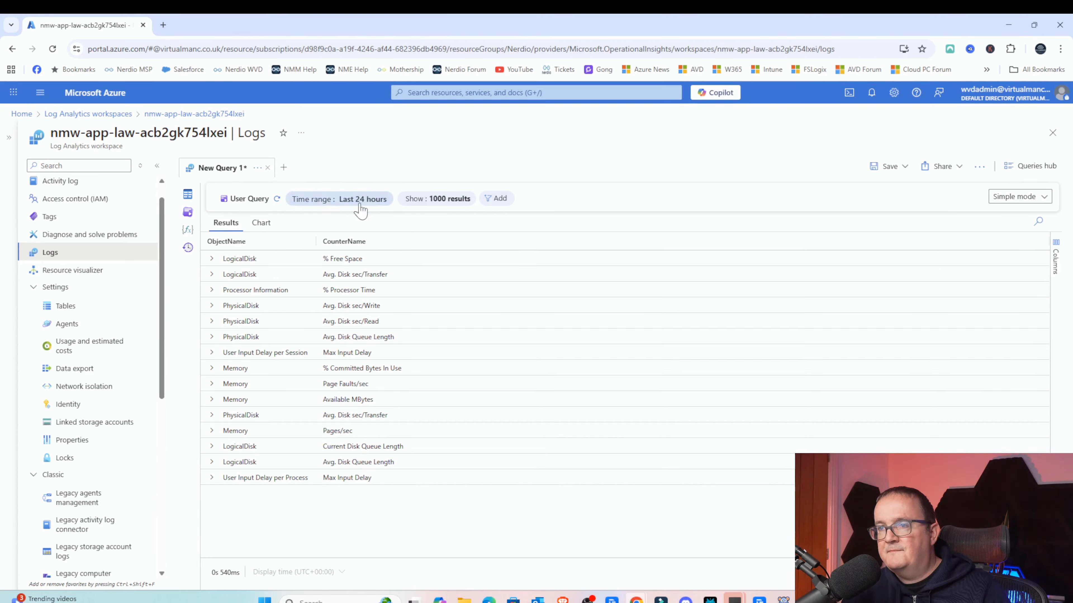
click(212, 383)
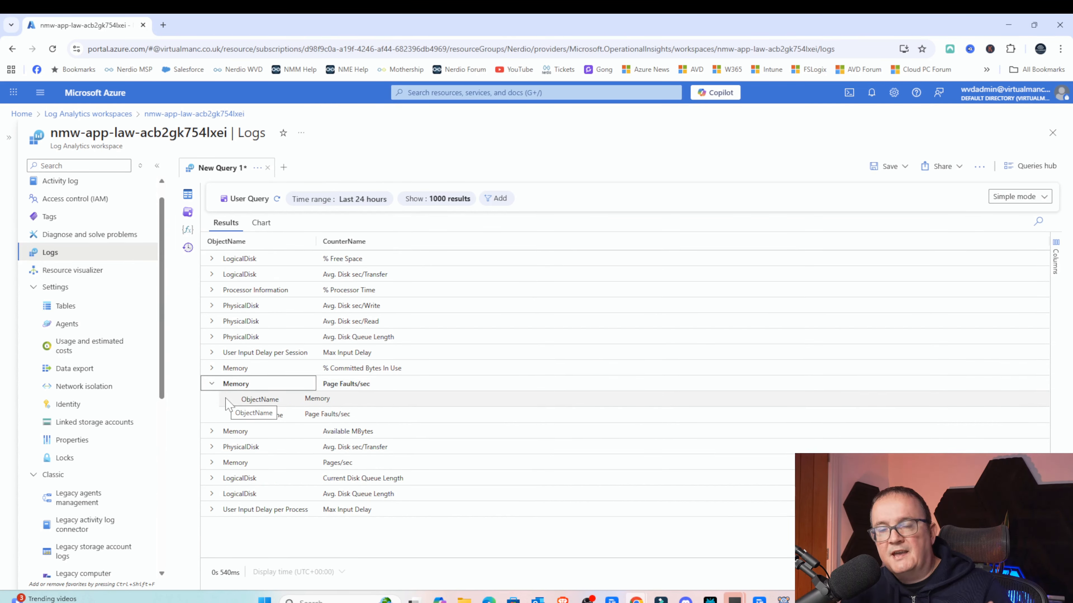
- Switch the query editor to KQL mode and save the default-mode prompt
click(1013, 199)
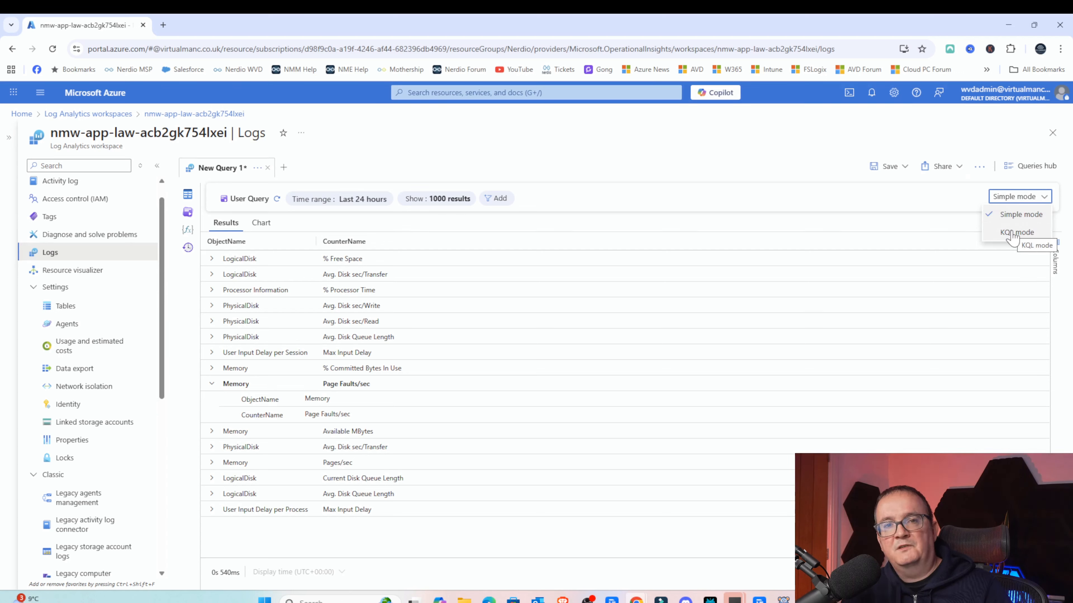
click(1013, 233)
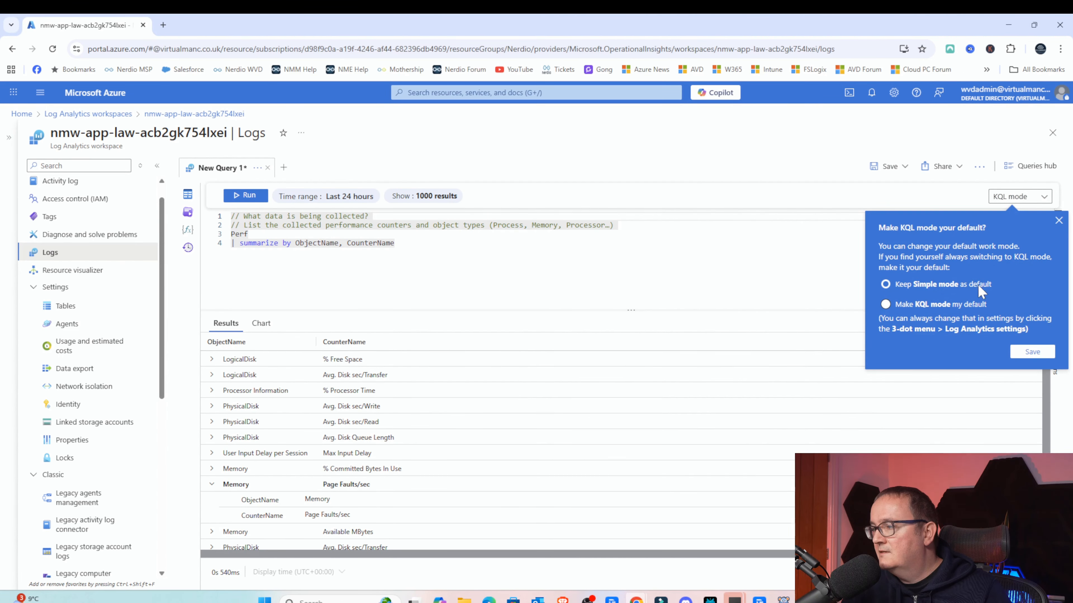
click(1032, 352)
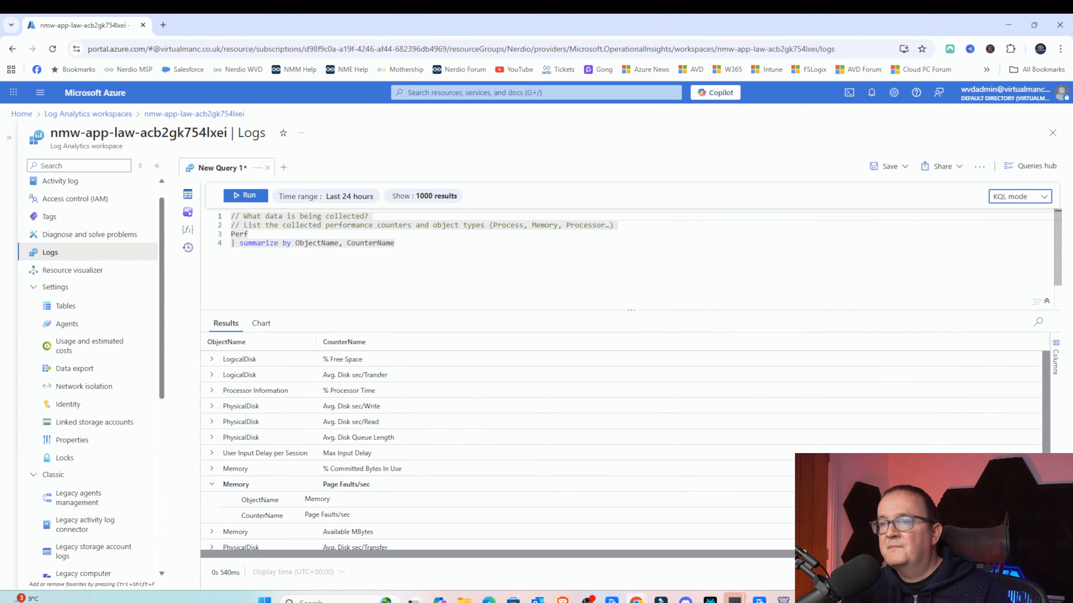
click(380, 243)
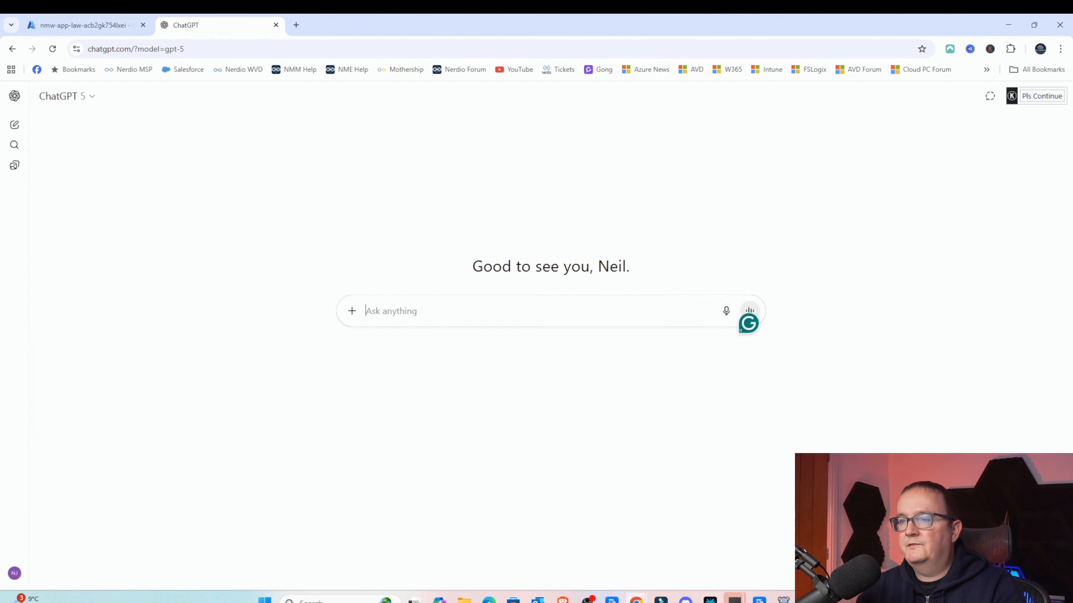
- In ChatGPT, ask: "Please create me a KQL query that I can run in Azure Log Analytics workspace that will return the CPU usage over the past 24 hours?"
key(Caps_Lock)
text(Ple)
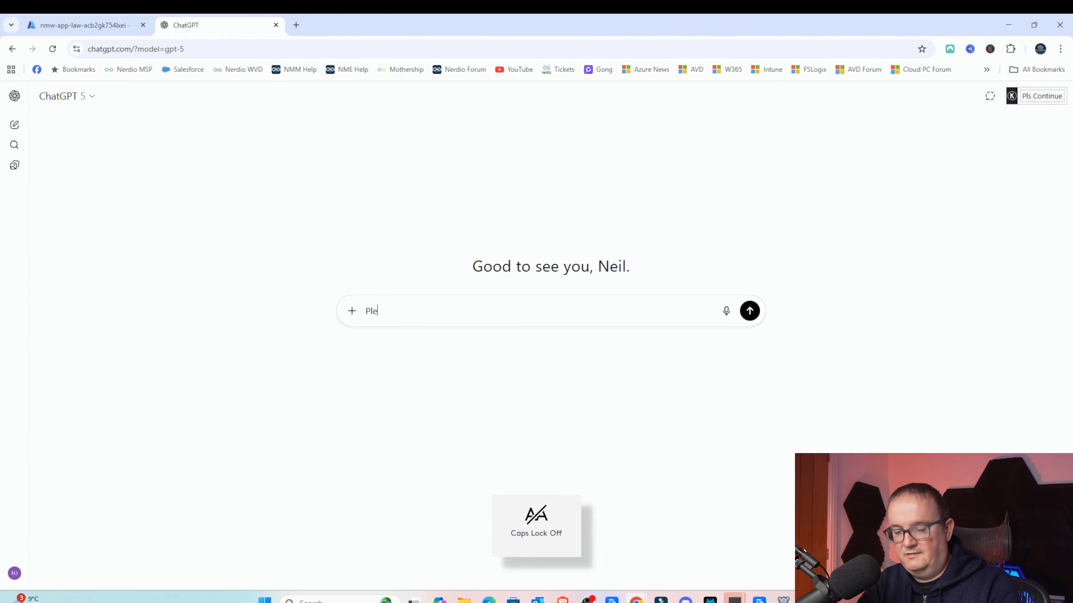
text(ase create me a)
key(Caps_Lock)
text(KQL query t)
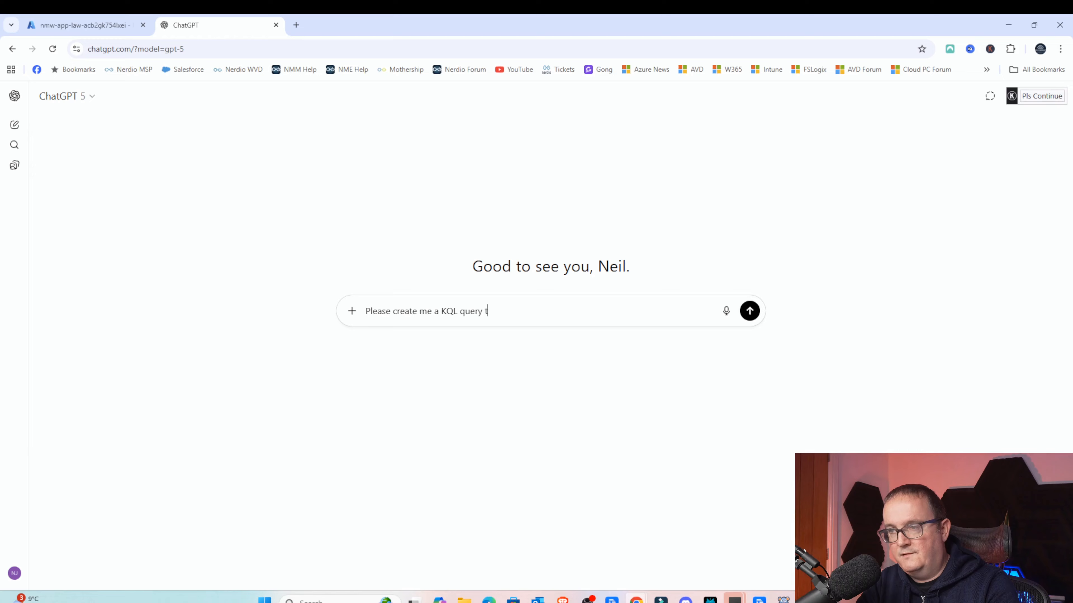
text(hat)
key(Caps_Lock)
text(I)
key(Caps_Lock)
text(j)
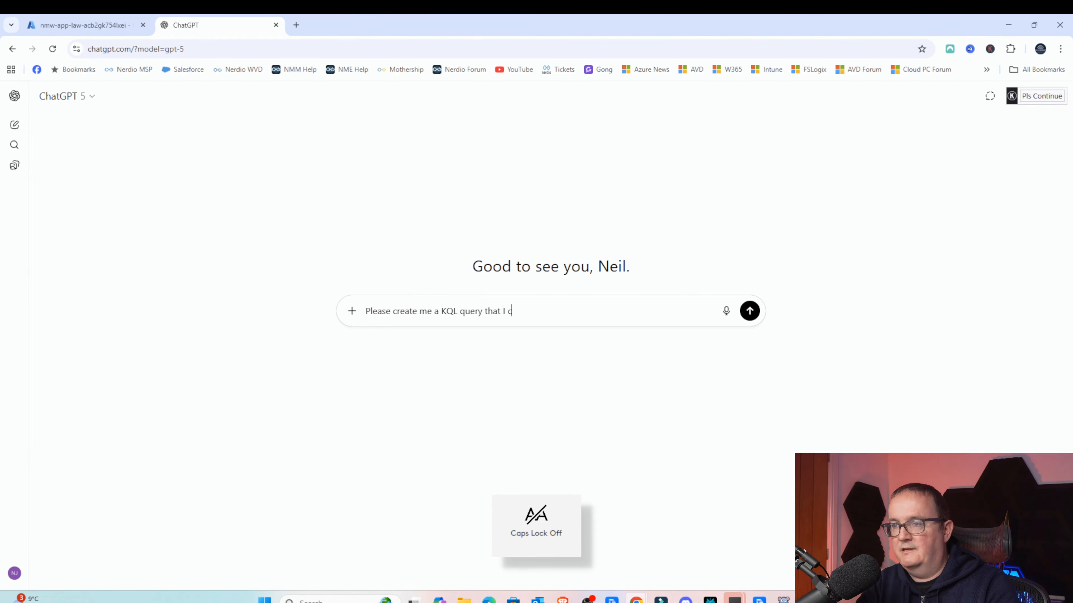
text(an run in)
key(Caps_Lock)
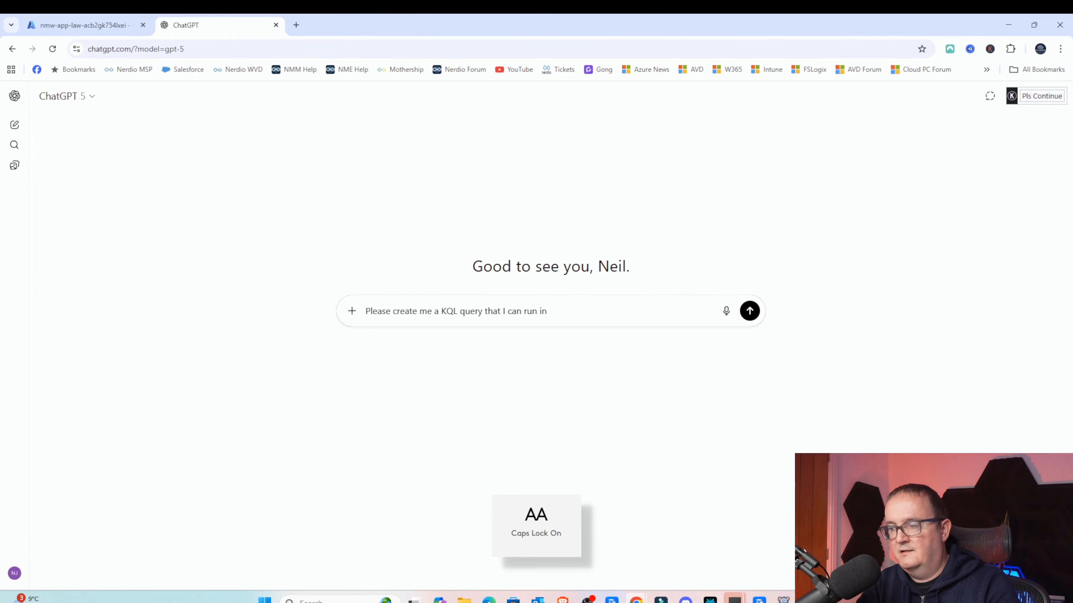
text(A)
key(Caps_Lock)
text(zure Log)
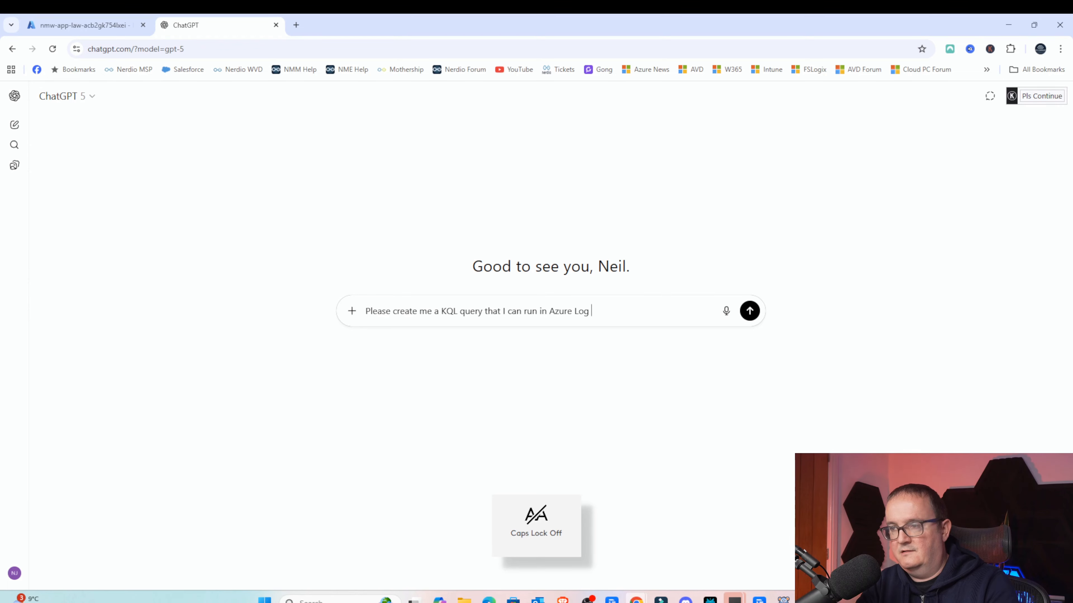
key(Caps_Lock)
text(An)
key(Caps_Lock)
text(nalyr)
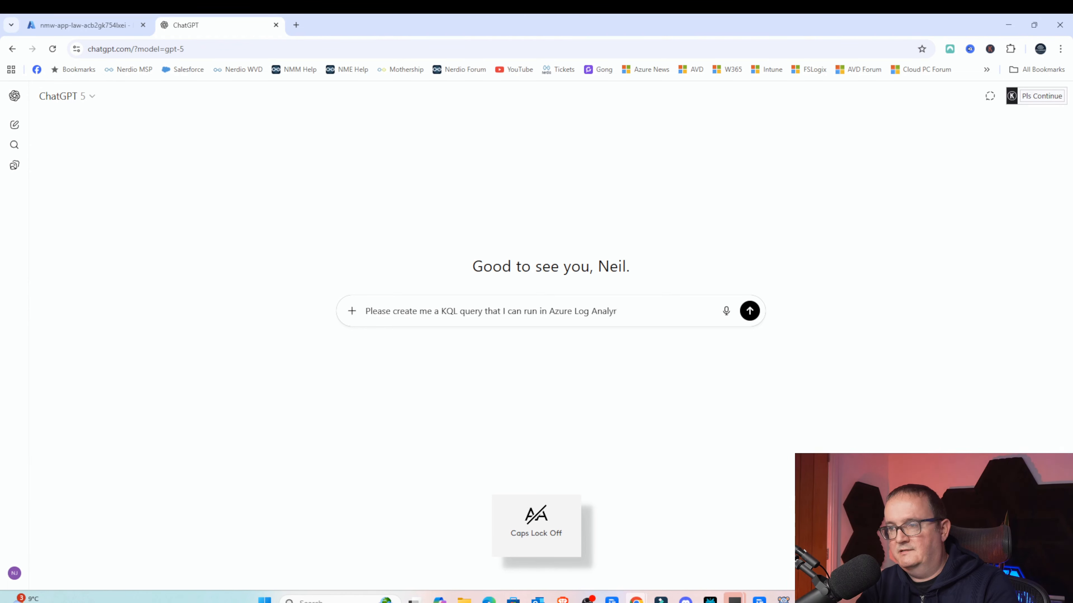
key(BackSpace)
text(tics workspace that wi)
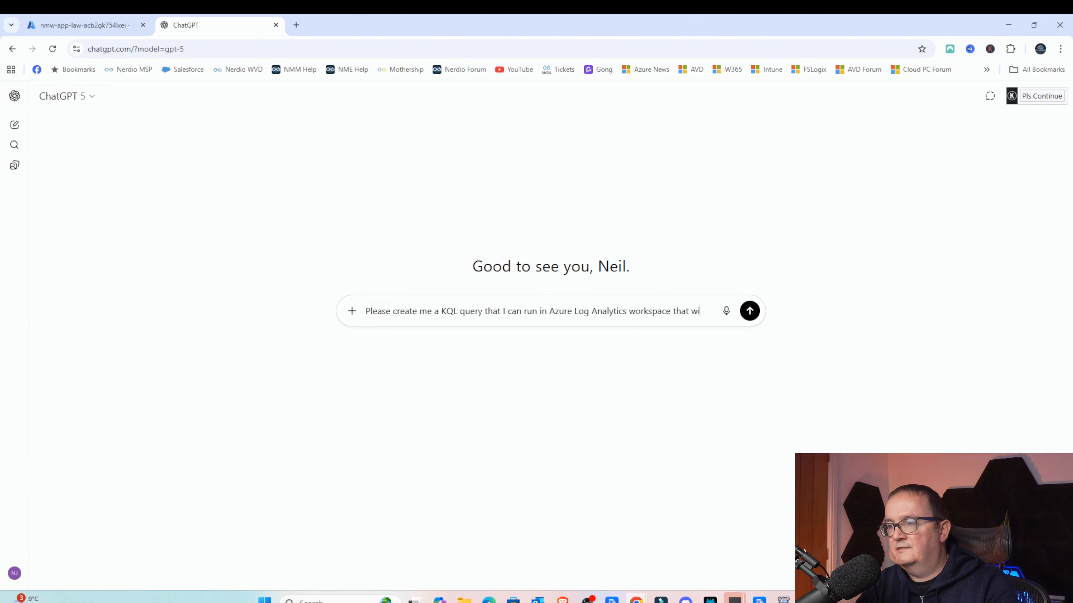
text(ll return t)
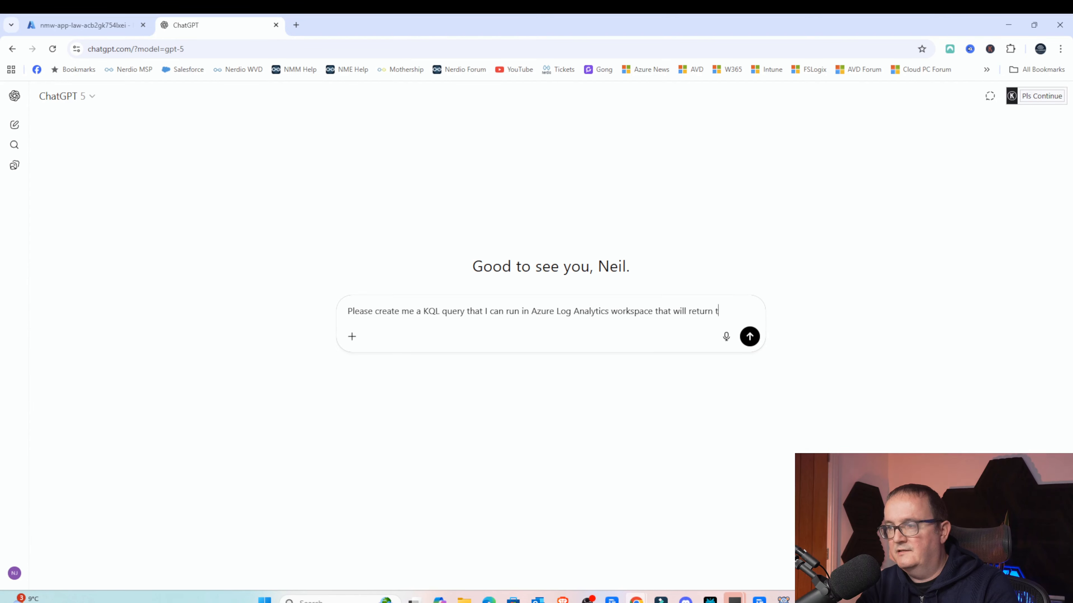
text(he)
key(Caps_Lock)
text(CPU)
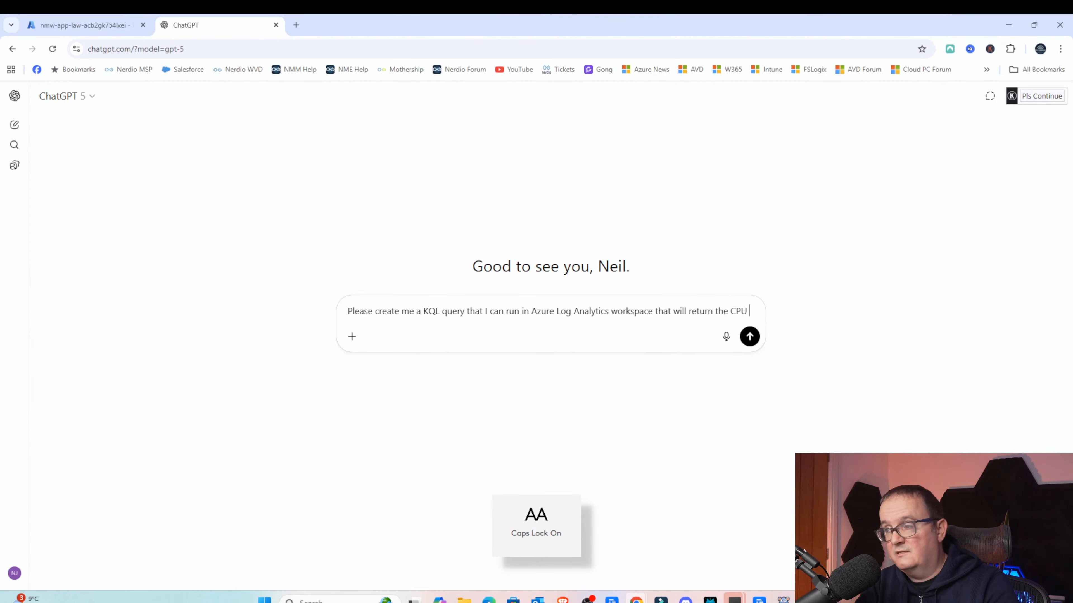
key(Caps_Lock)
text(usage over t)
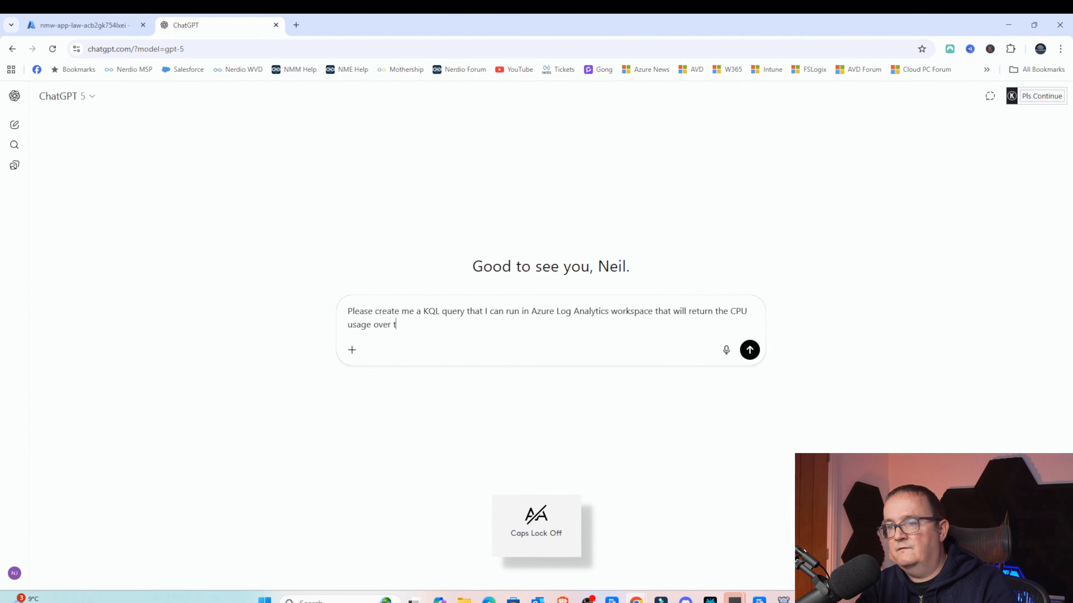
text(he past 24 hour)
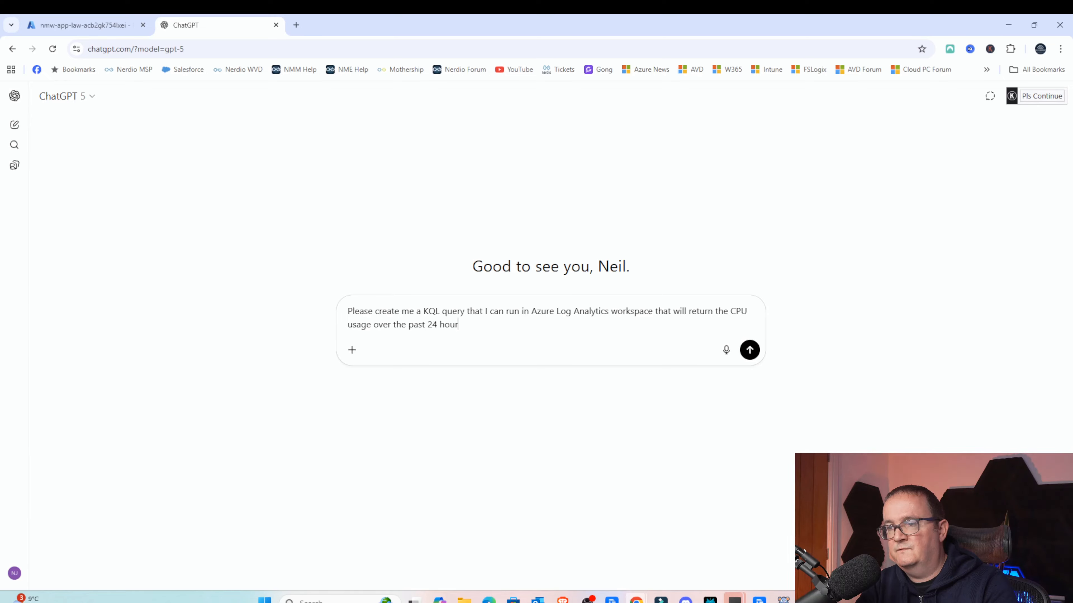
text(s?)
key(Caps_Lock)
key(Return)
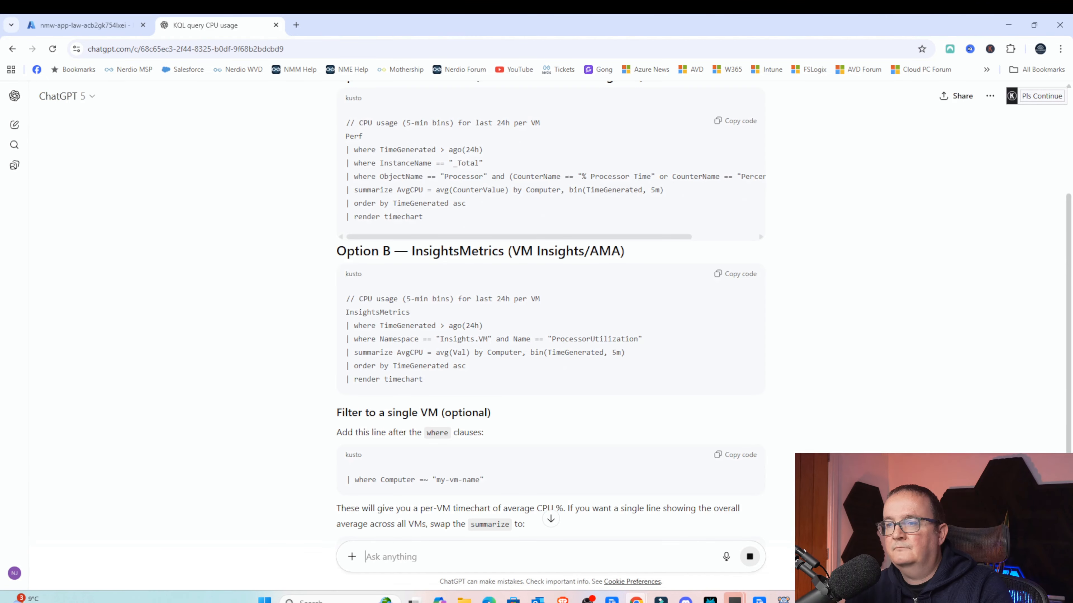
- Paste ChatGPT's InsightsMetrics CPU usage query into the workspace's query editor, remove the trailing blank line, and run it
scroll(543, 256, down, 4)
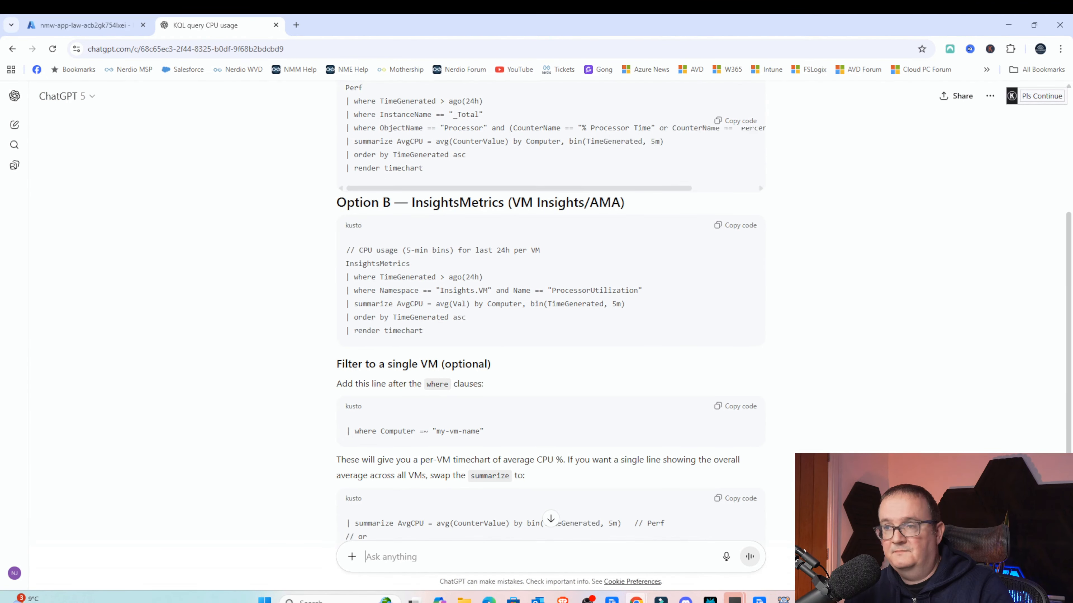
scroll(542, 256, up, 4)
scroll(543, 257, down, 2)
scroll(542, 254, down, 3)
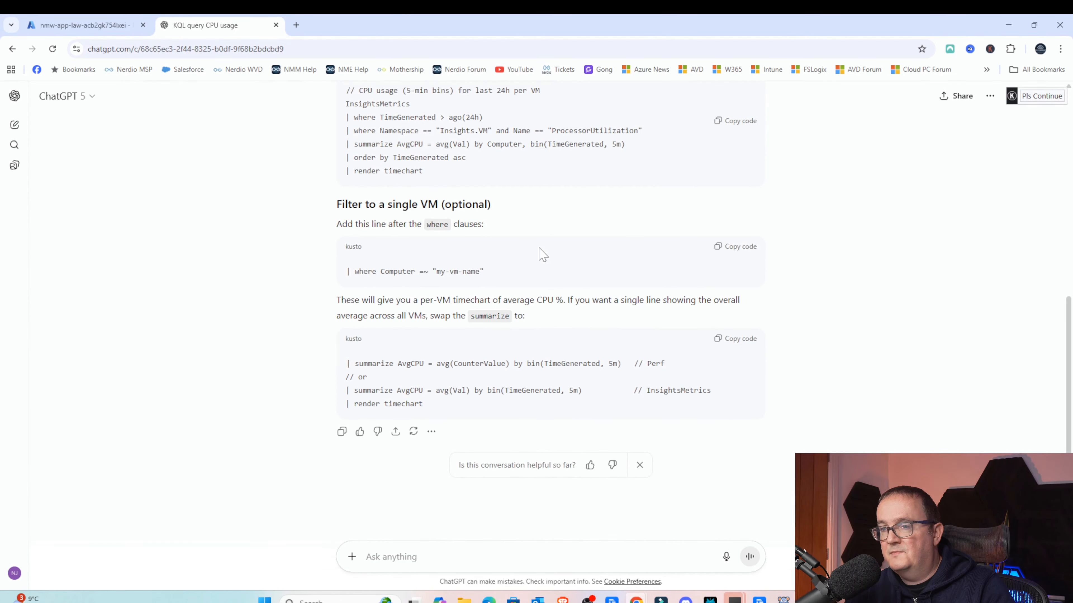
scroll(542, 255, up, 5)
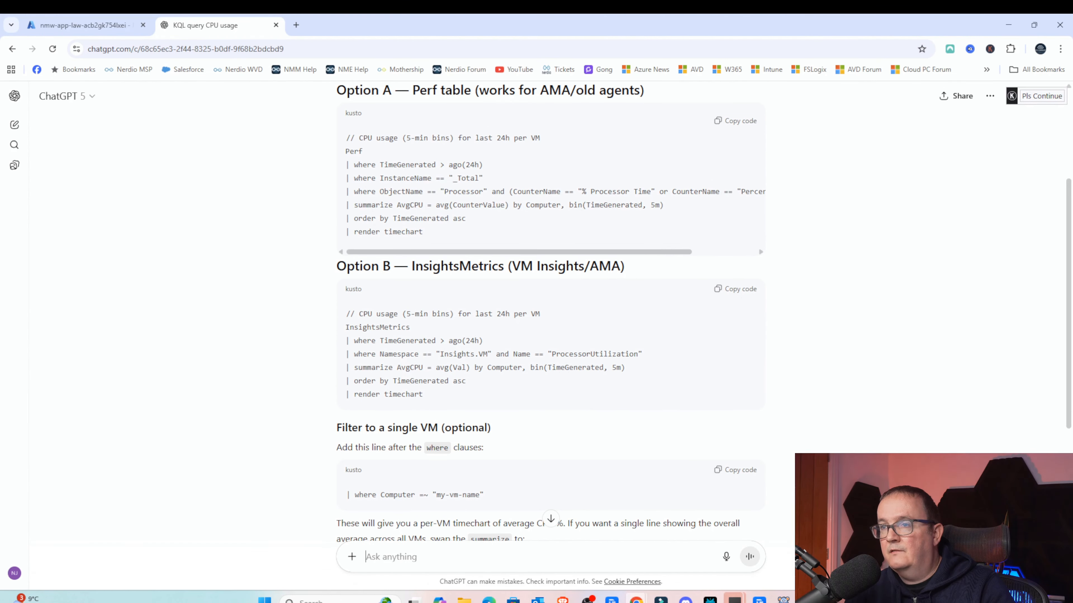
scroll(543, 254, up, 2)
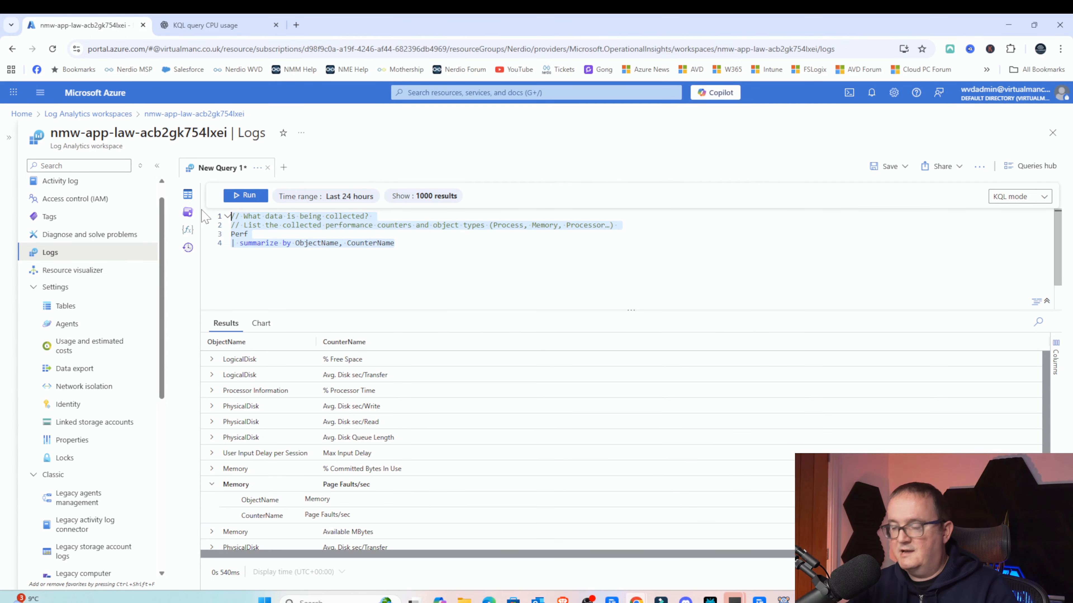
key(BackSpace)
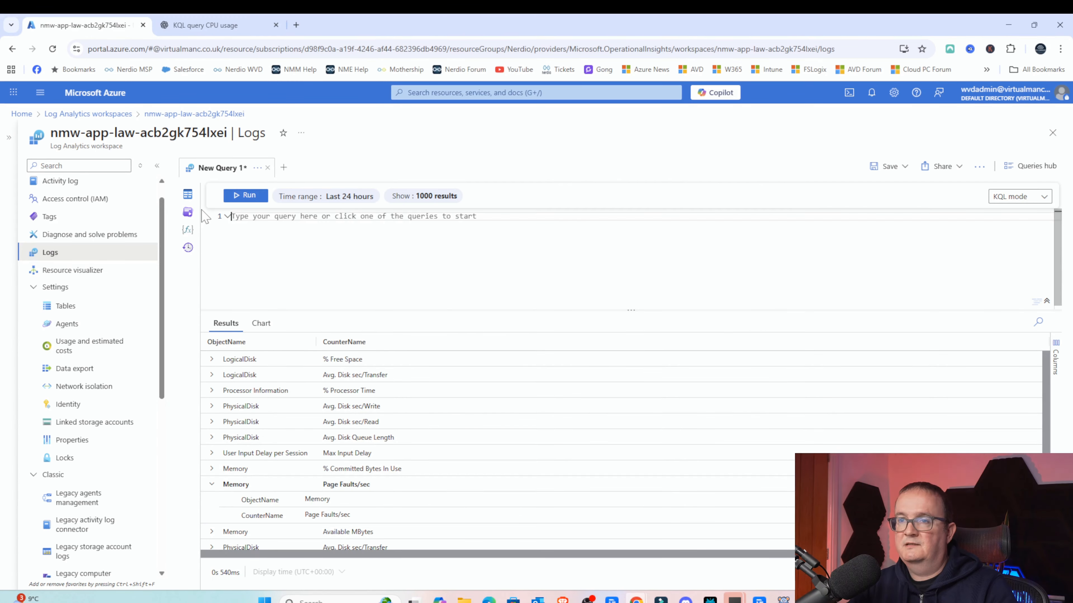
text(// CPU usage (5-min bins) for last 24h per VM InsightsMetrics | where TimeGenerated > ago(24h) | where Namespace == "Insights.VM" and Name == "ProcessorUtilization" | summarize AvgCPU = avg(Val) by Computer, bin(TimeGenerated, 5m) | order by TimeGenerated asc | render timechart)
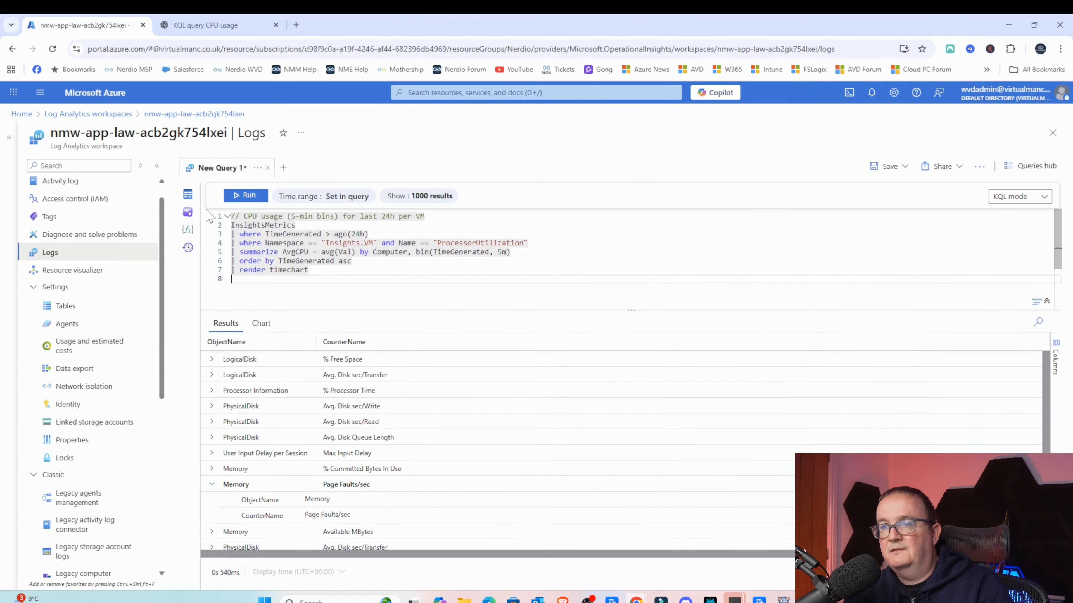
key(BackSpace)
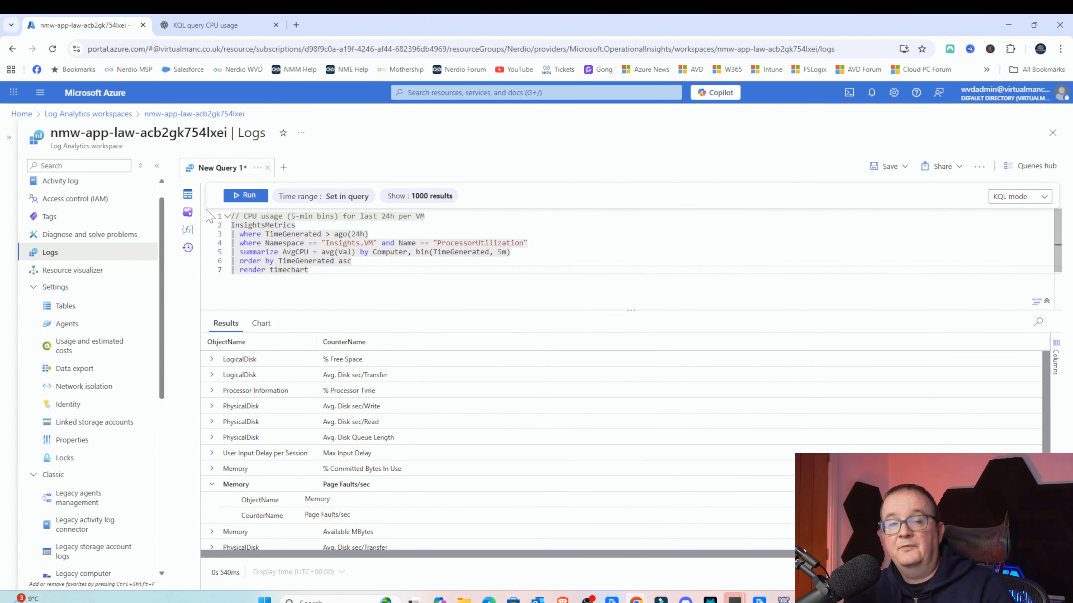
click(246, 196)
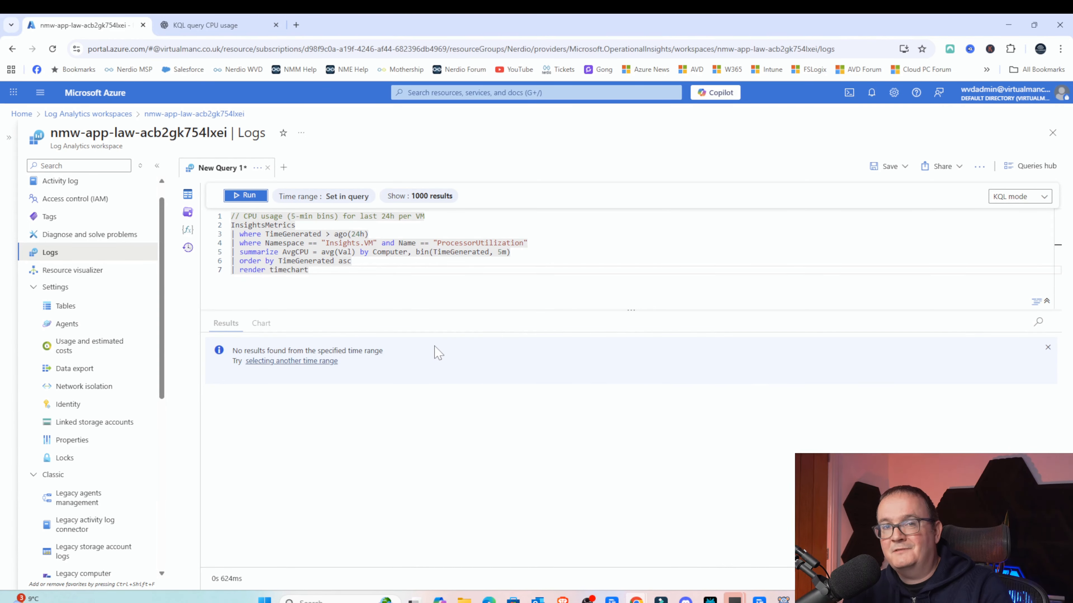
- Review the Perf table CPU query in ChatGPT's follow-up answer, highlighting its where, extend and summarize lines
key(ctrl+Tab)
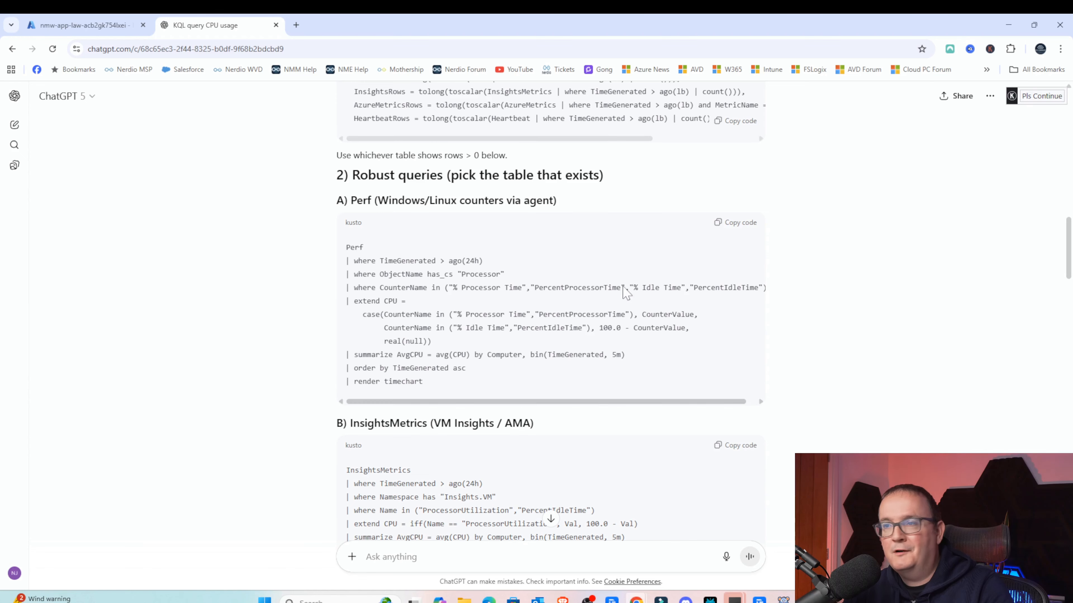
scroll(267, 202, up, 2)
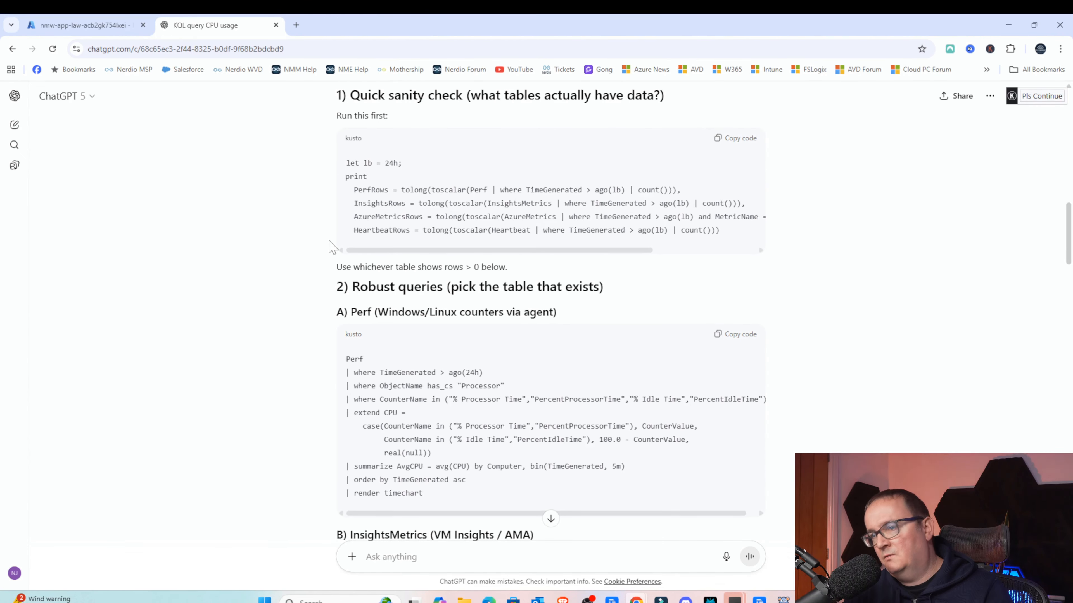
scroll(329, 245, down, 1)
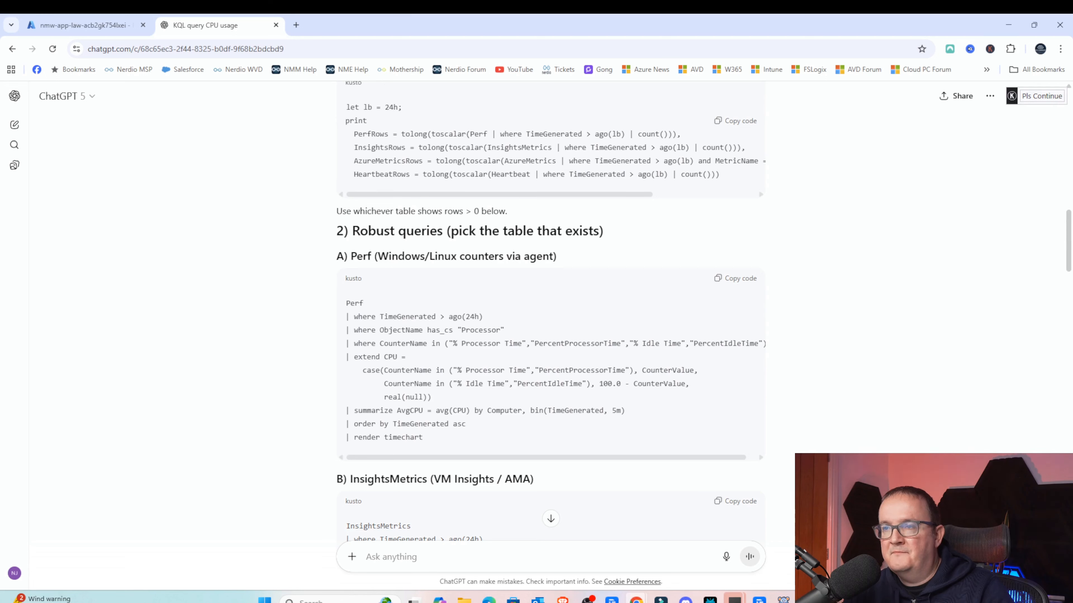
drag(359, 303, 347, 303)
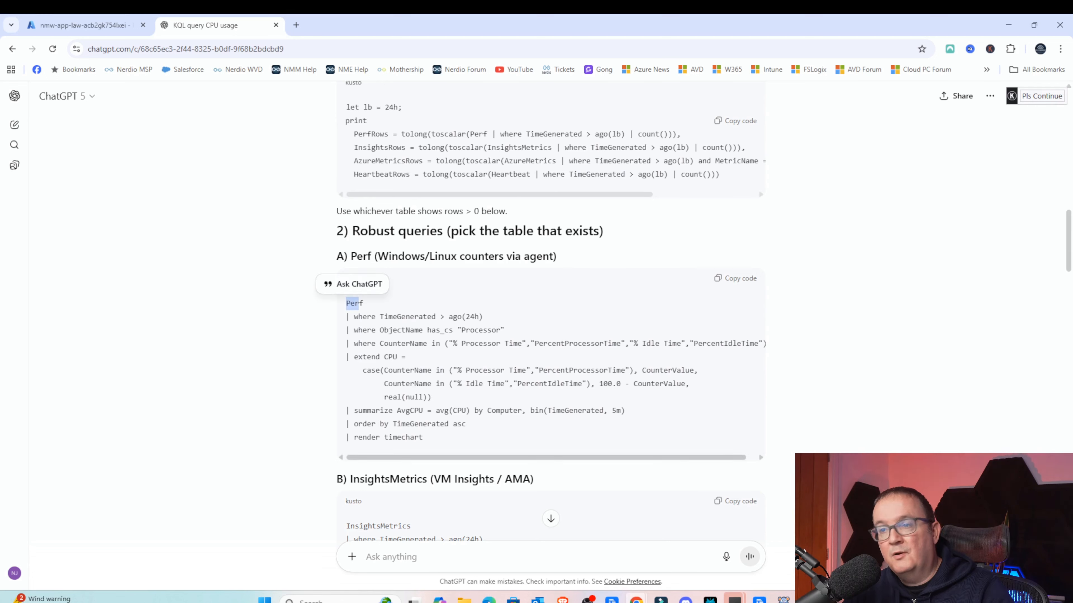
click(383, 311)
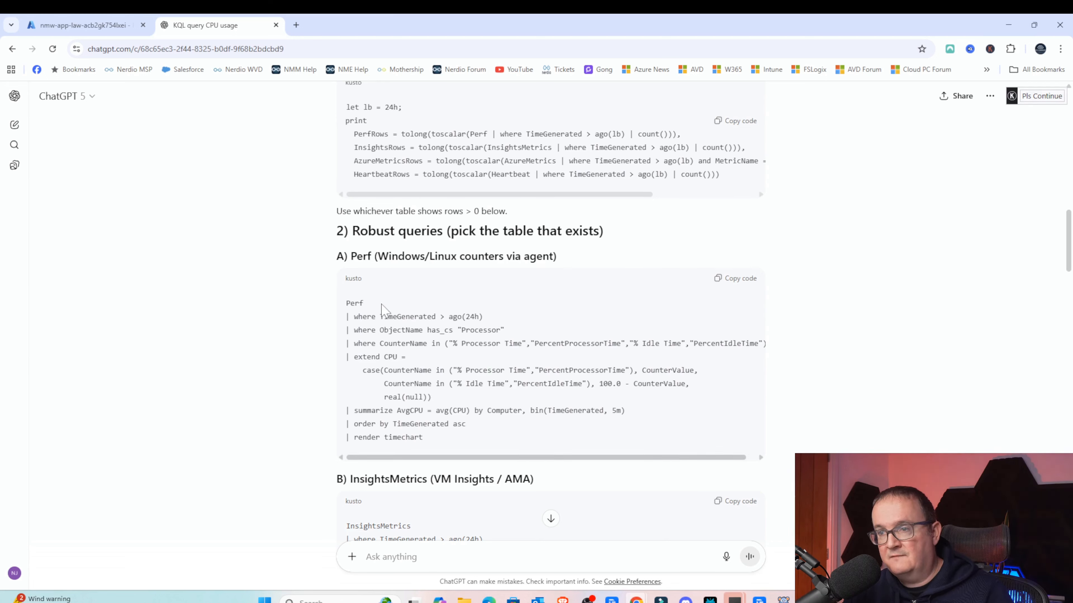
drag(372, 317, 489, 319)
click(489, 319)
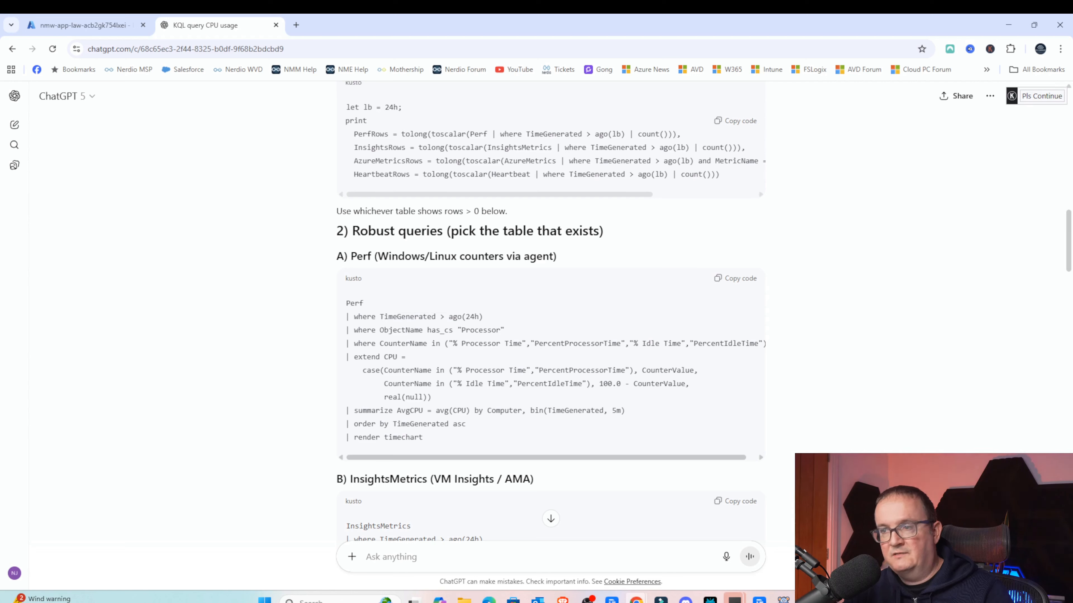
drag(362, 330, 462, 330)
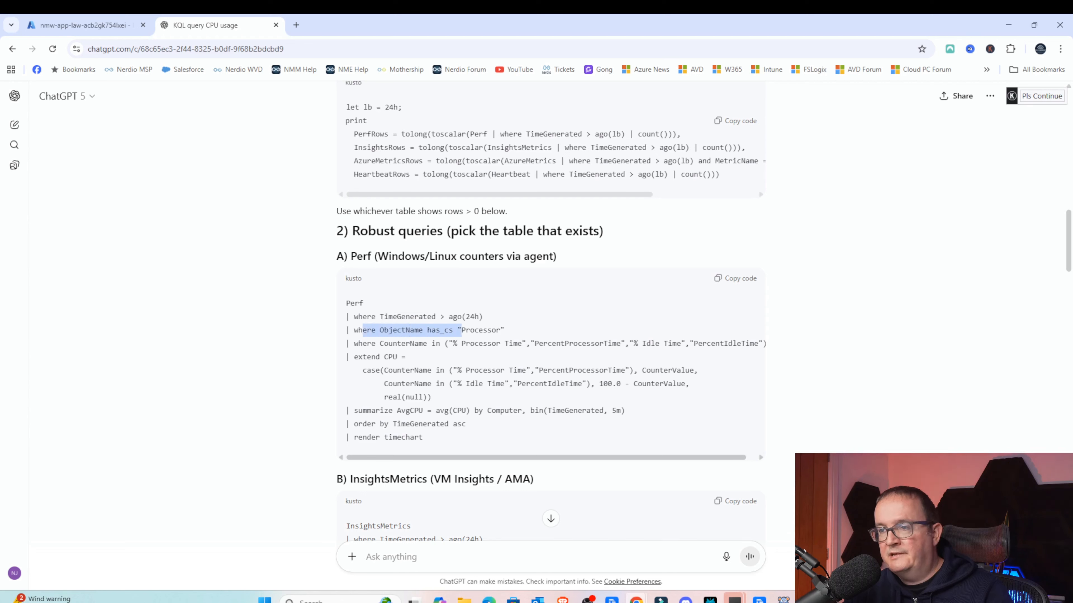
click(462, 331)
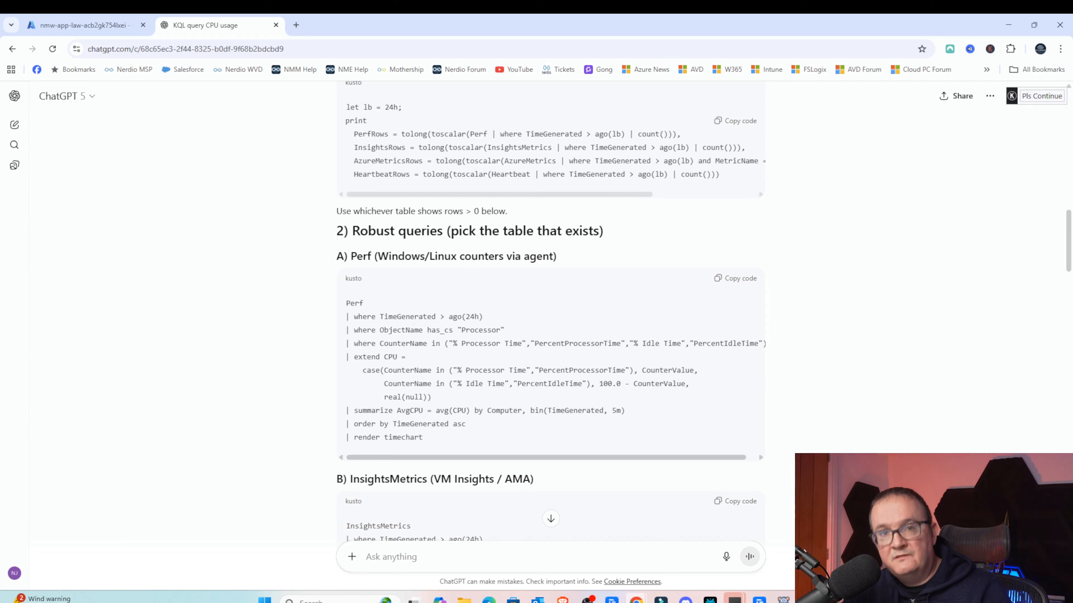
drag(462, 331, 549, 334)
click(549, 334)
drag(461, 331, 703, 402)
click(704, 402)
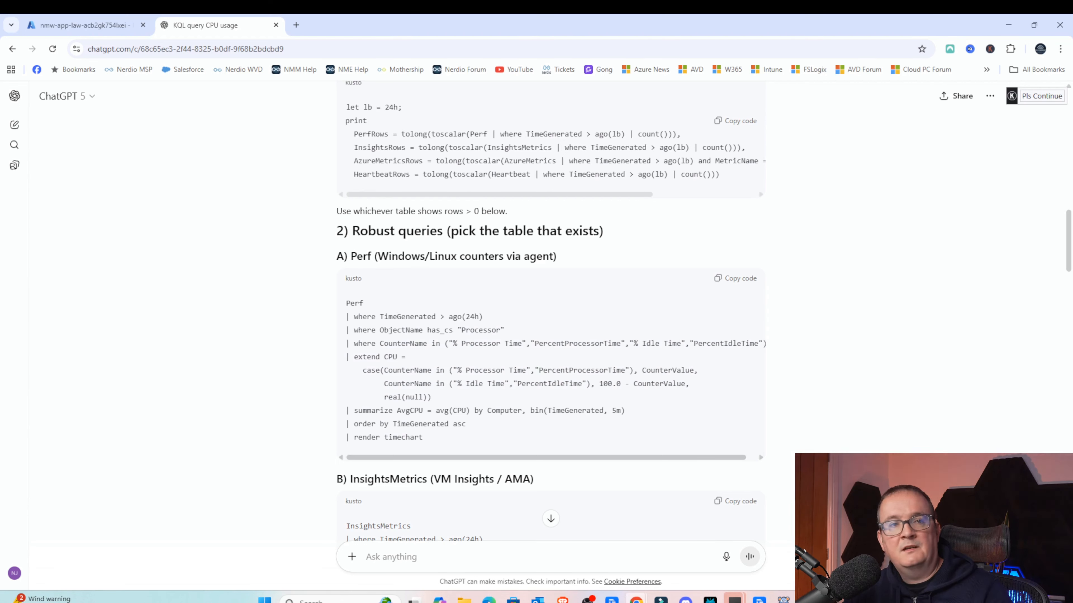
- Copy the Perf table CPU query, replace the editor's contents with it in the Azure portal, and run it
click(735, 278)
click(90, 25)
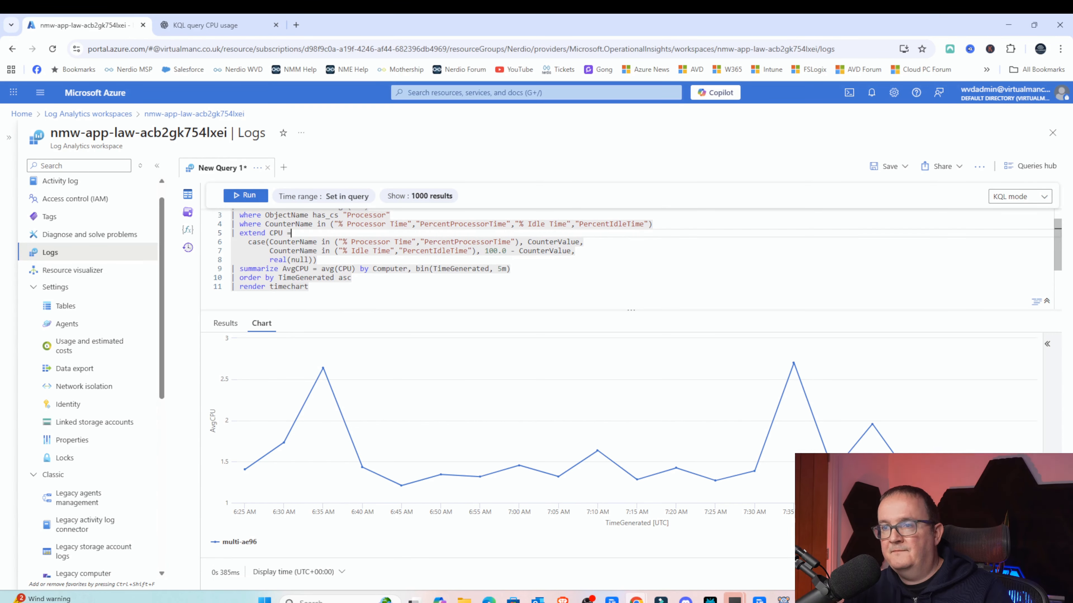
key(ctrl+a)
key(Delete)
key(ctrl+v)
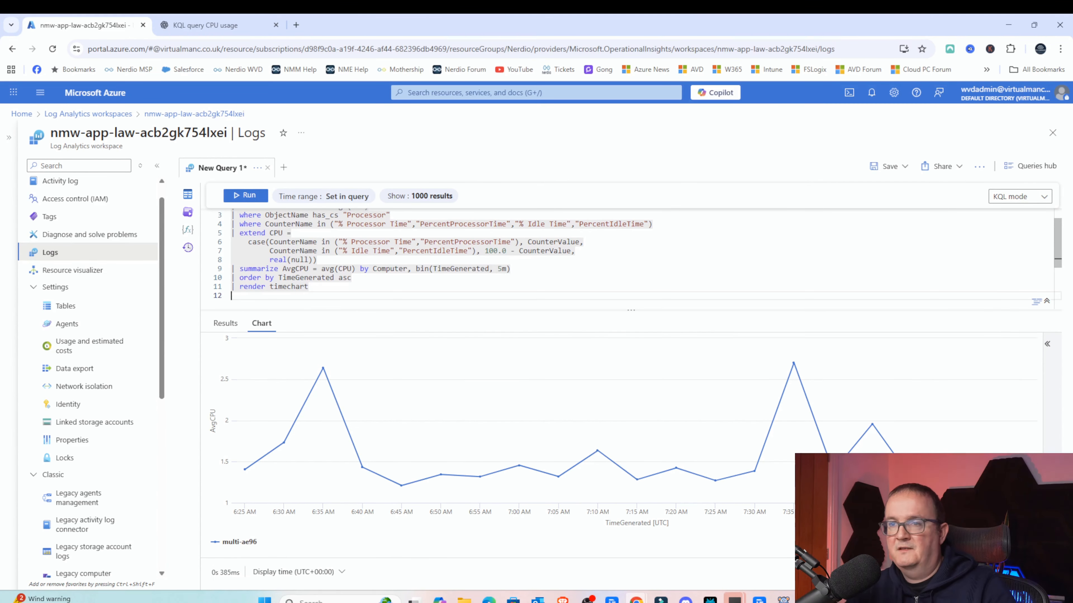
click(246, 195)
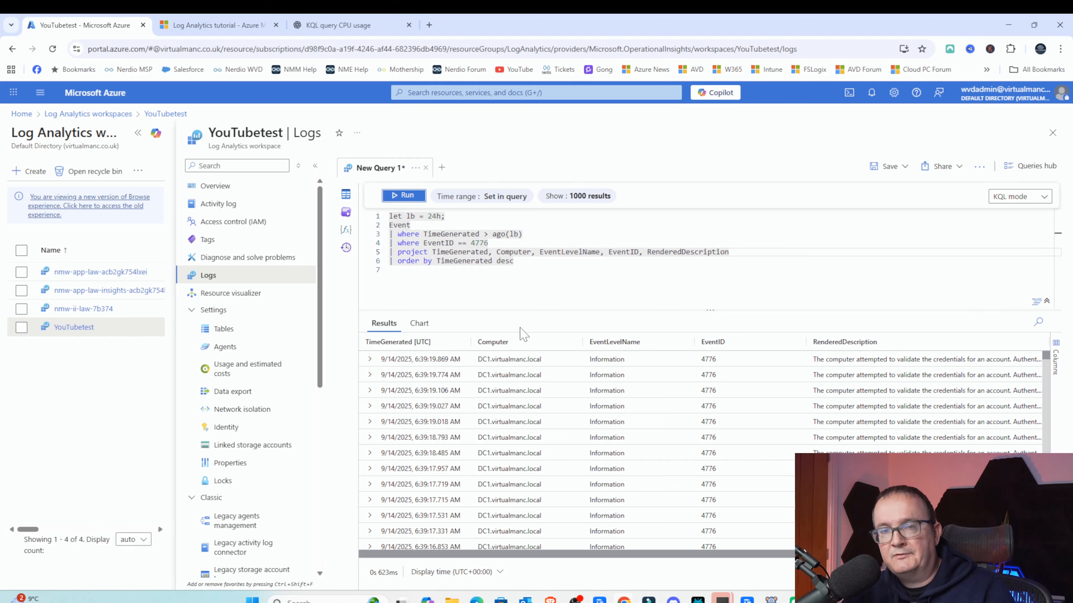
- Reopen the workspace's Logs and run the Virtual Machine free disk space example query from the Queries hub's Virtual Machines category
click(409, 216)
key(ctrl+a)
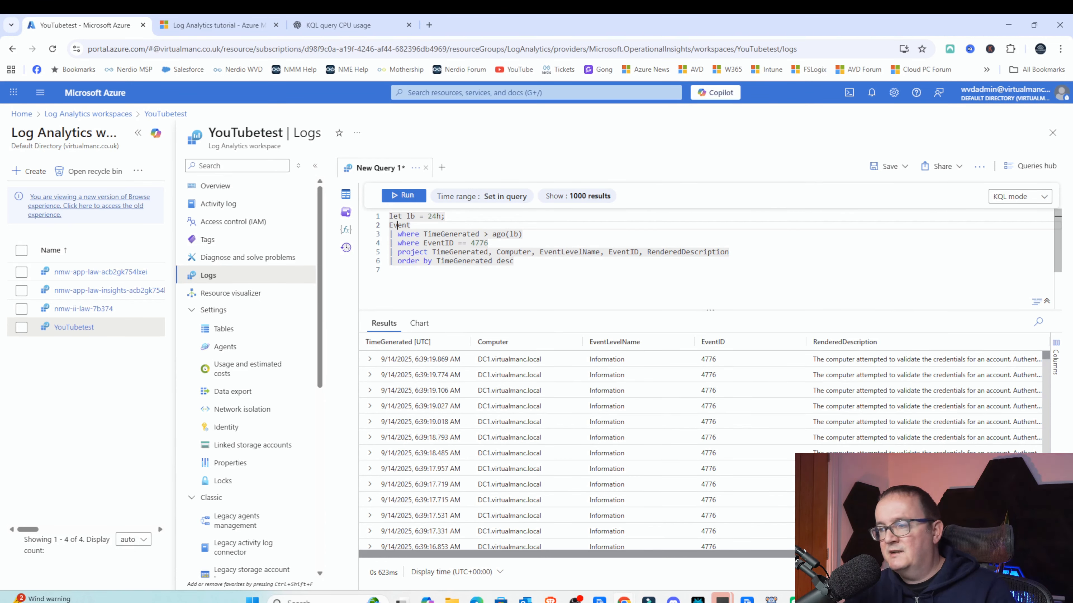
click(210, 186)
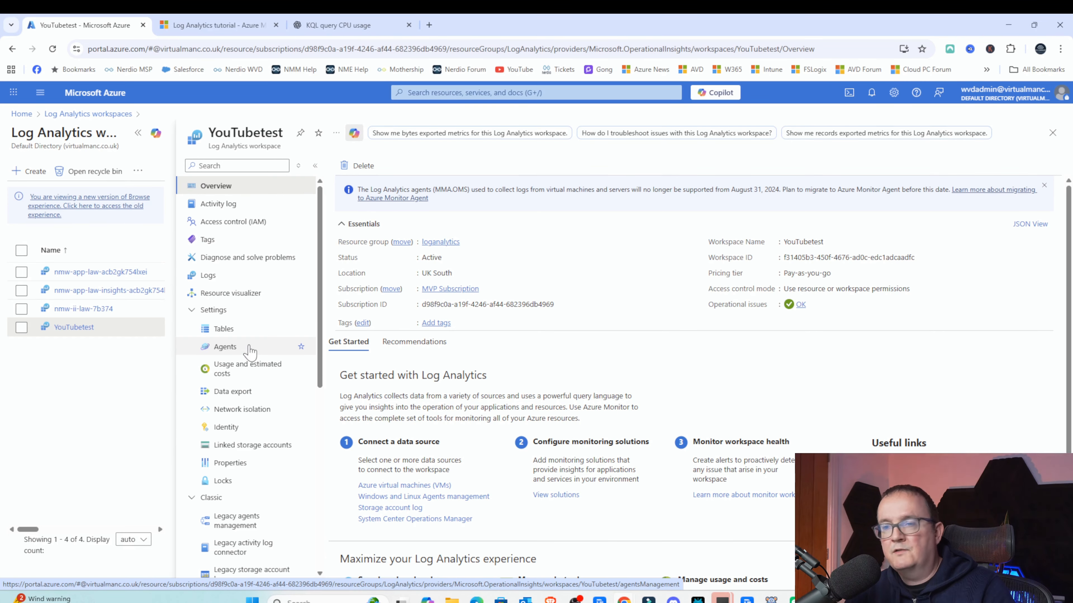
click(210, 275)
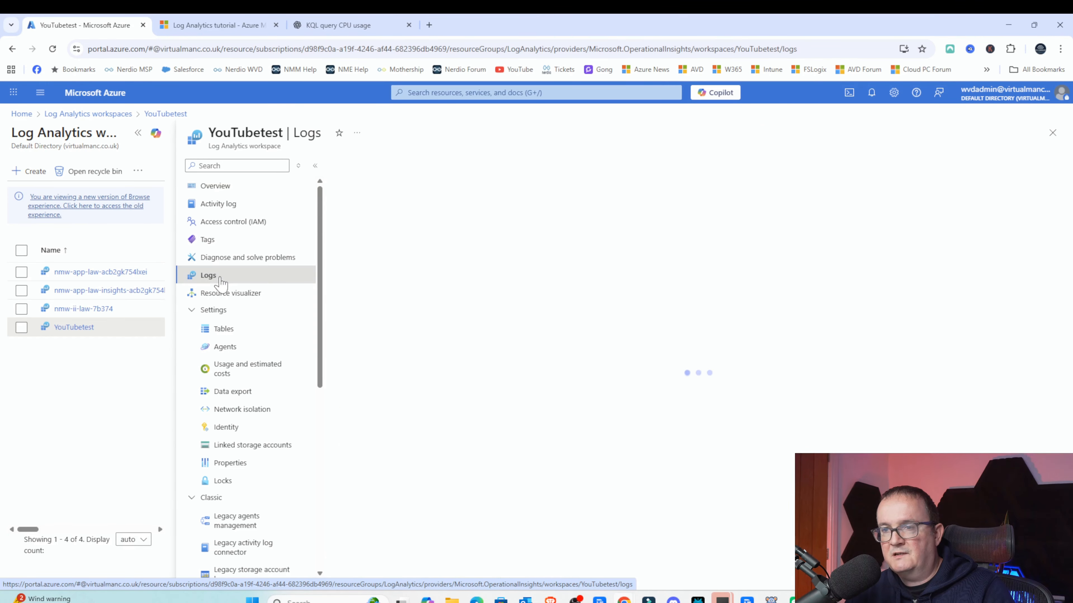
scroll(556, 387, down, 1)
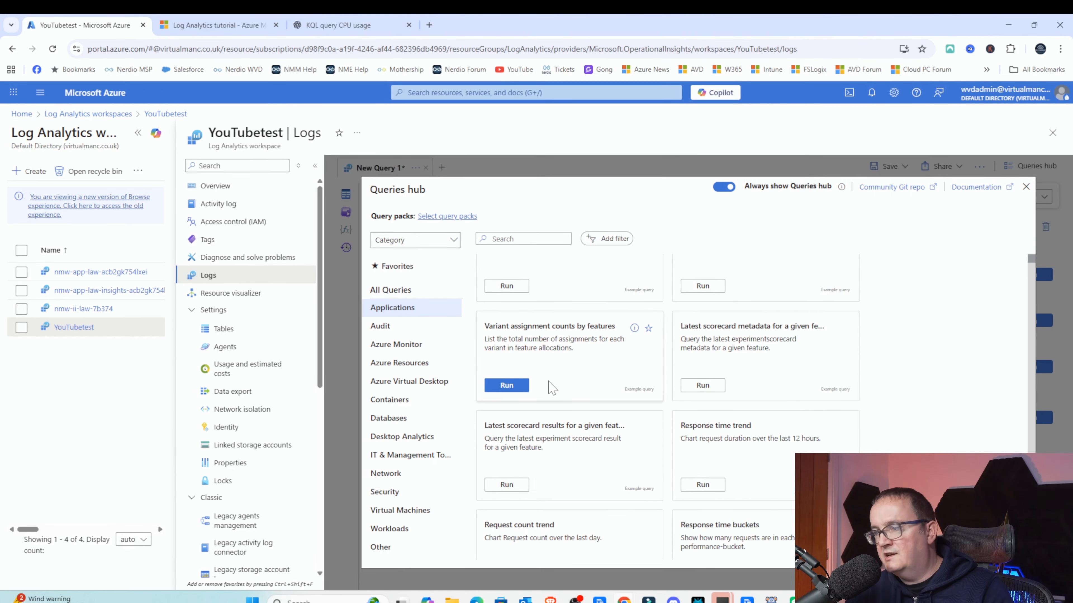
click(413, 510)
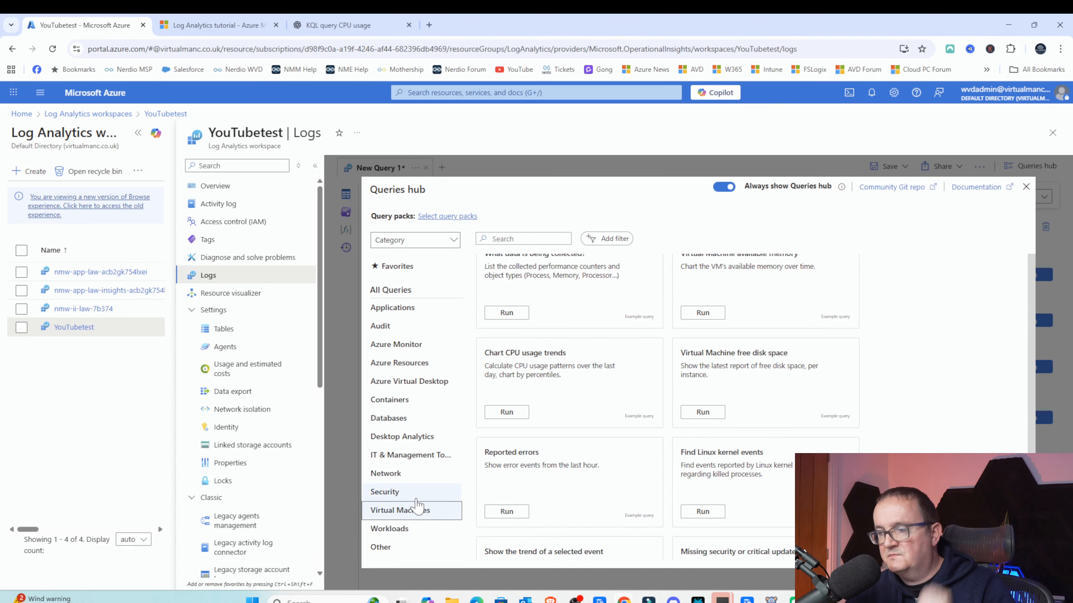
click(701, 412)
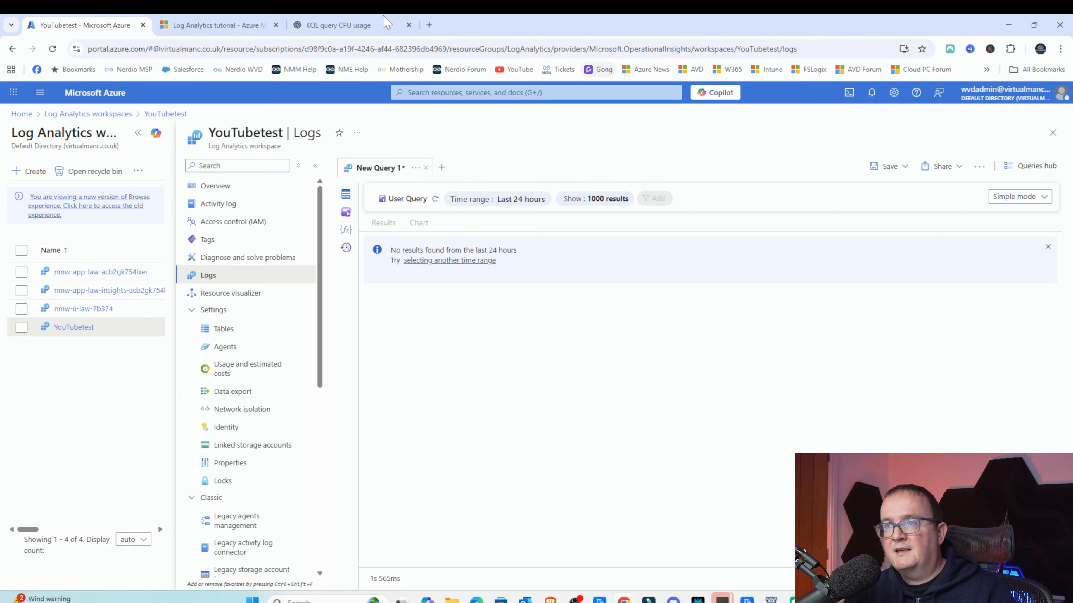
- Search the portal for Azure Virtual Desktop and open it, discarding the unsaved query edits
click(395, 95)
text(AZURE)
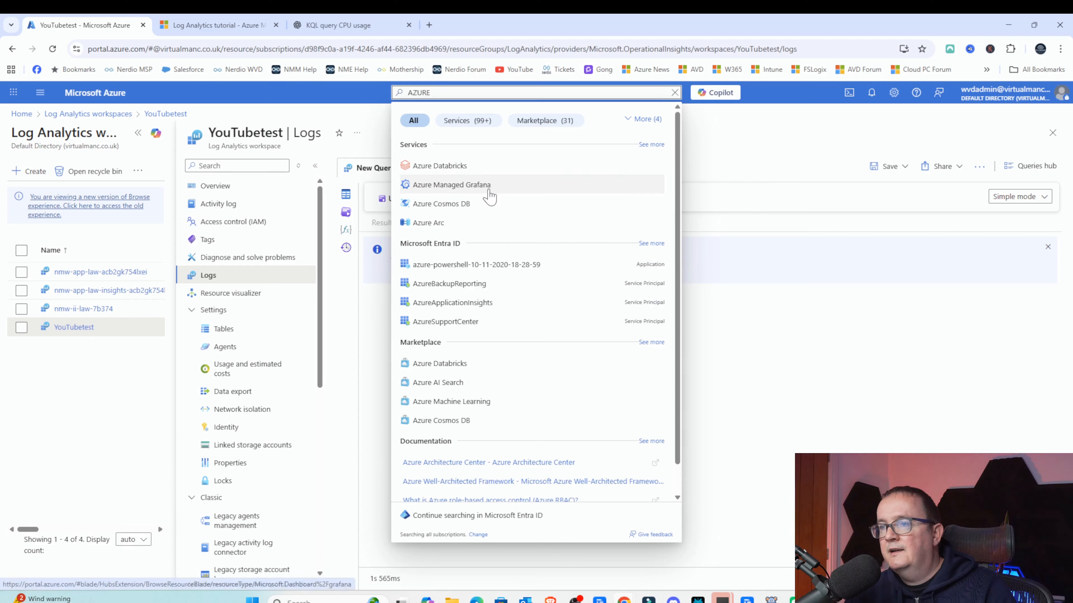
text( VIR)
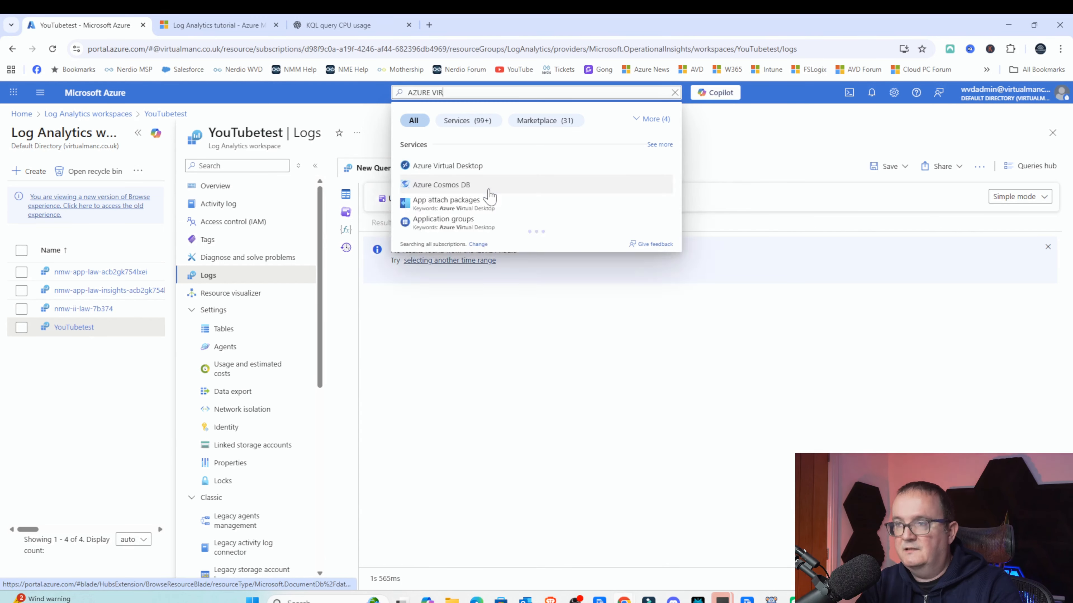
text(TUAL DESKTOP)
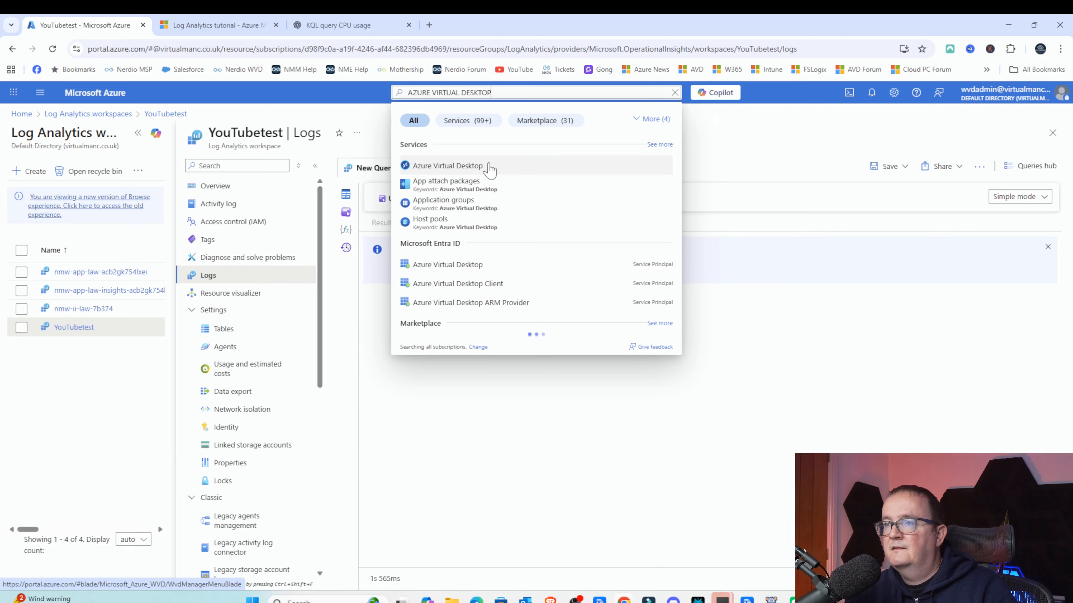
click(489, 169)
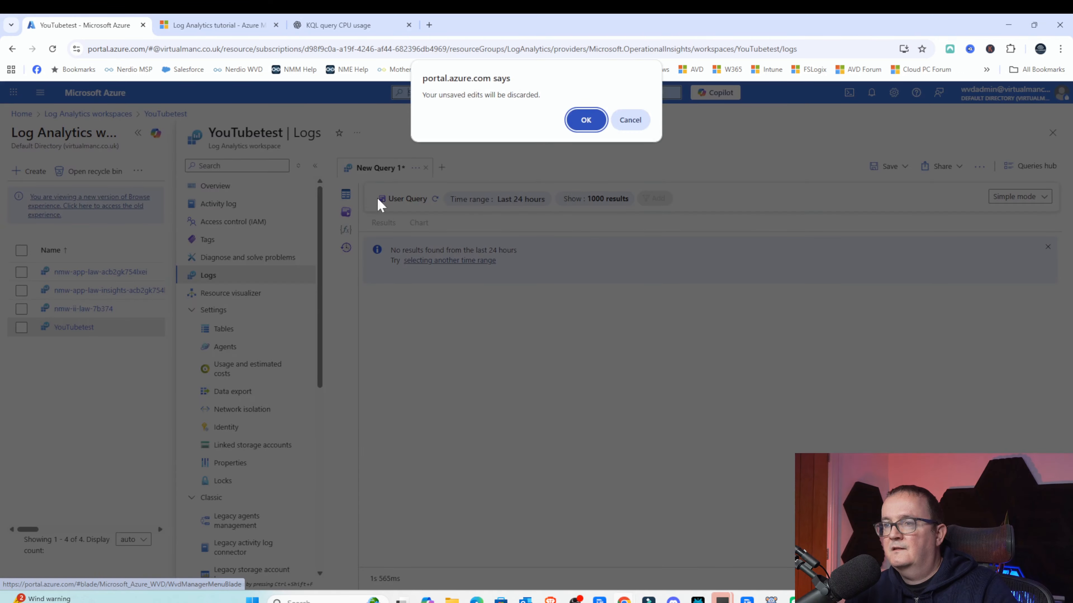
key(Return)
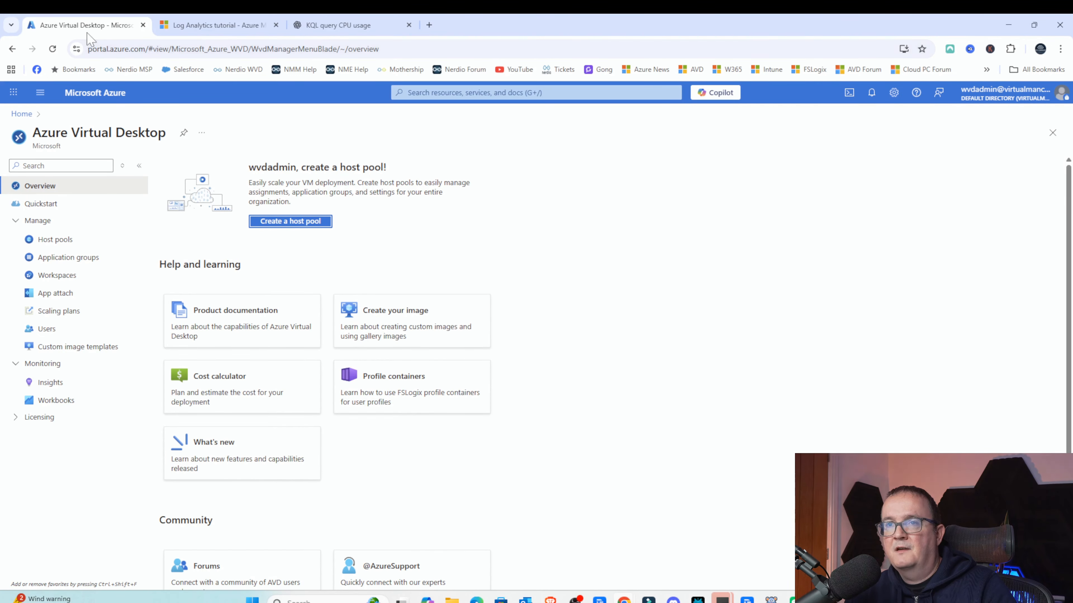
- Open Azure Virtual Desktop Insights and review its capacity and utilization sections
click(63, 383)
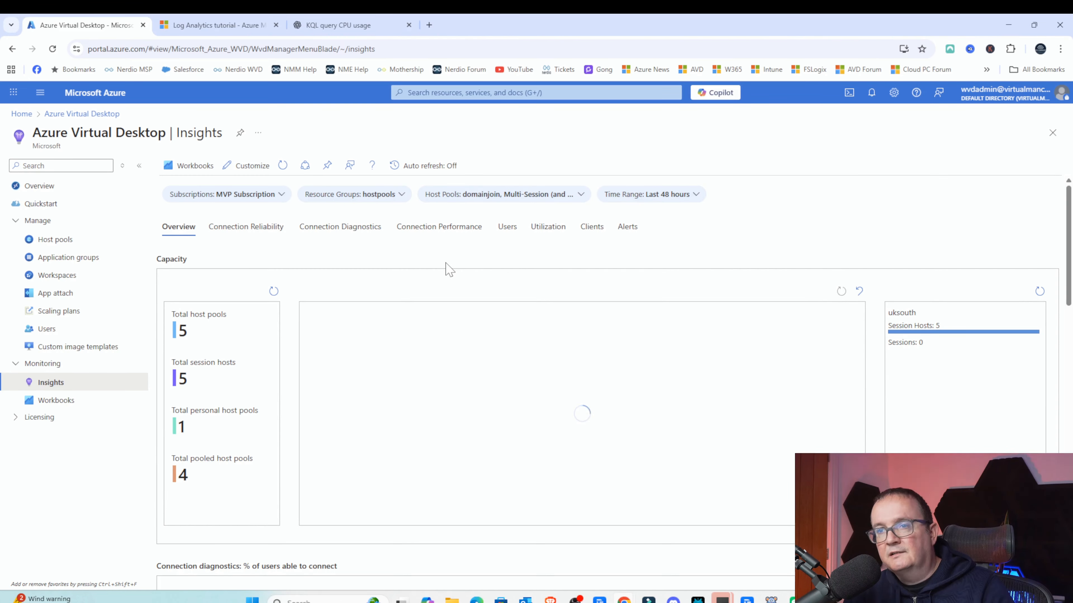
scroll(503, 330, down, 15)
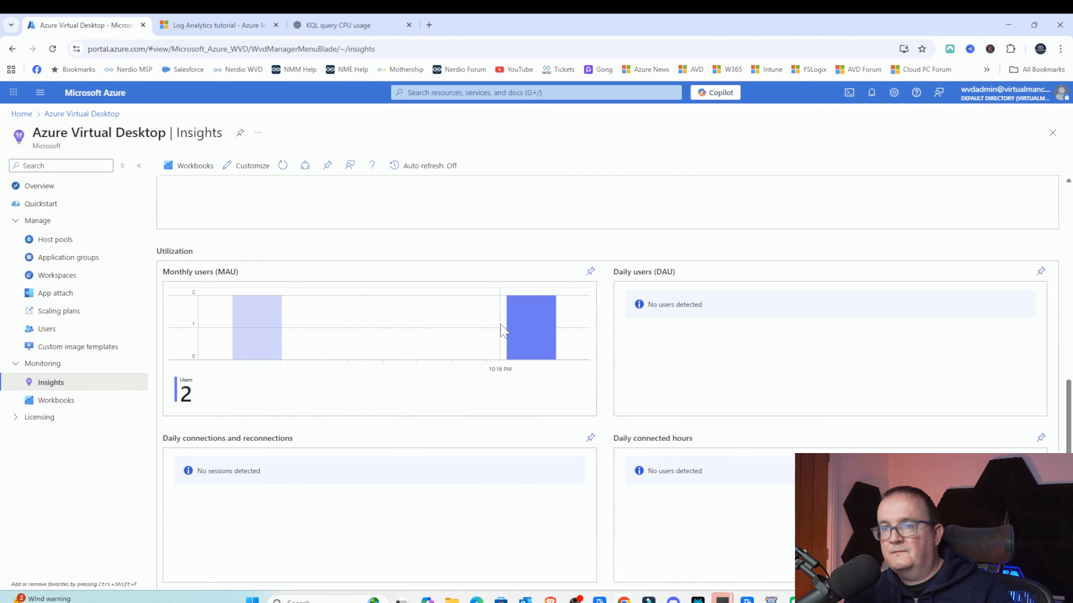
scroll(452, 321, up, 15)
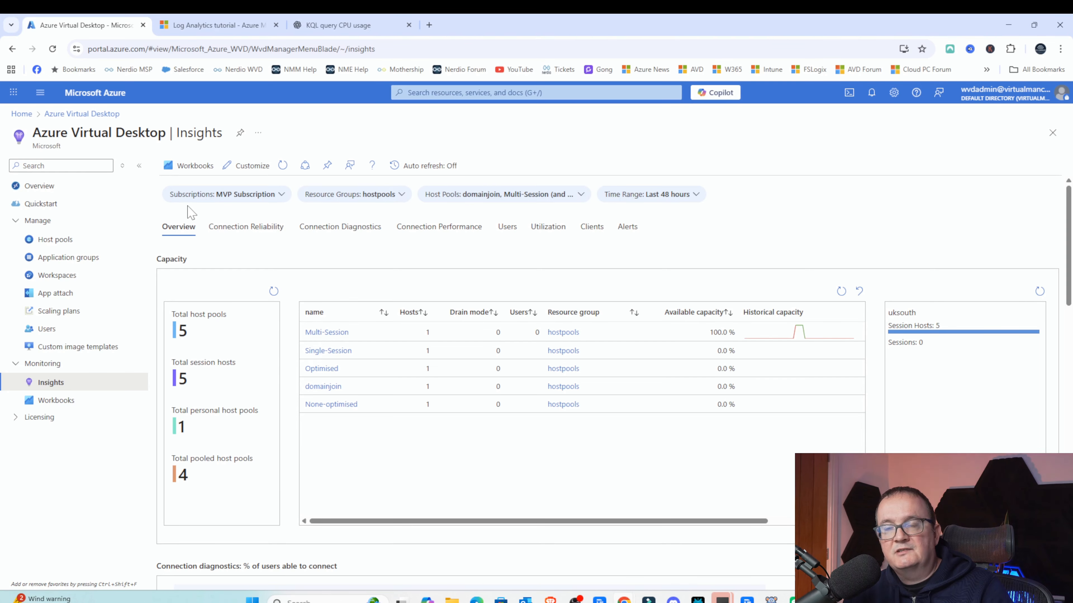
- Open the Optimised host pool's Diagnostic settings and highlight the log categories it can collect
click(41, 239)
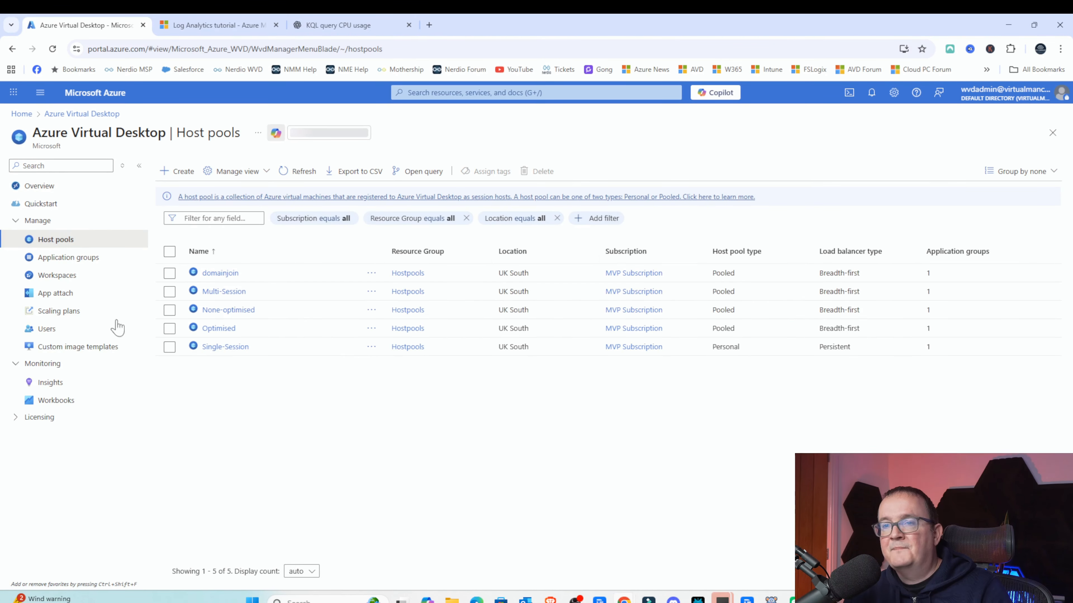
click(218, 328)
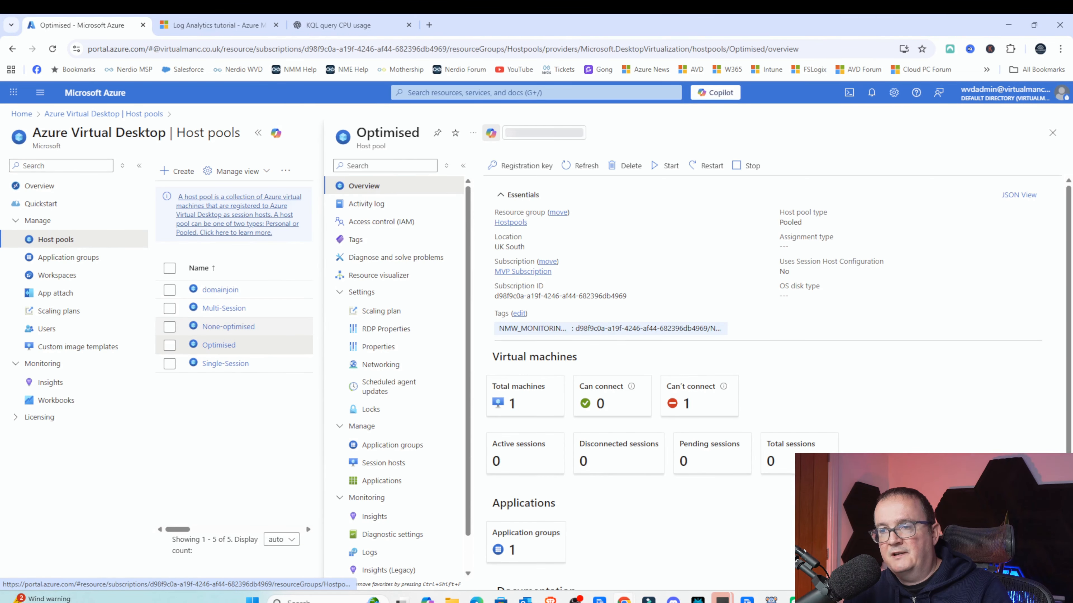
scroll(386, 347, down, 1)
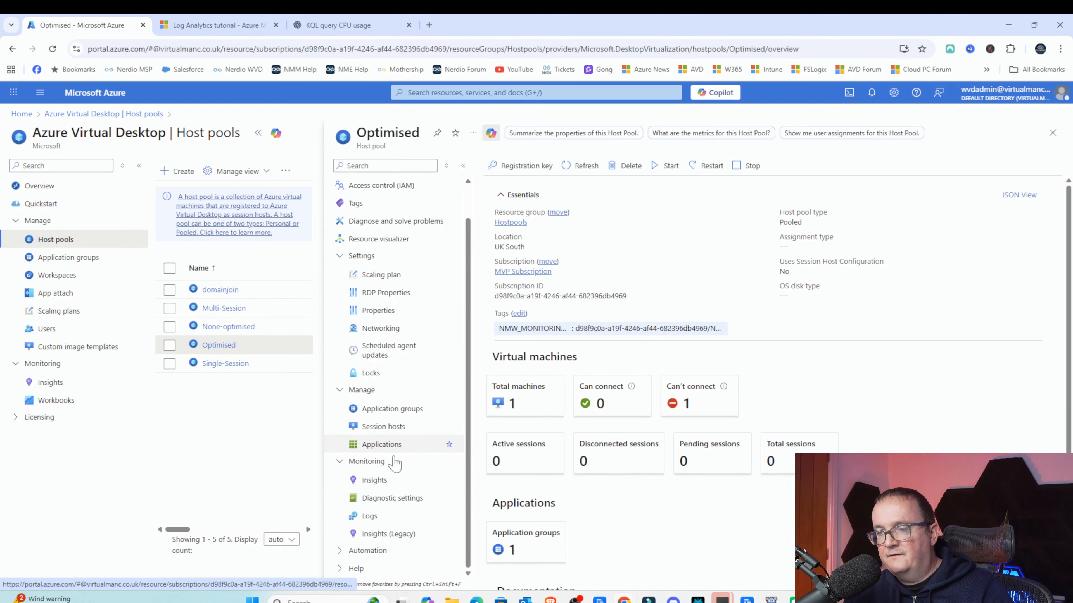
click(391, 498)
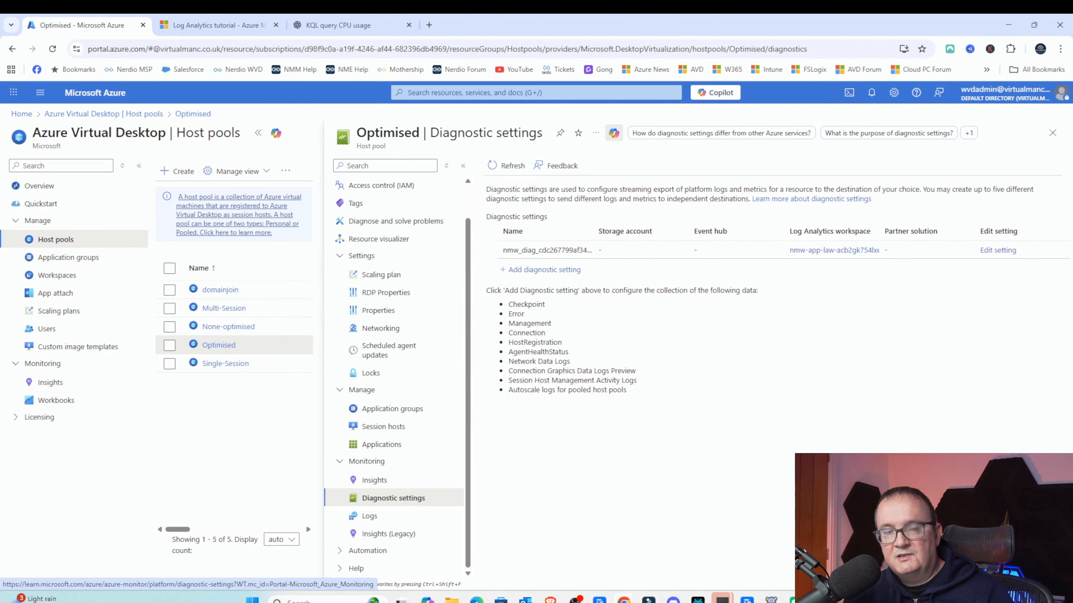
drag(508, 333, 595, 340)
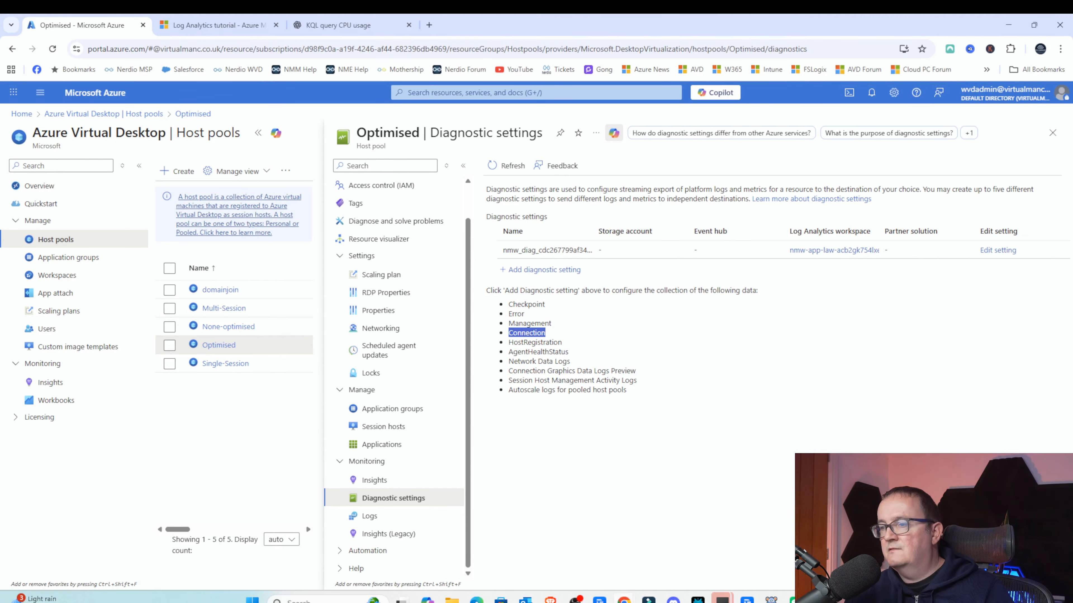
drag(508, 389, 635, 400)
click(634, 400)
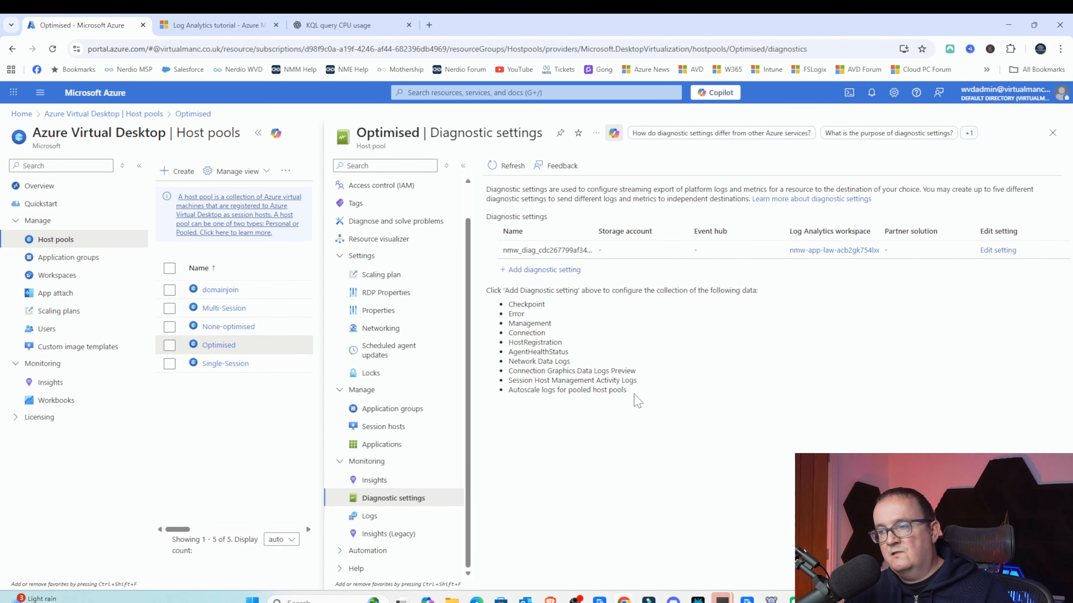
- Begin adding a diagnostic setting, ticking Send to Log Analytics workspace and opening the workspace list
click(558, 270)
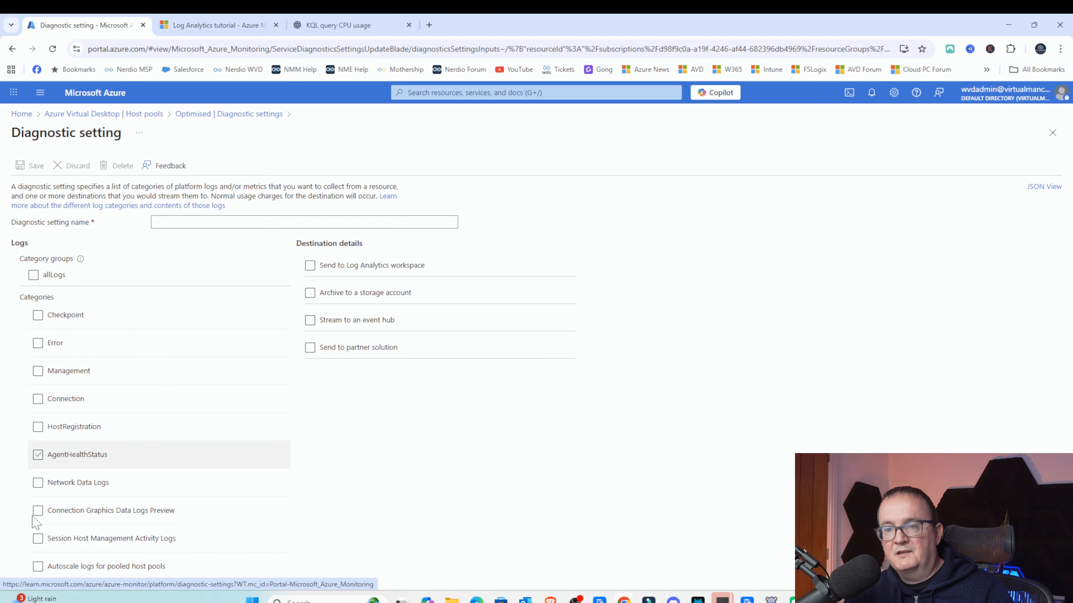
click(63, 509)
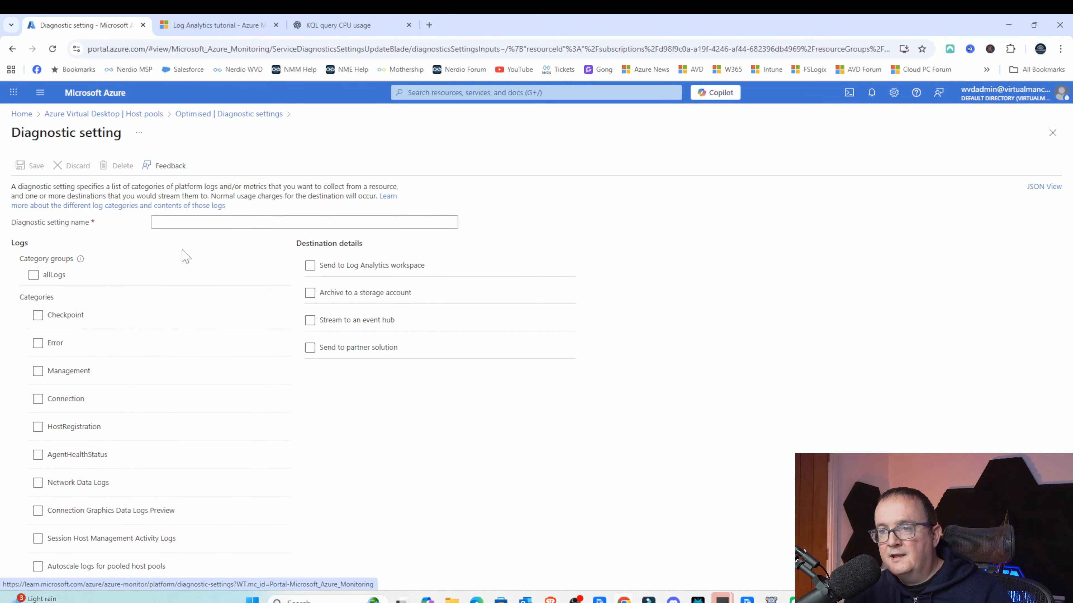
click(365, 266)
click(362, 337)
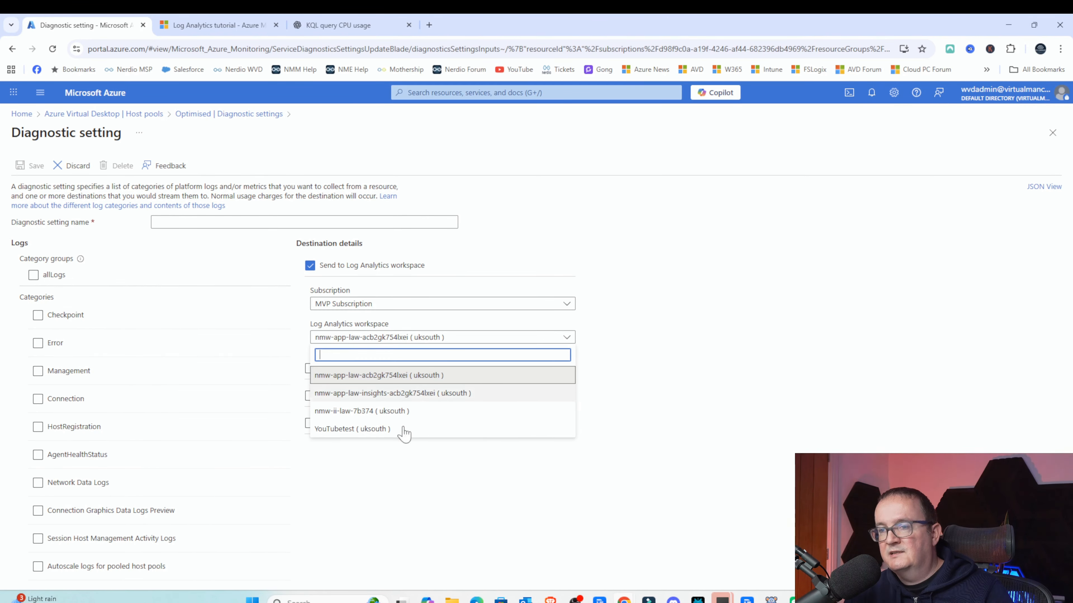
click(739, 308)
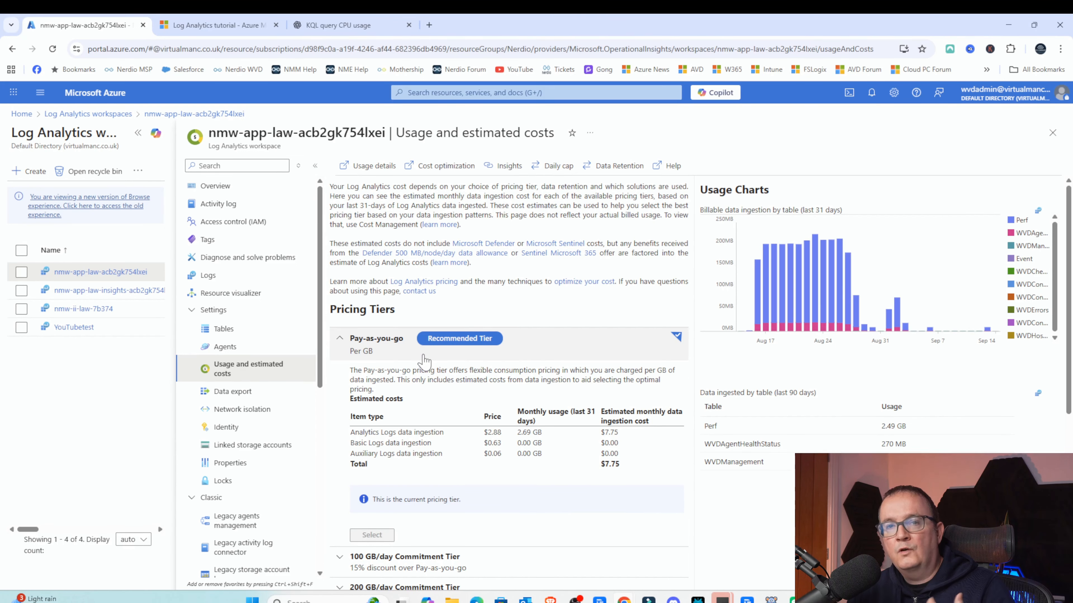
- Review the nmw-app-law workspace's Usage and estimated costs page, highlighting the Pay-as-you-go total and data ingested by table
scroll(426, 363, down, 1)
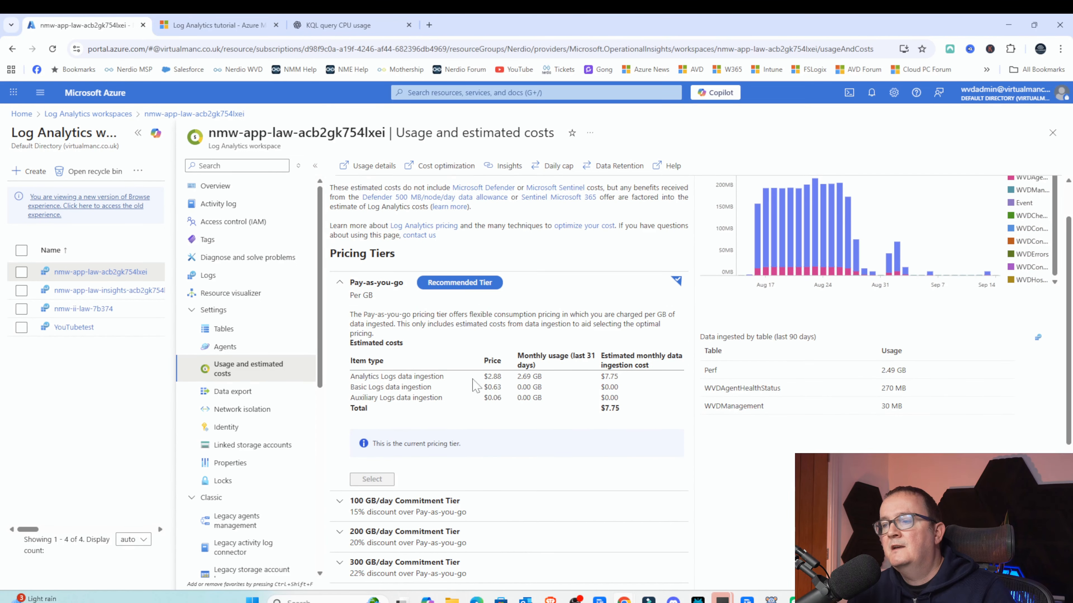
scroll(567, 414, up, 1)
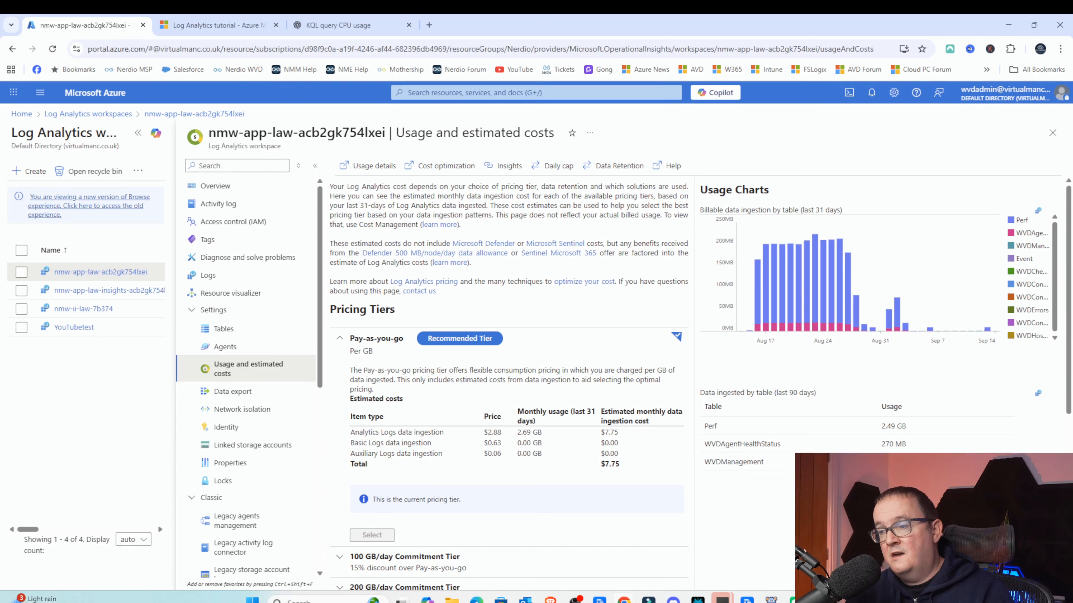
drag(621, 464, 612, 464)
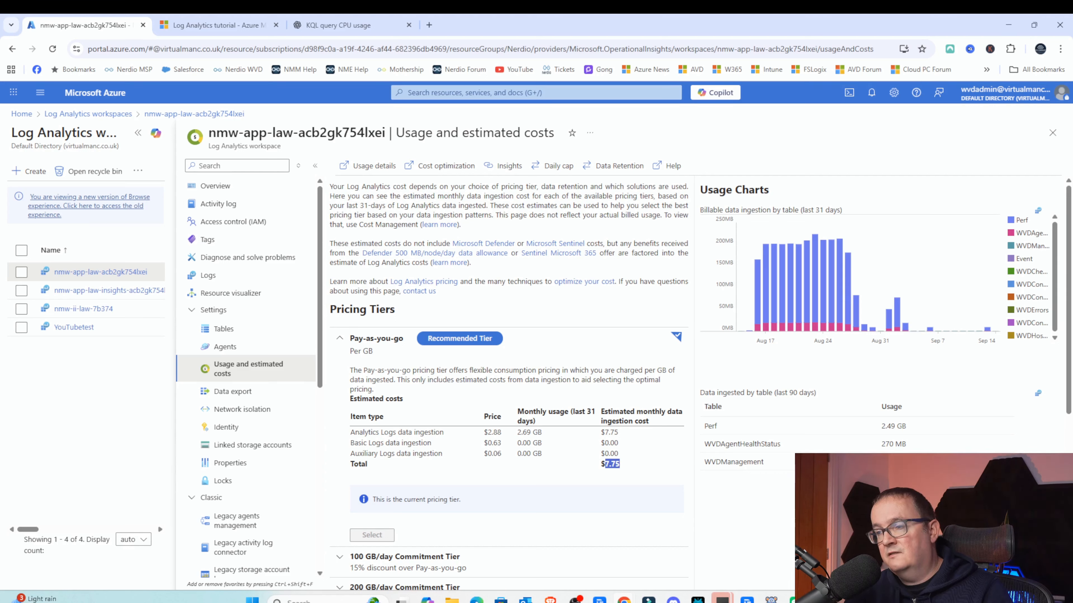
click(606, 464)
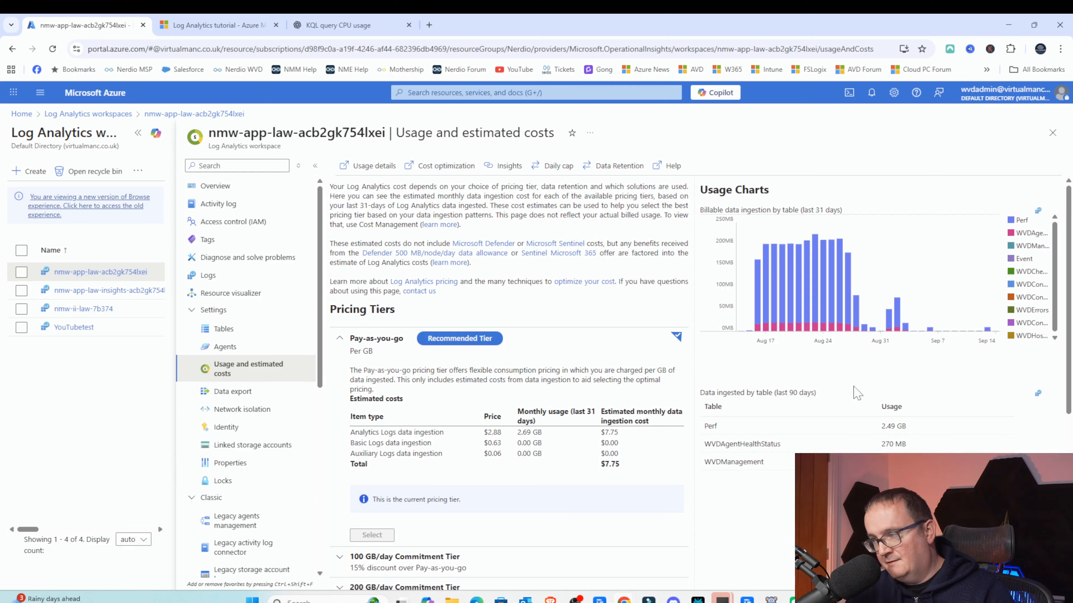
drag(704, 393, 818, 396)
click(818, 397)
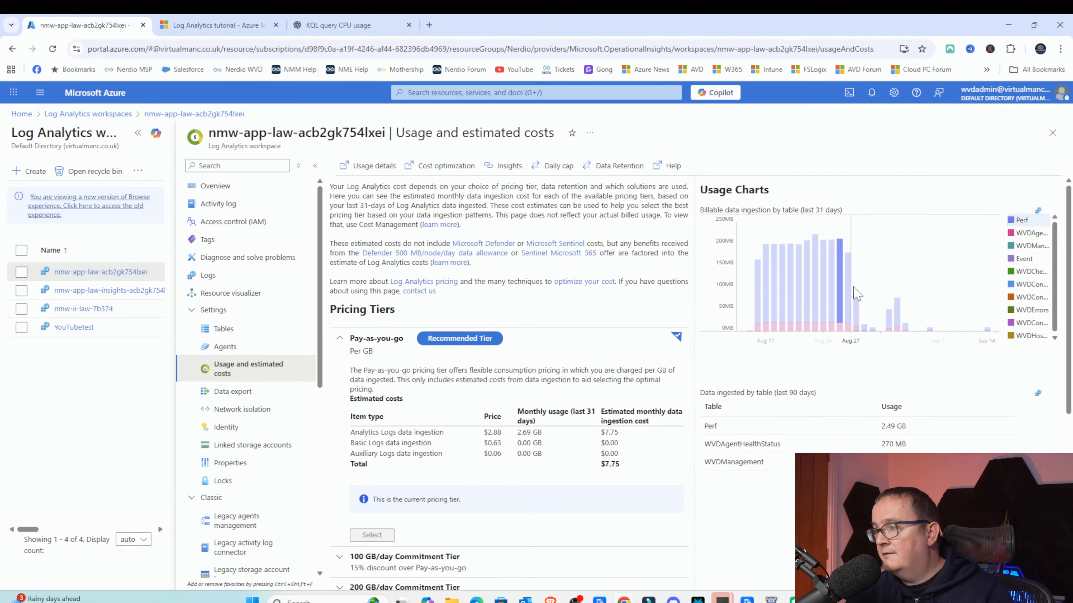
- Expand the 100 GB/day and 50000 GB/day commitment tiers to compare their estimated monthly costs
scroll(558, 383, down, 7)
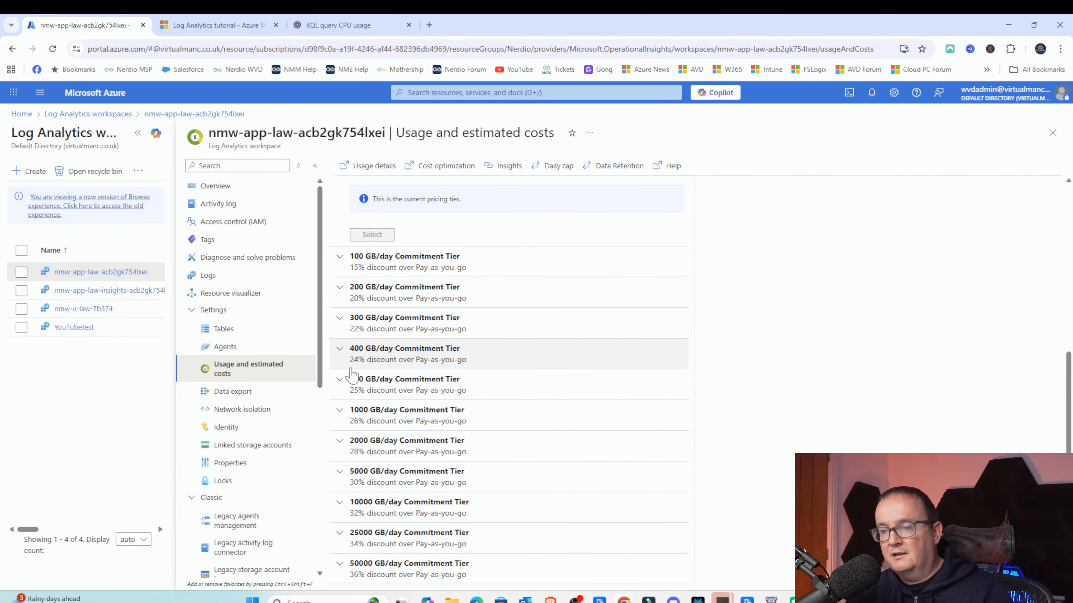
click(341, 258)
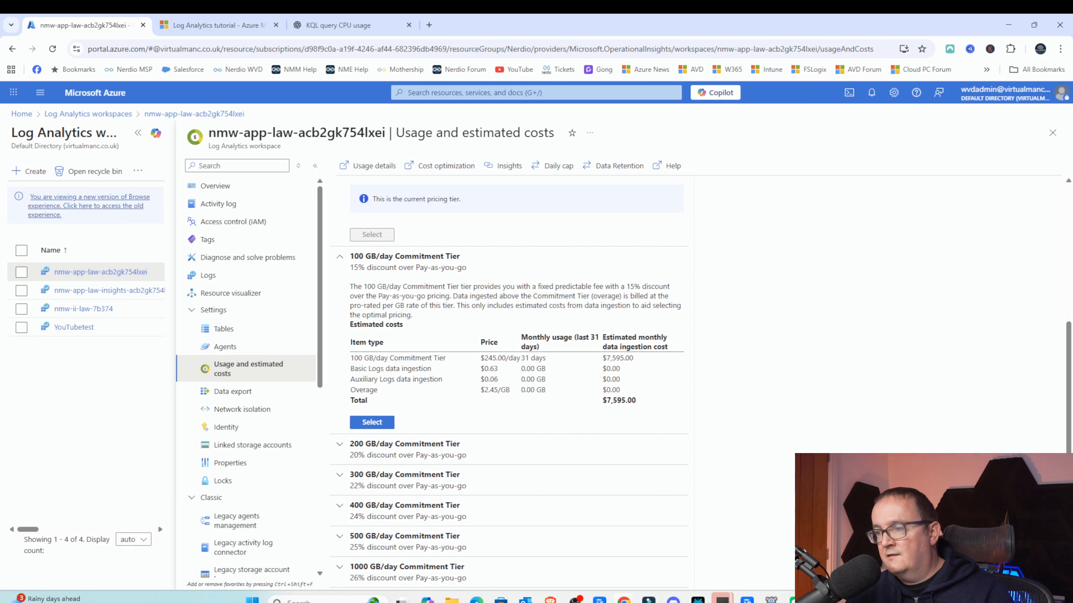
drag(636, 402, 607, 401)
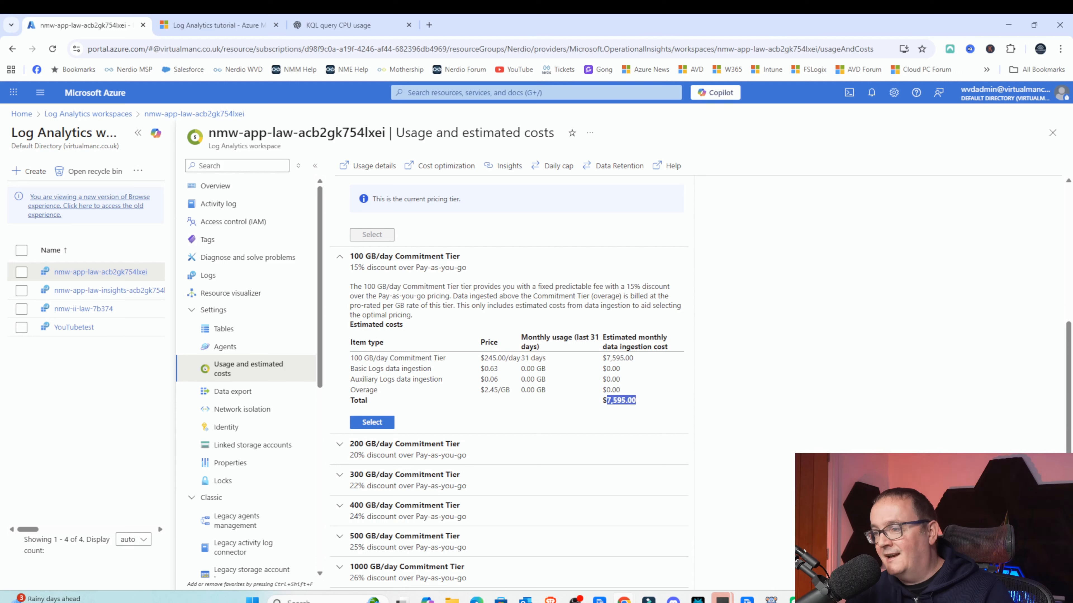
click(619, 404)
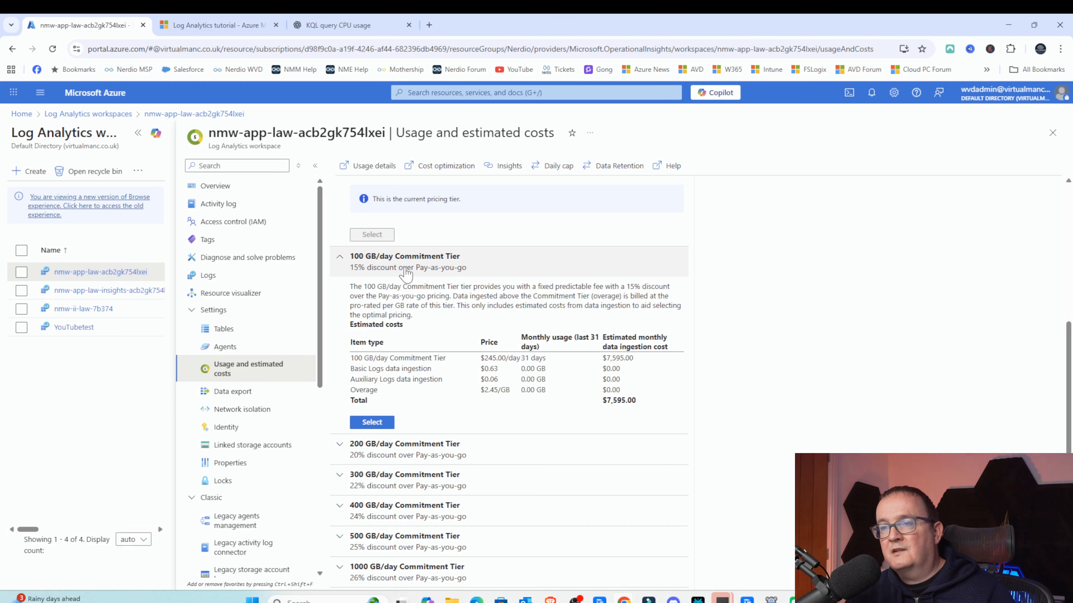
scroll(382, 285, down, 3)
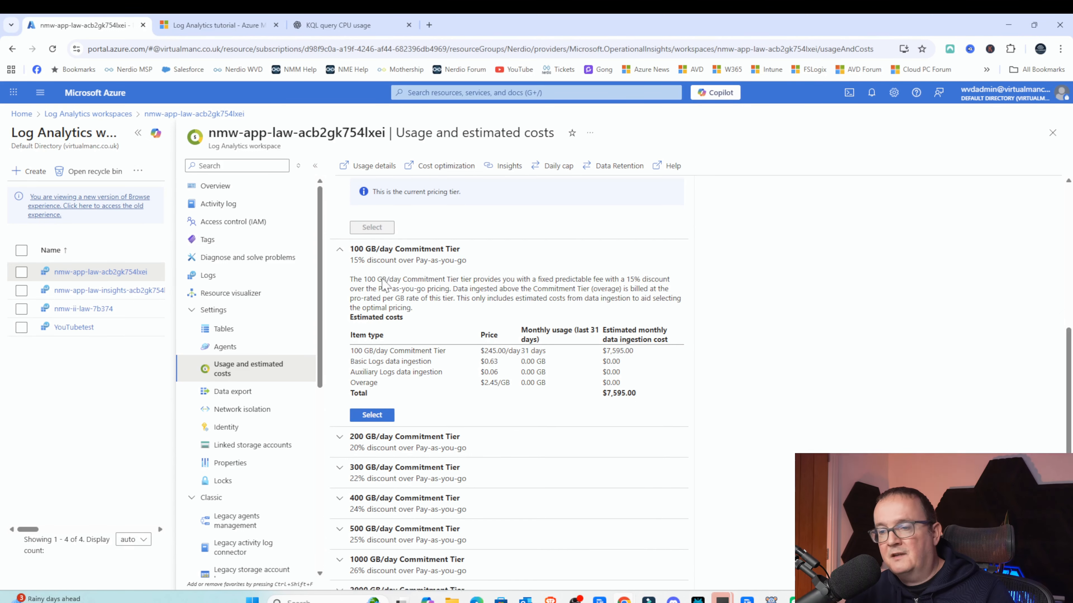
click(350, 566)
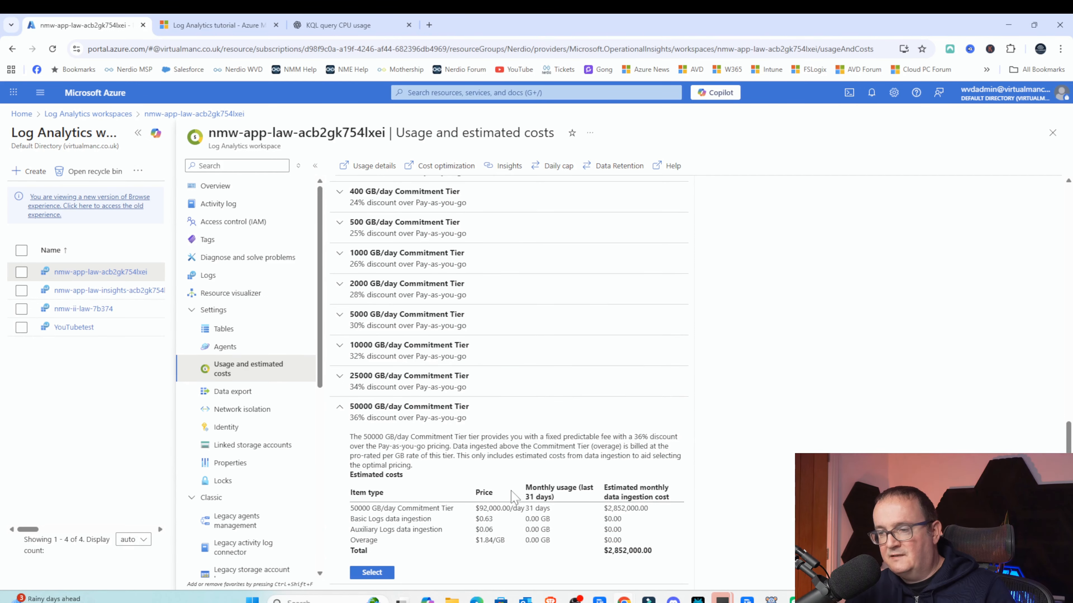
- Highlight the 50000 GB/day tier's estimated monthly cost, then collapse the Pay-as-you-go tier
drag(604, 550, 679, 551)
click(608, 550)
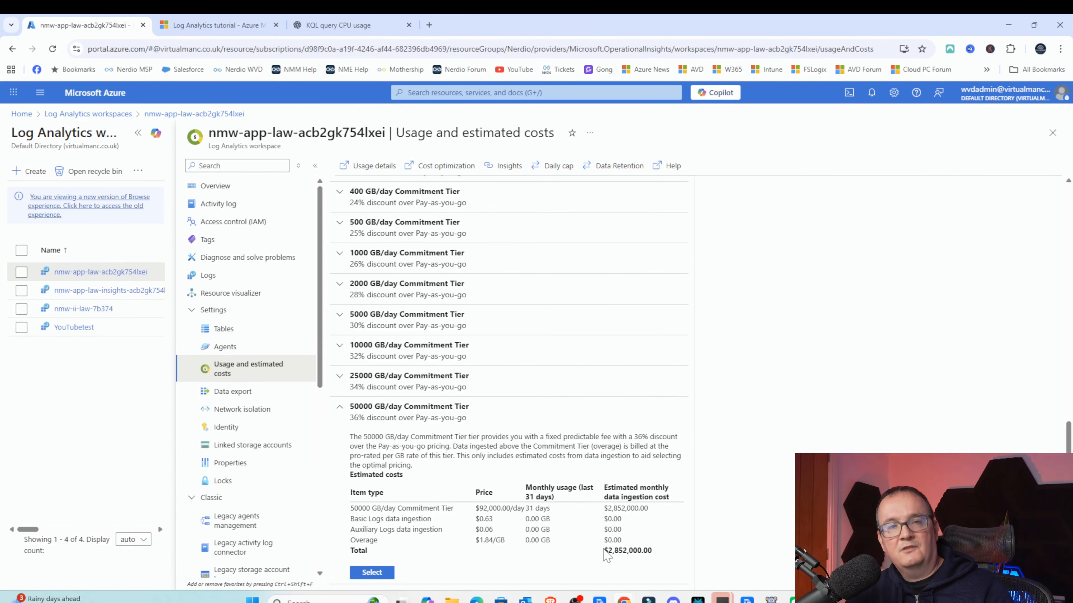
scroll(606, 555, up, 15)
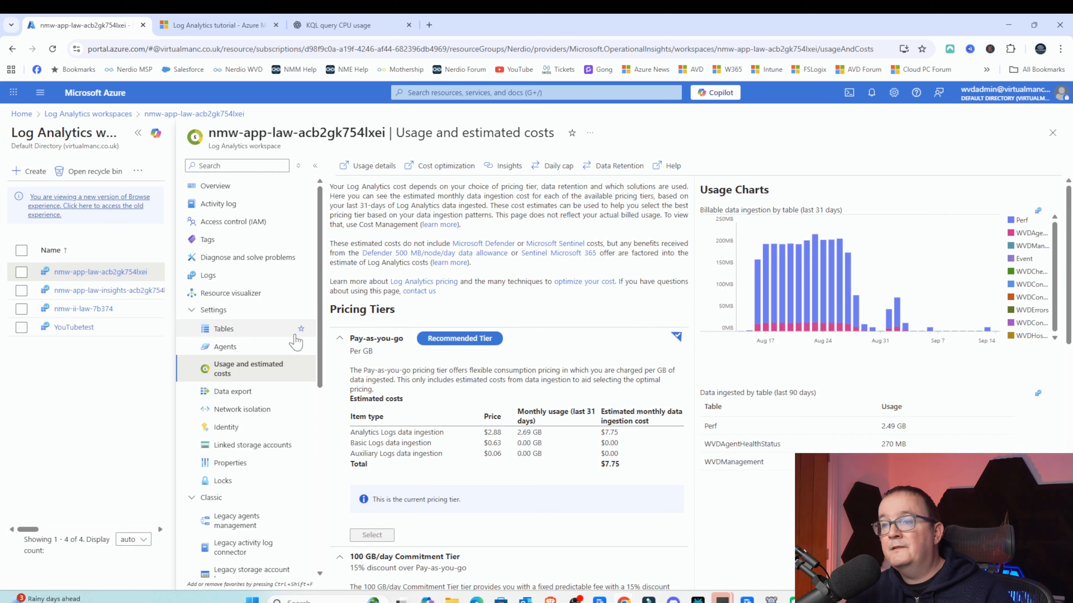
click(340, 338)
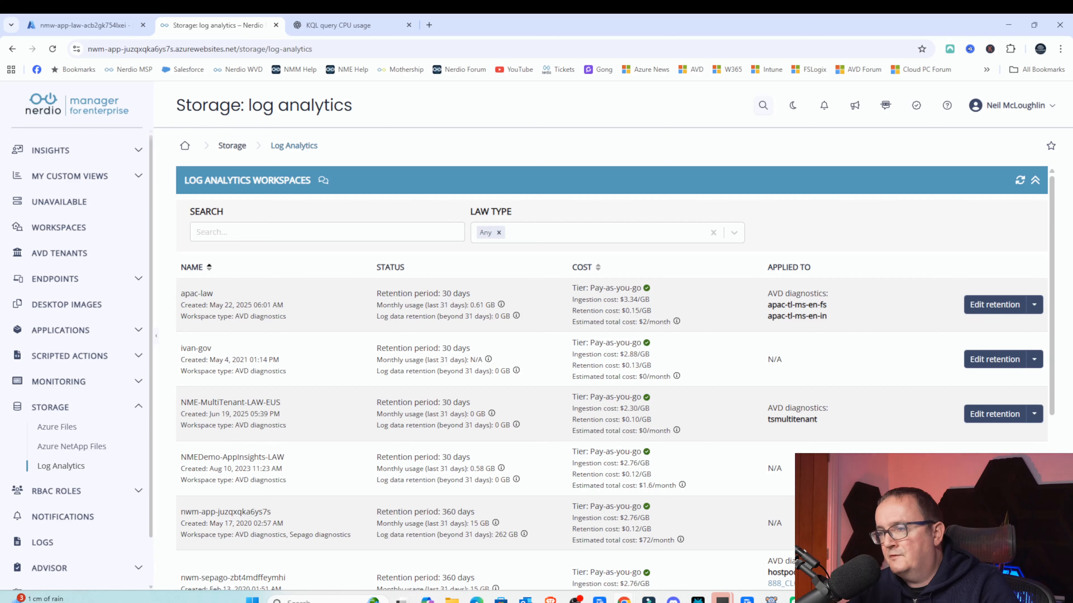
- In Nerdio Manager, review the Log Analytics workspaces list, highlighting each workspace's estimated cost, monthly usage and retained data
drag(572, 322, 671, 322)
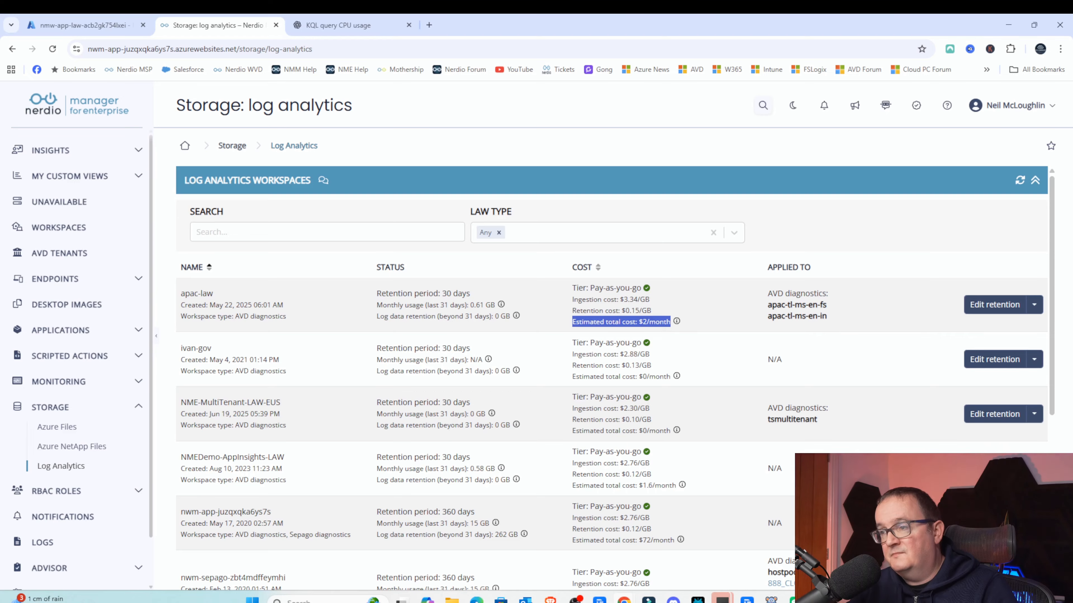
scroll(611, 380, down, 1)
scroll(675, 327, down, 1)
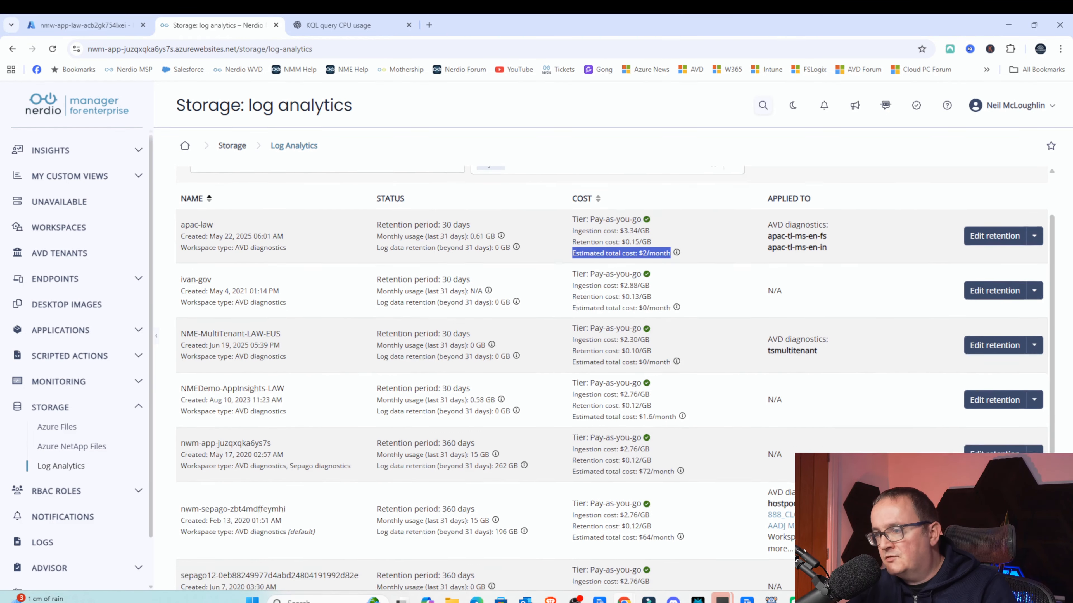
scroll(675, 327, down, 1)
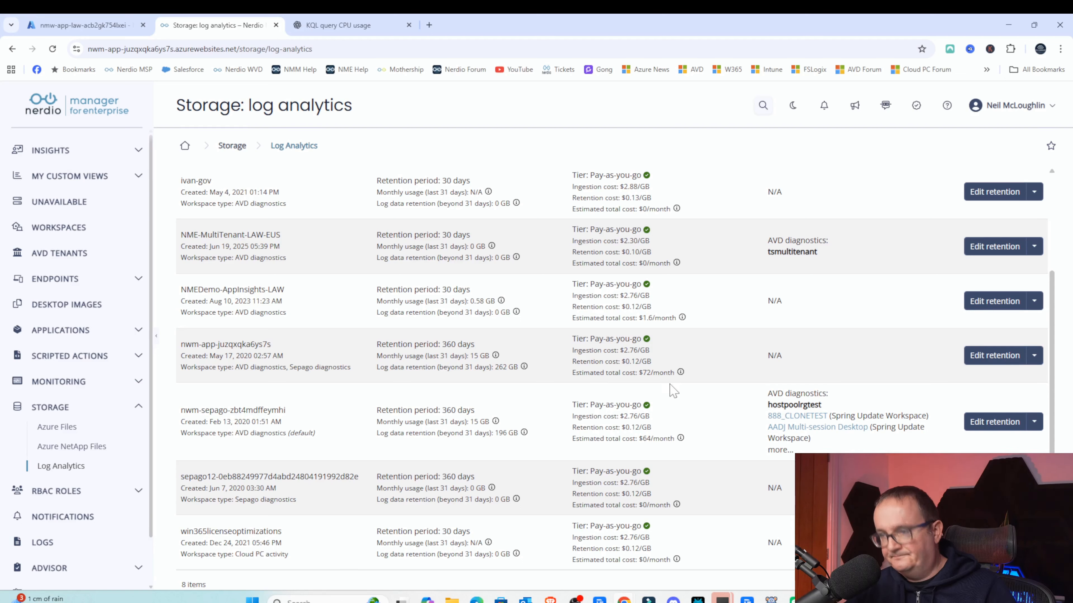
drag(468, 367, 518, 367)
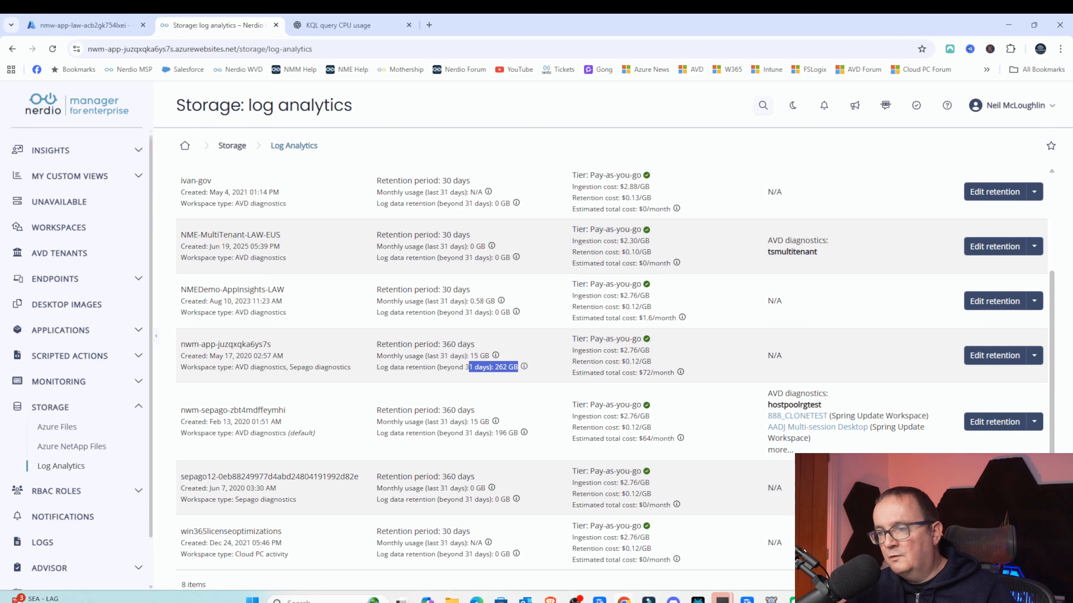
click(477, 367)
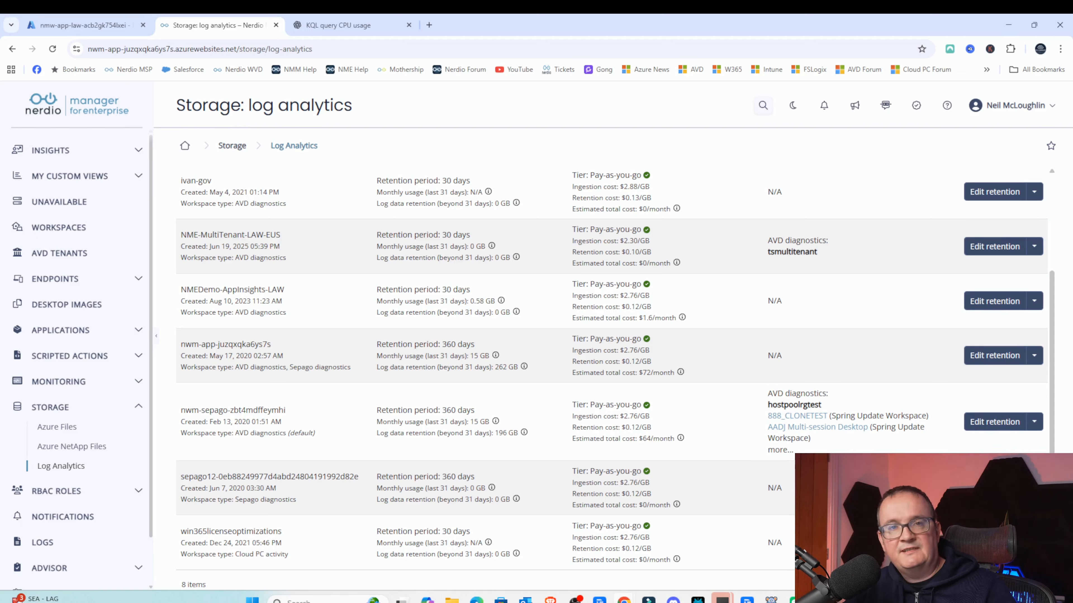
drag(458, 356, 480, 356)
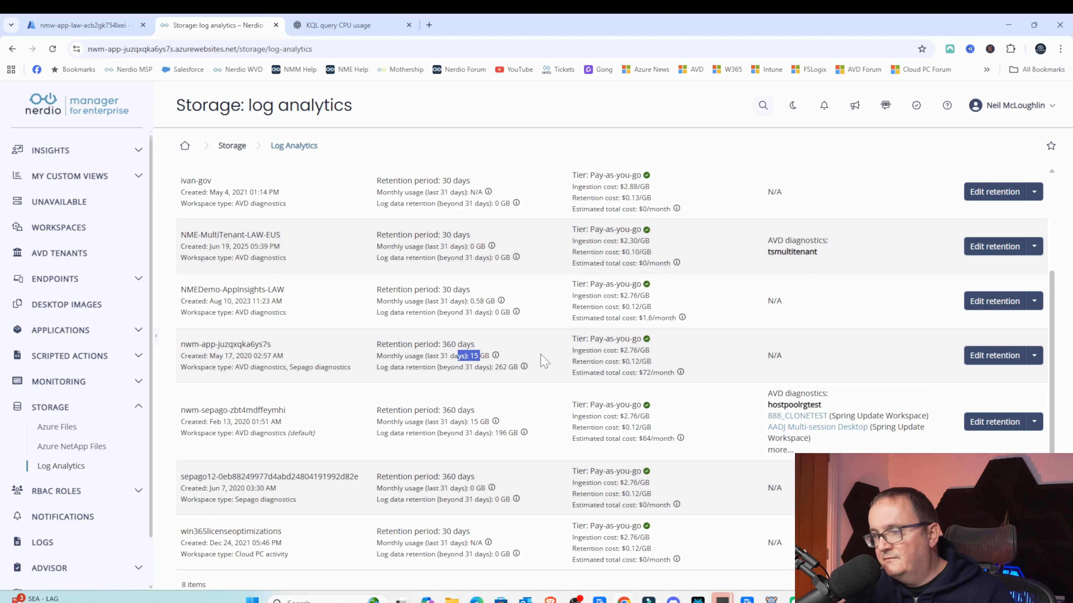
drag(612, 372, 668, 373)
click(668, 372)
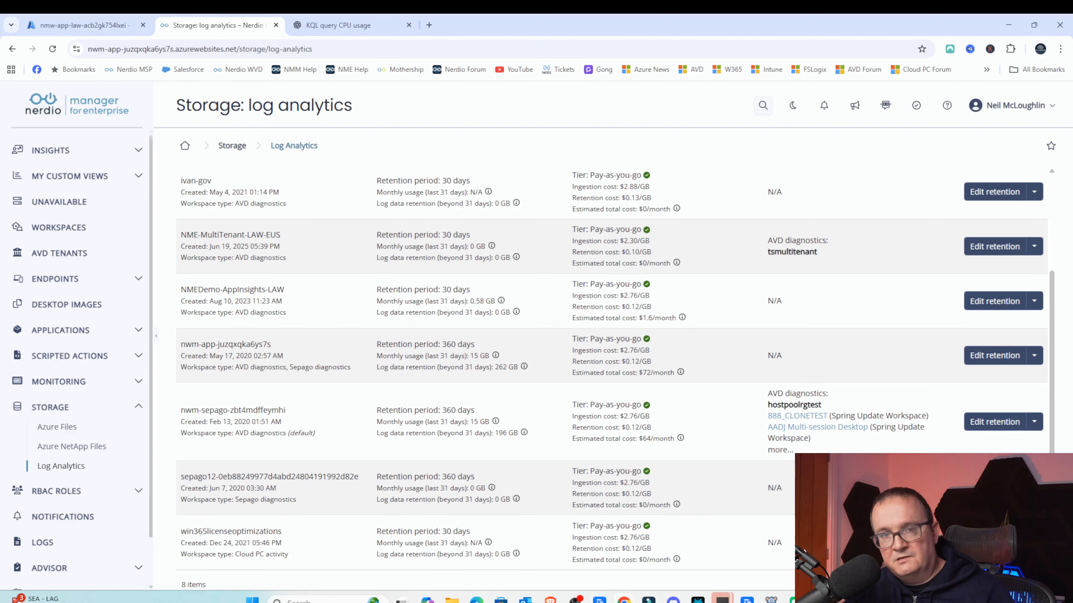
scroll(817, 376, down, 2)
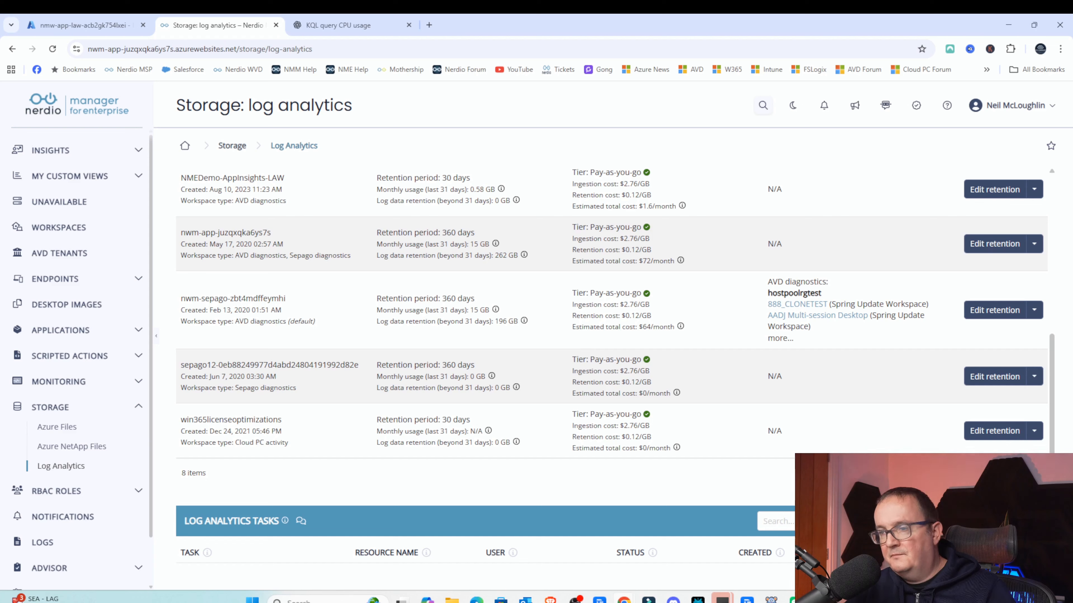
mouse_move(523, 321)
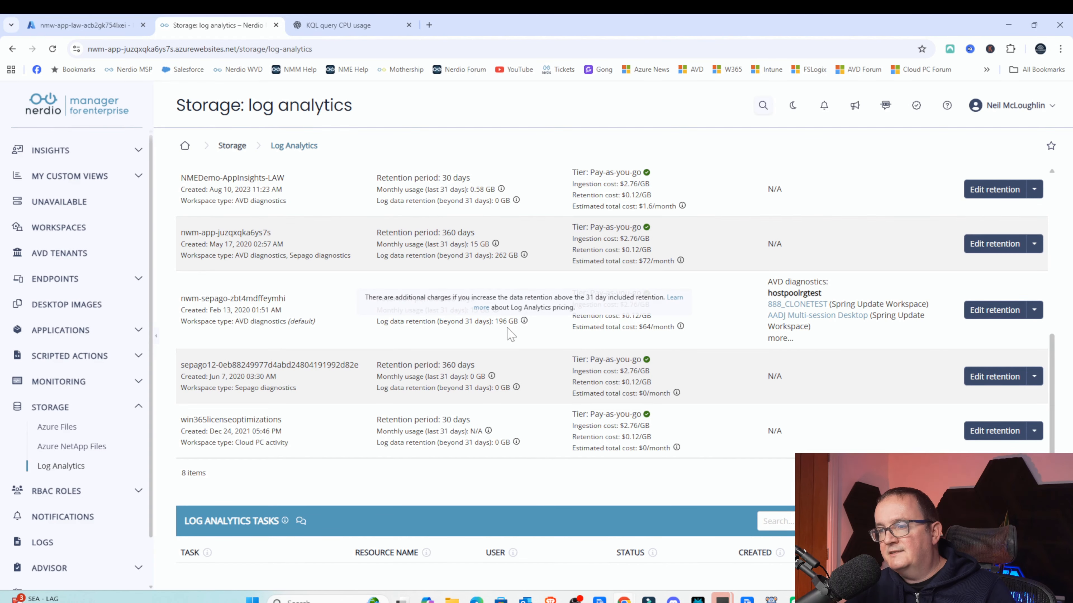
- Preview changing the nwm-sepago-zbt4mdffeymhi workspace's retention to 60 days and its cost impact, then cancel
click(987, 313)
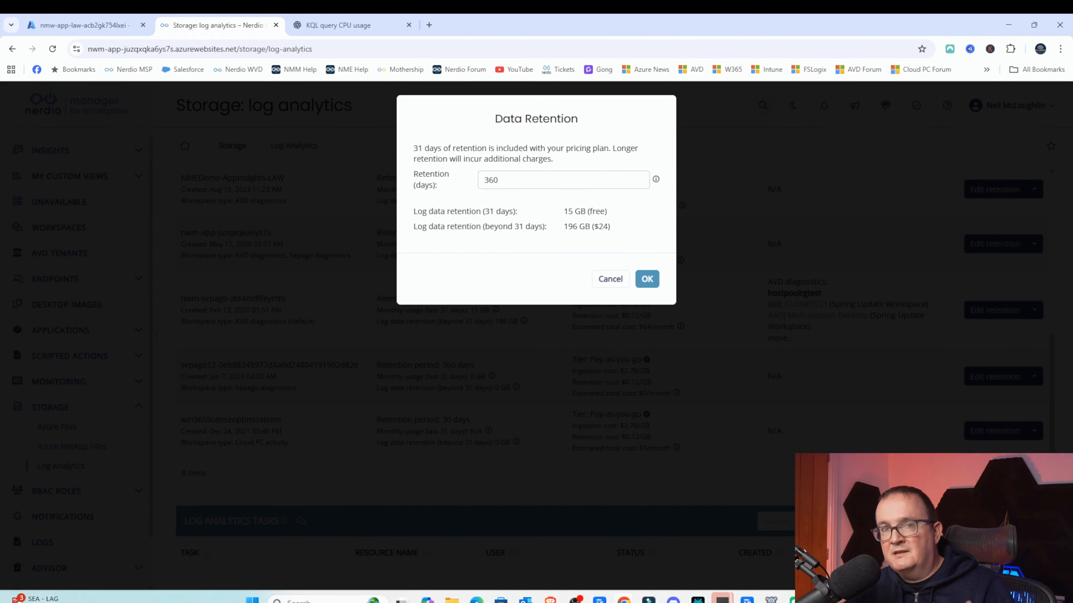
drag(505, 181, 440, 185)
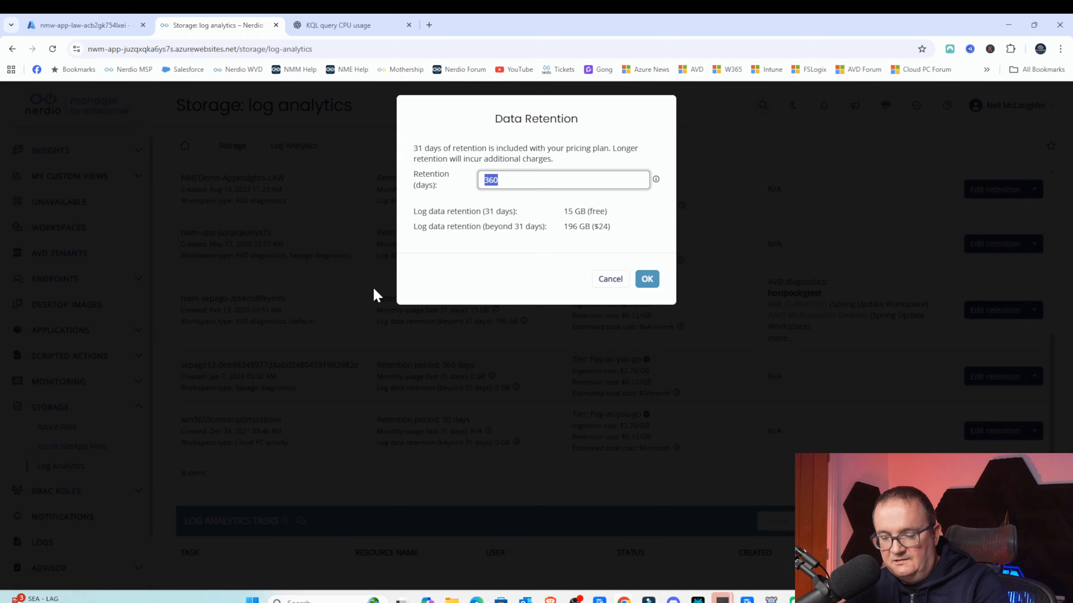
text(60)
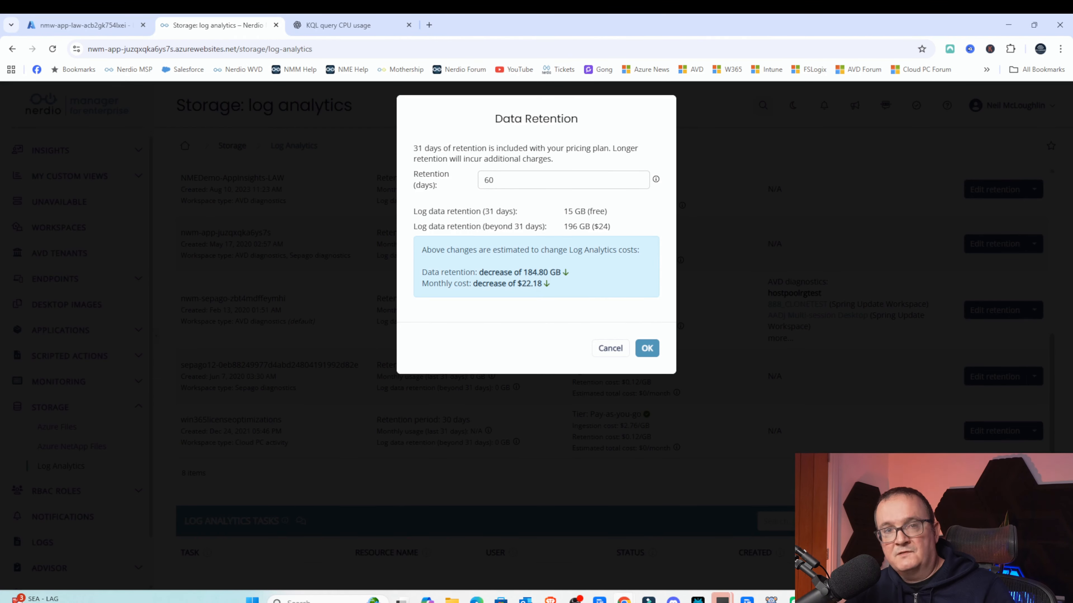
drag(473, 286, 559, 287)
click(523, 286)
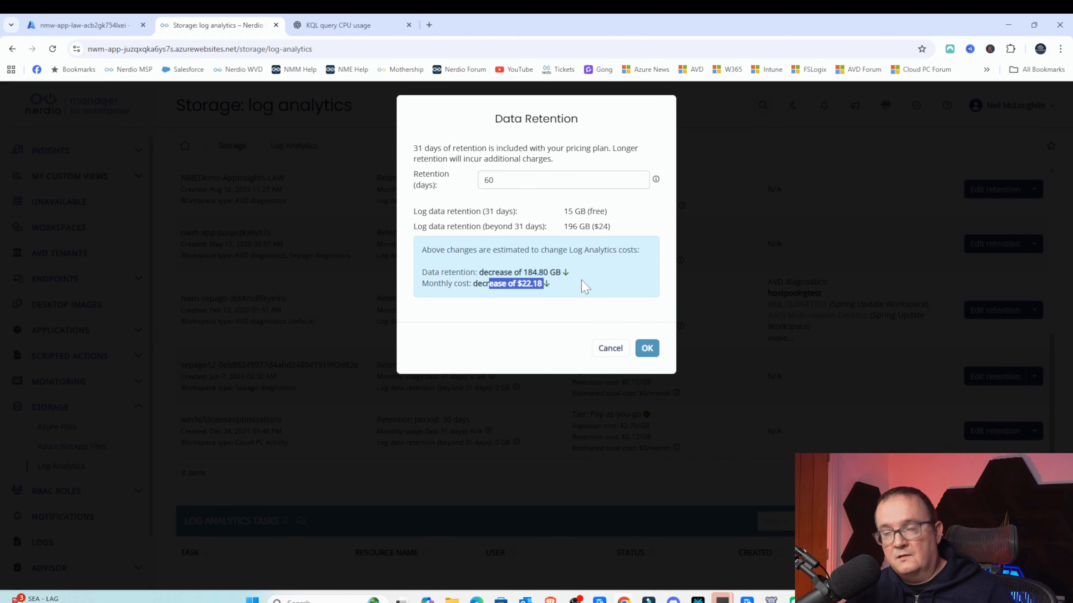
click(606, 350)
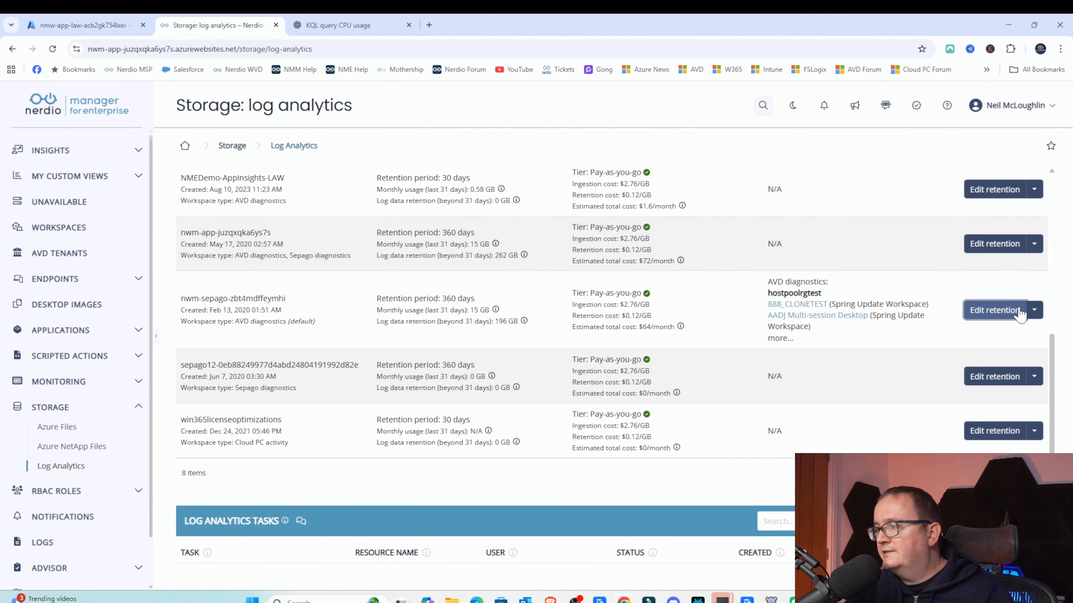
- Open the workspace's Windows counters and set User Input Delay per Process's sample rate to 360 seconds
click(1034, 311)
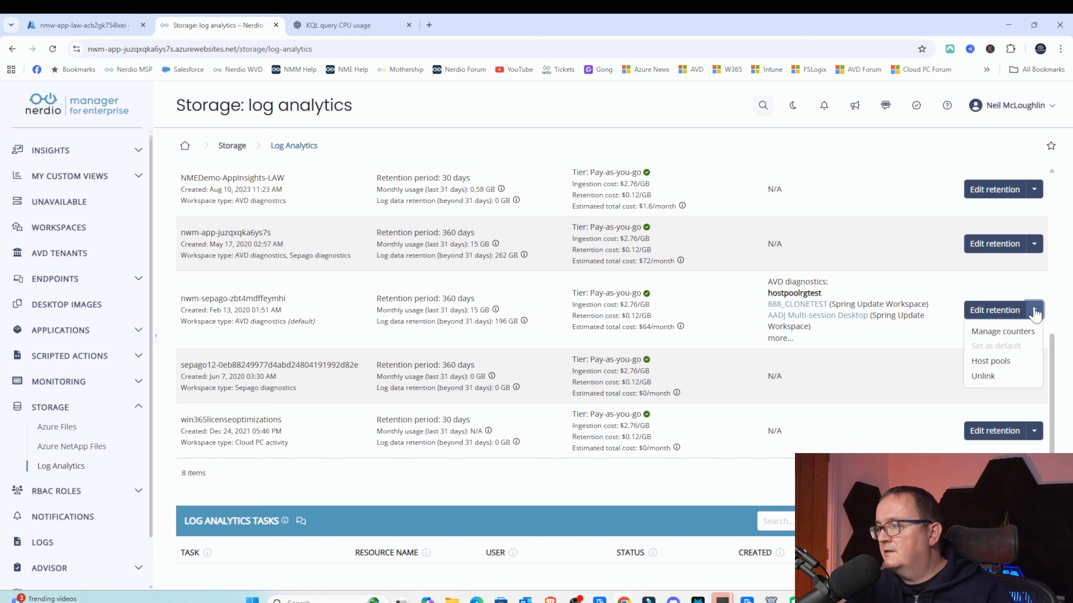
click(1003, 332)
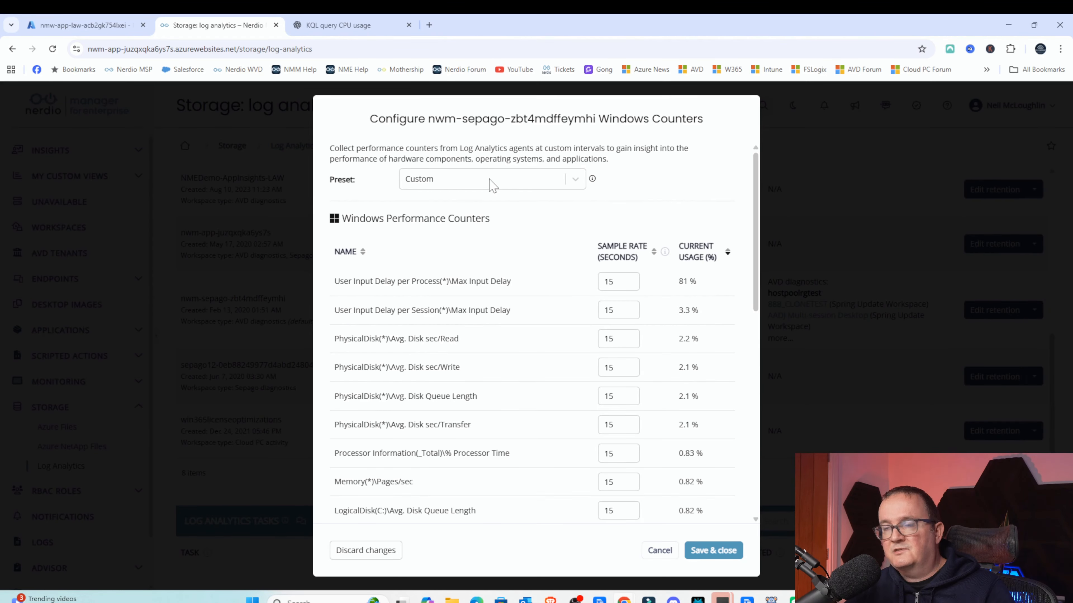
scroll(566, 196, down, 2)
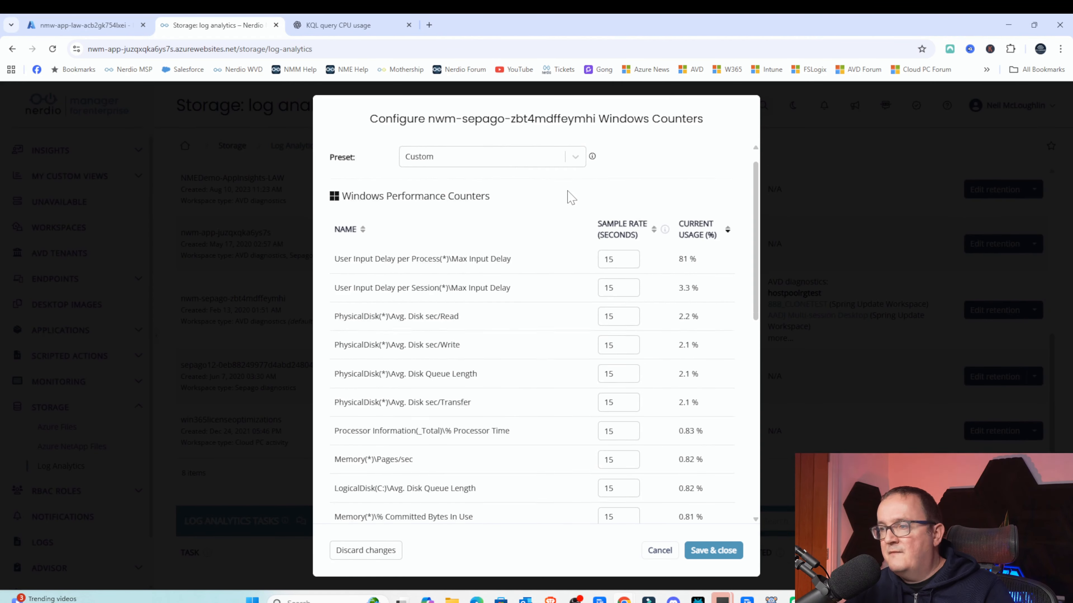
scroll(555, 416, down, 4)
scroll(561, 412, down, 5)
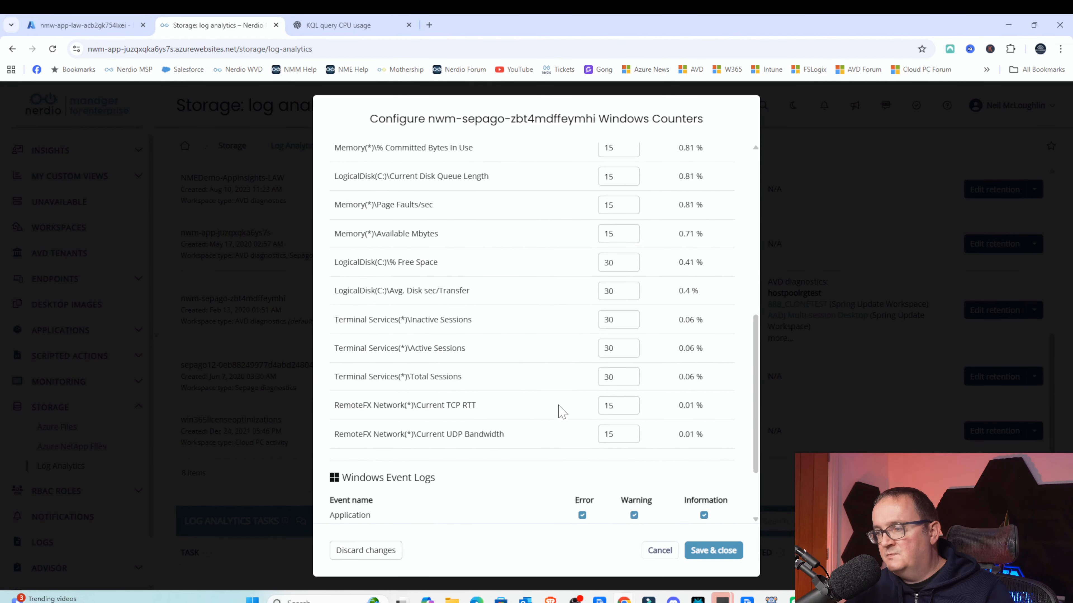
scroll(562, 408, up, 10)
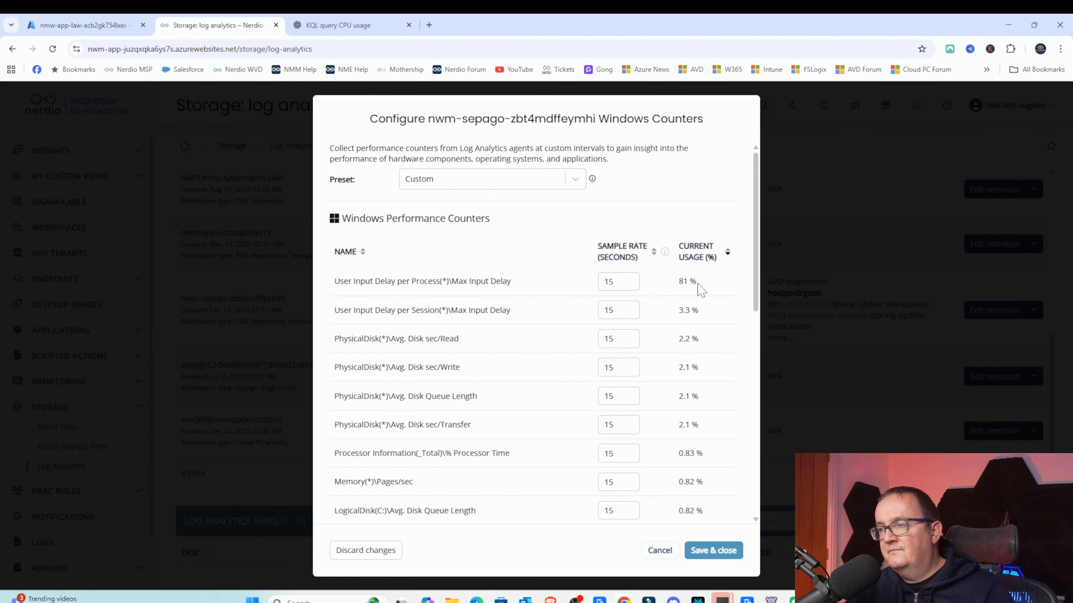
drag(699, 282, 606, 282)
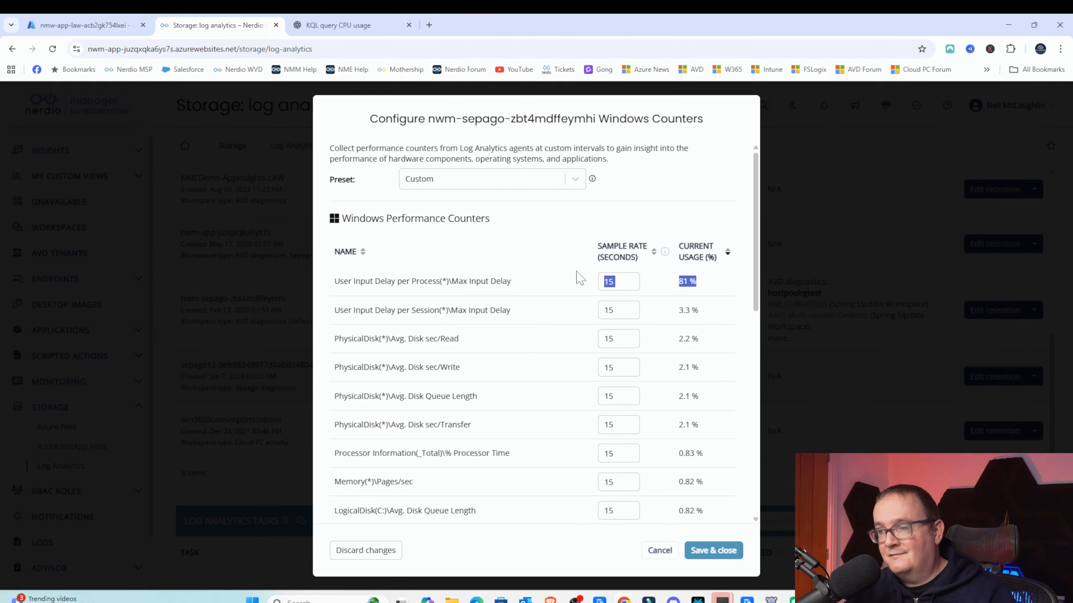
text(3)
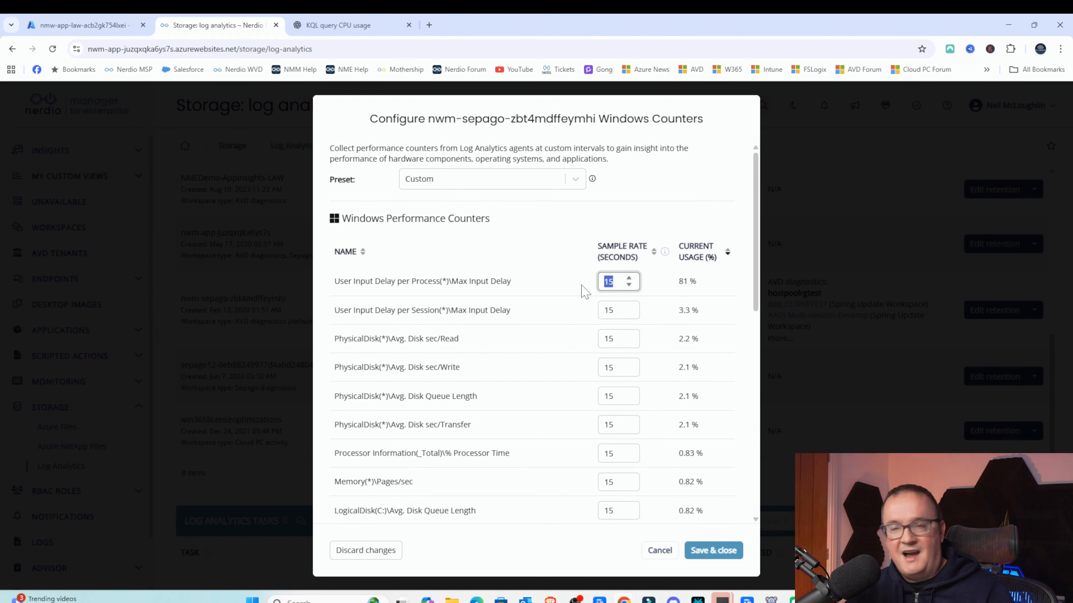
text(0)
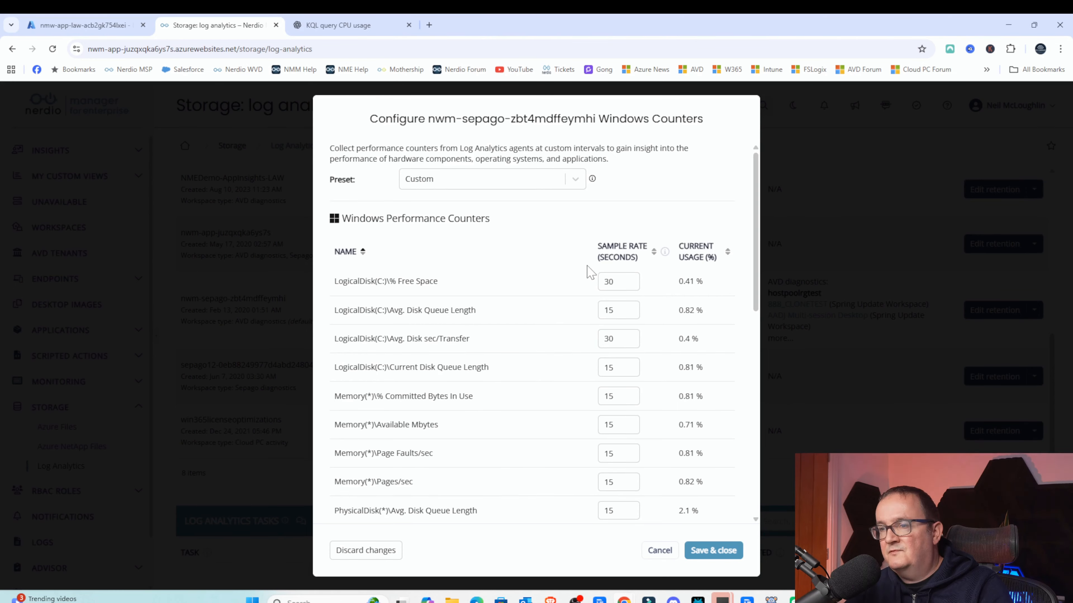
- Review the estimated ingestion and cost change of the counter edit, then cancel the dialog
scroll(591, 273, down, 10)
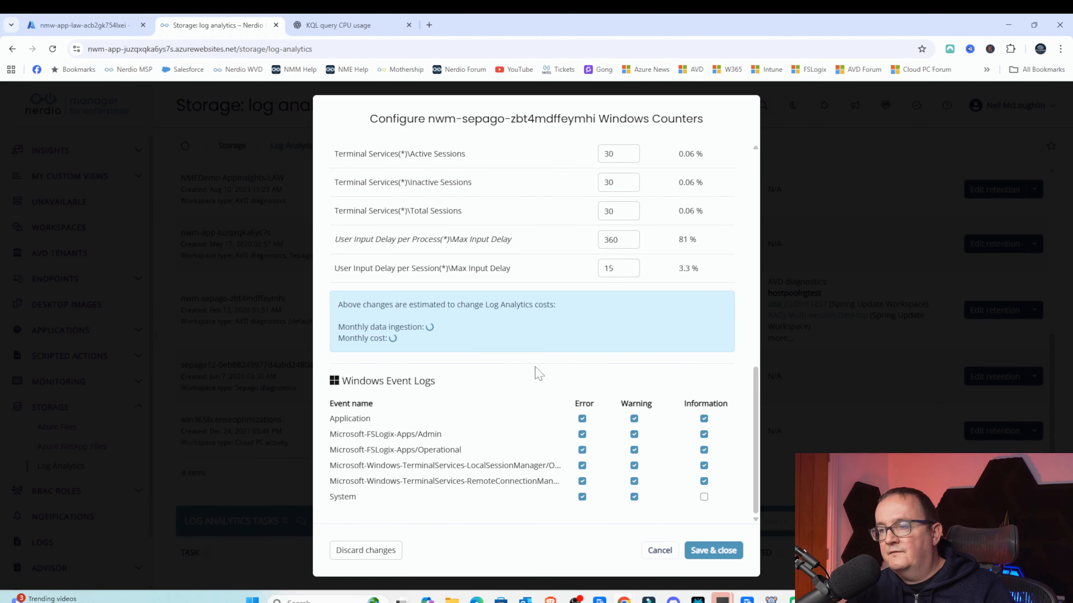
drag(426, 328, 486, 328)
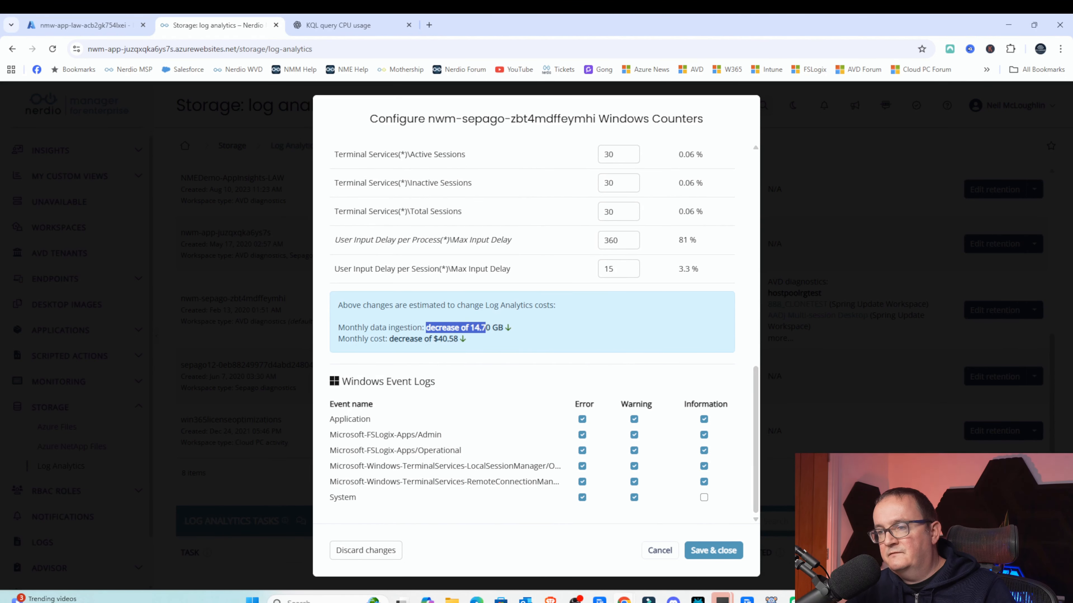
click(486, 329)
drag(402, 339, 449, 339)
click(449, 338)
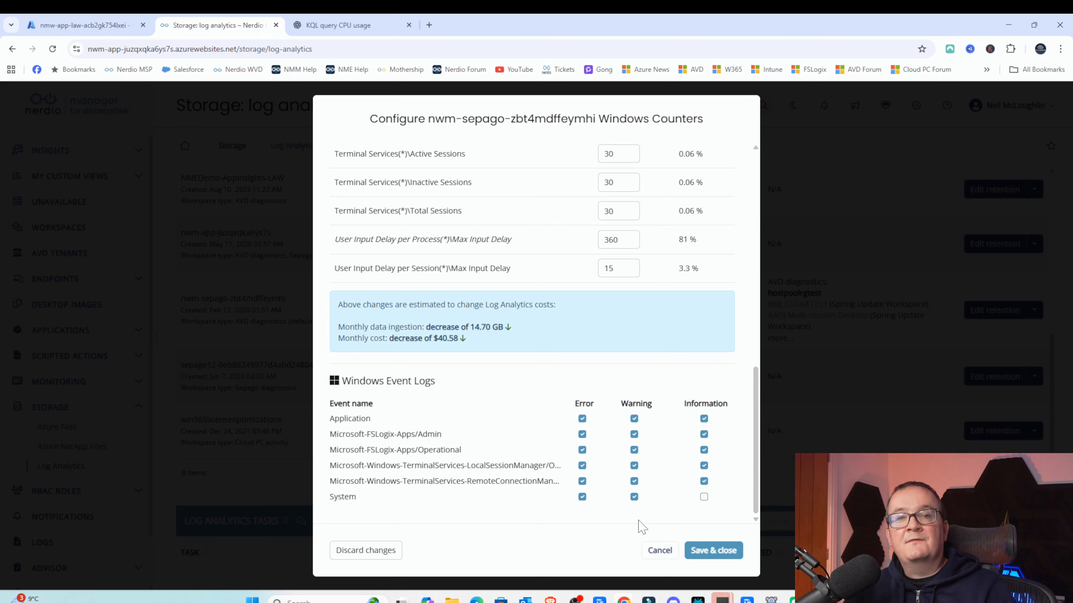
click(659, 550)
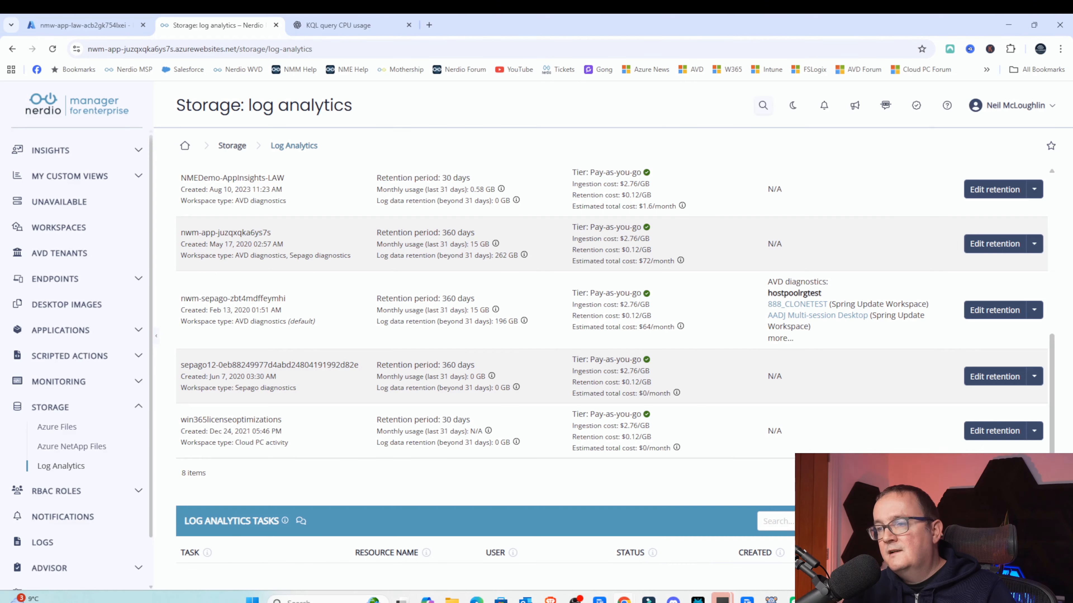